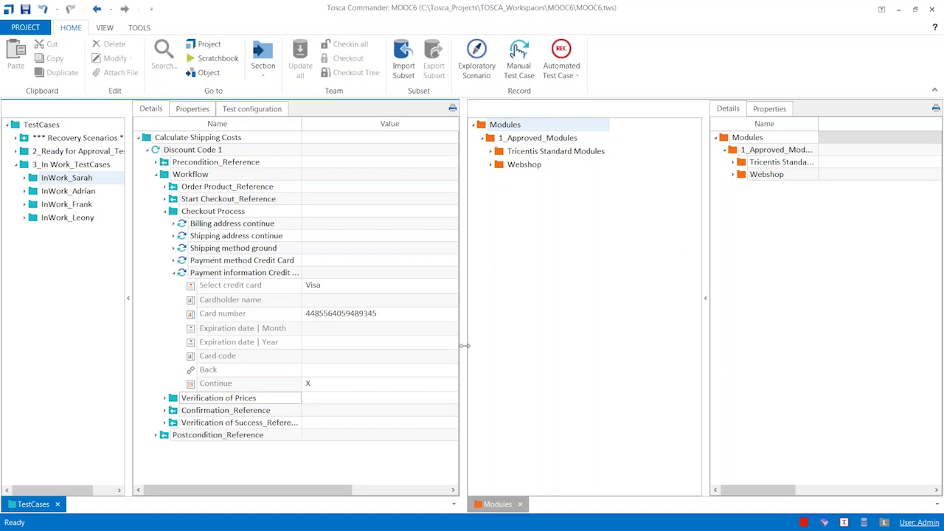
- Widen the test case details area to show the ActionMode, DataType and WorkState columns, and look over the credit card payment fields
drag(464, 346, 509, 347)
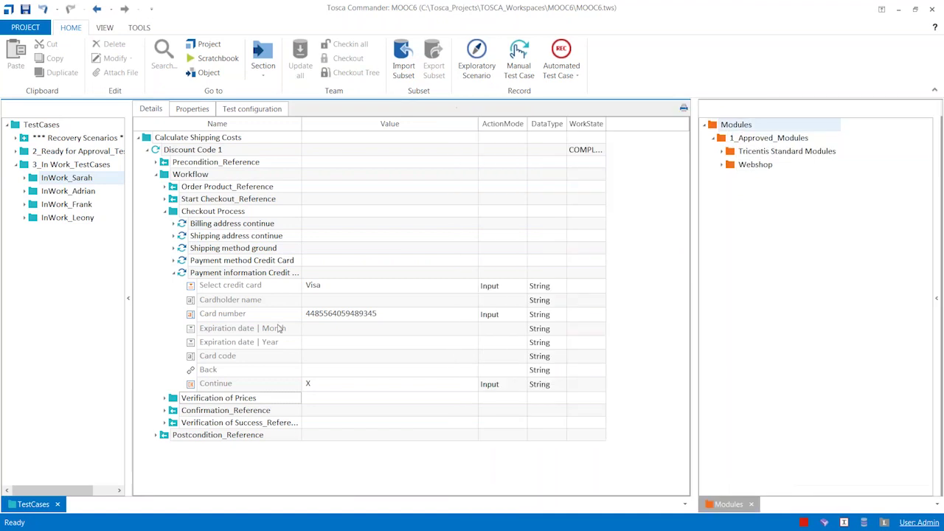
click(312, 303)
click(313, 304)
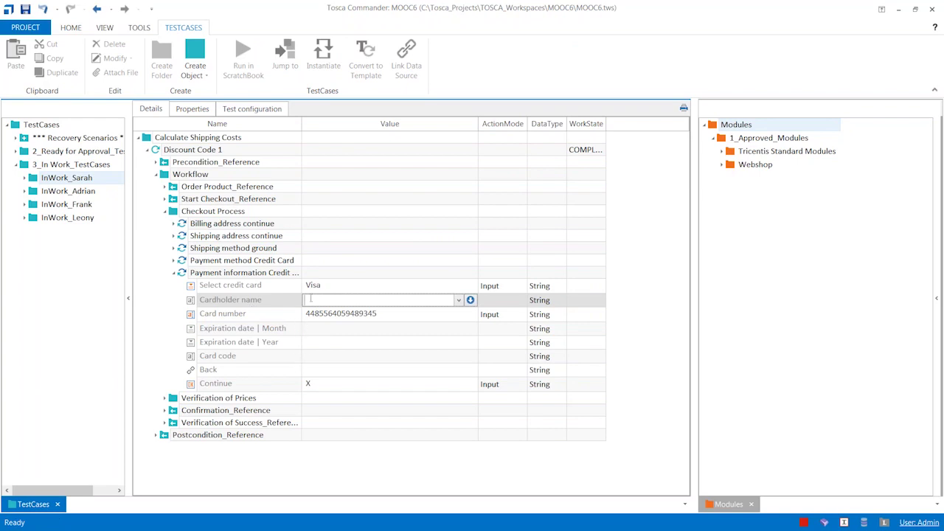
click(306, 328)
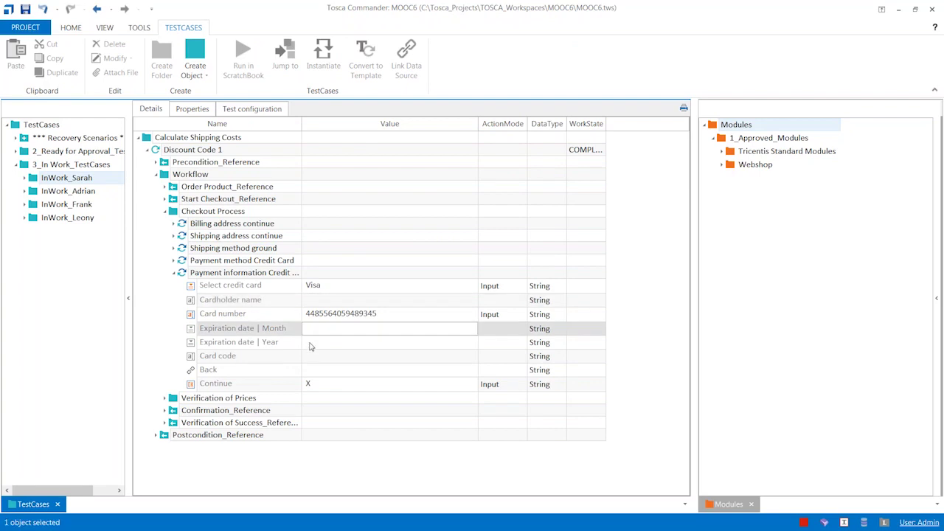
click(311, 344)
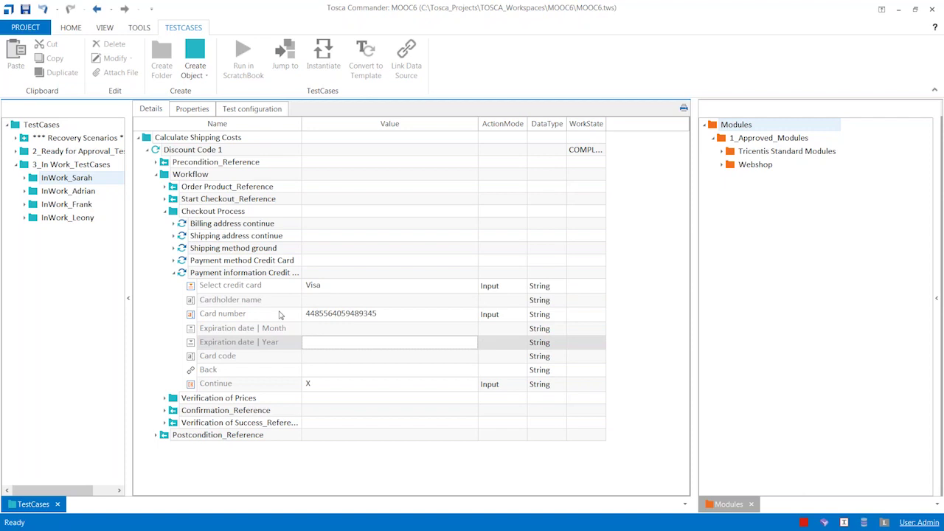
click(320, 304)
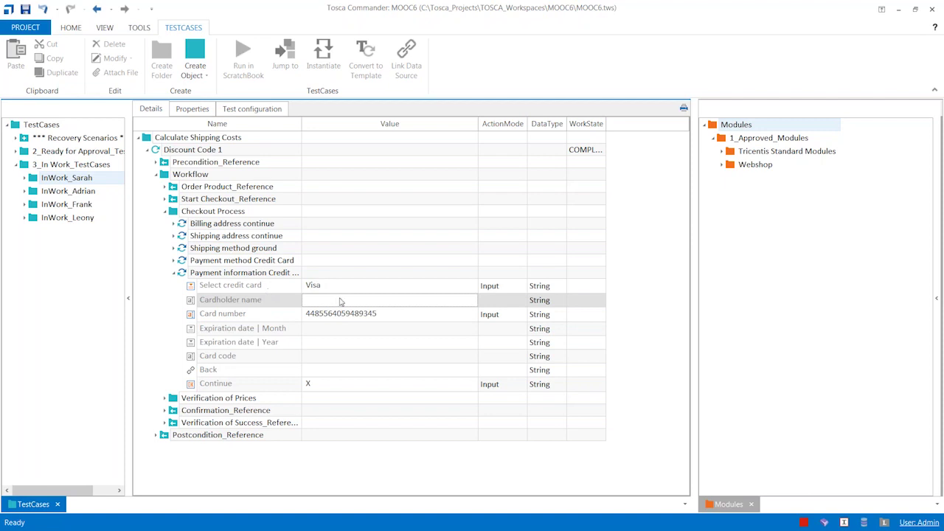
click(313, 315)
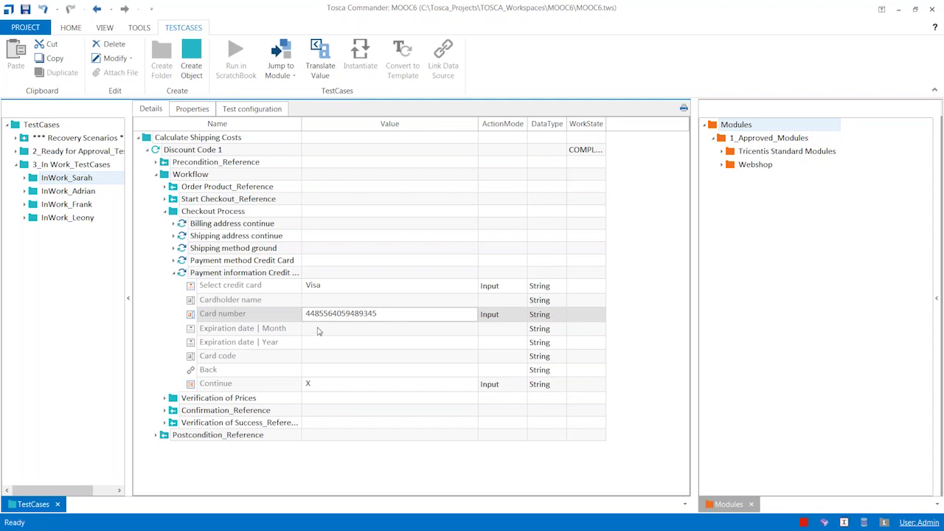
- Set the Card code value of the credit card payment information step to the random number expression {RND[3]}
click(318, 357)
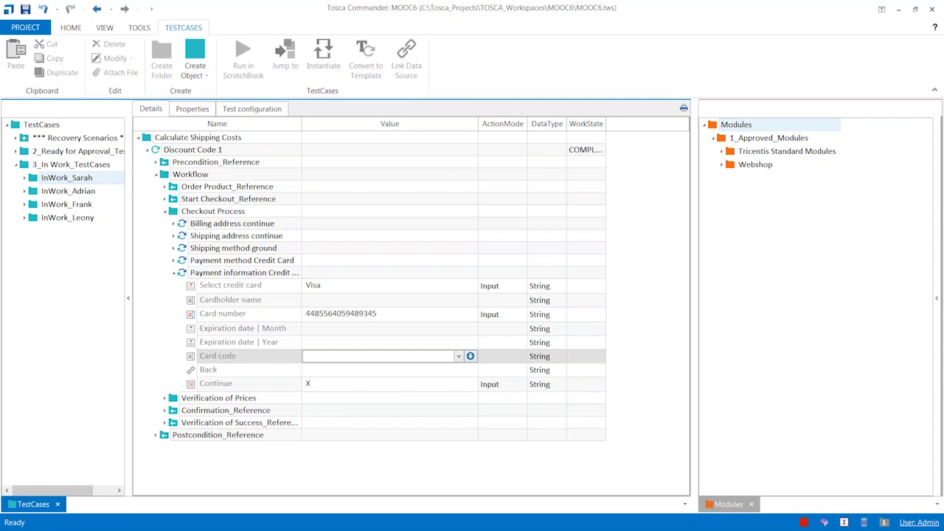
text({)
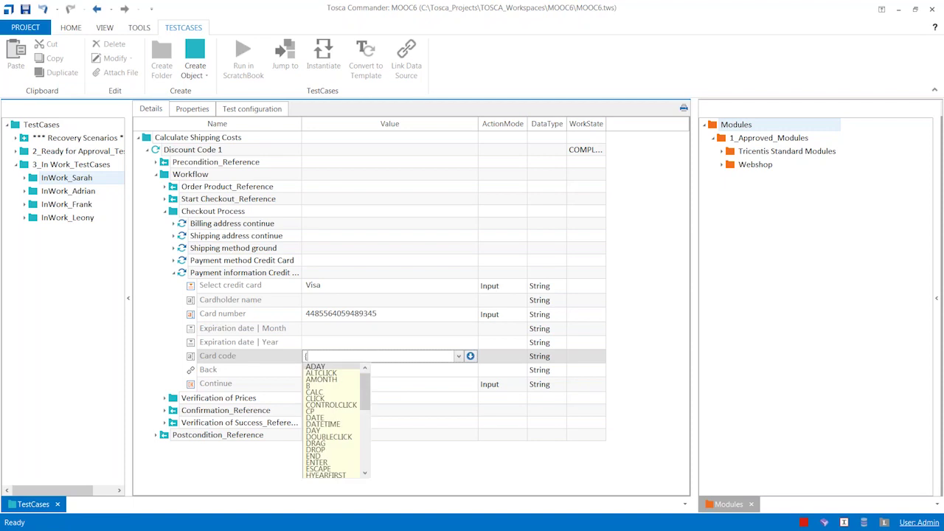
text(RND)
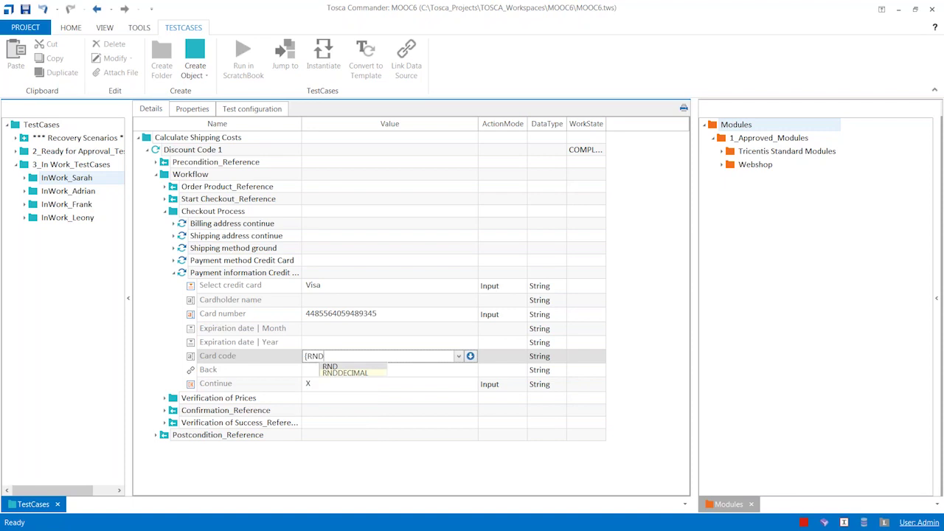
key(BackSpace)
key(BackSpace)
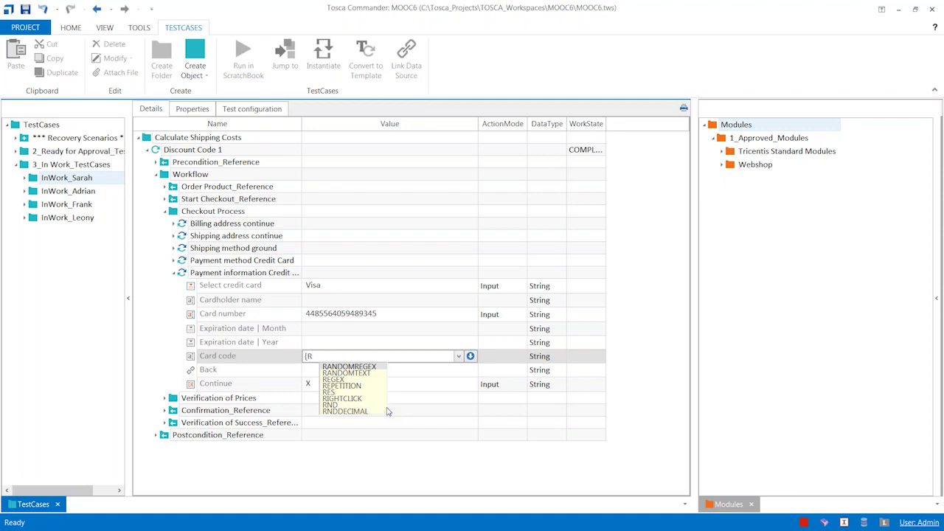
text(ND)
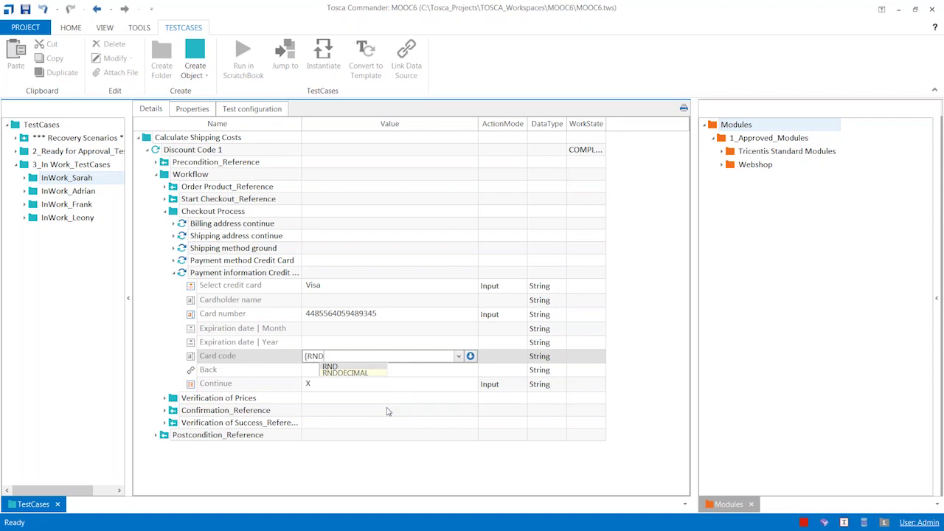
text(})
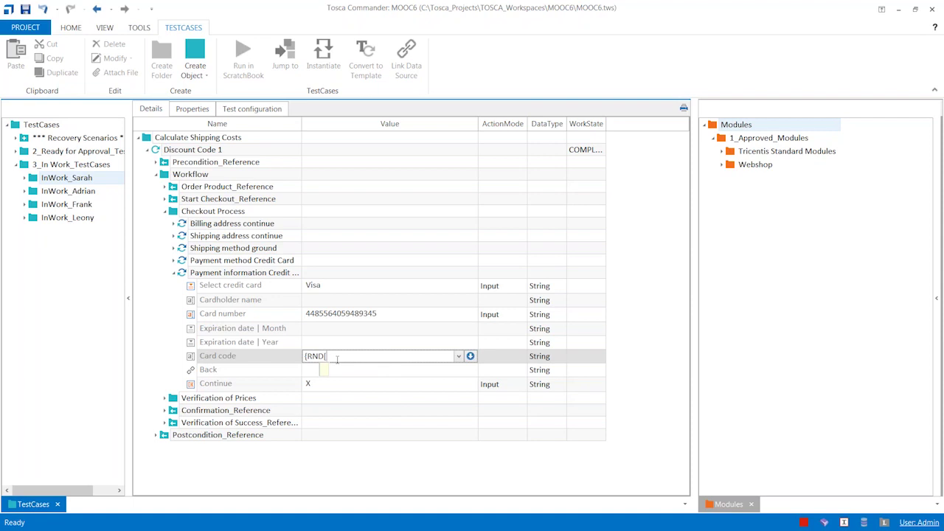
text(3])
key(Return)
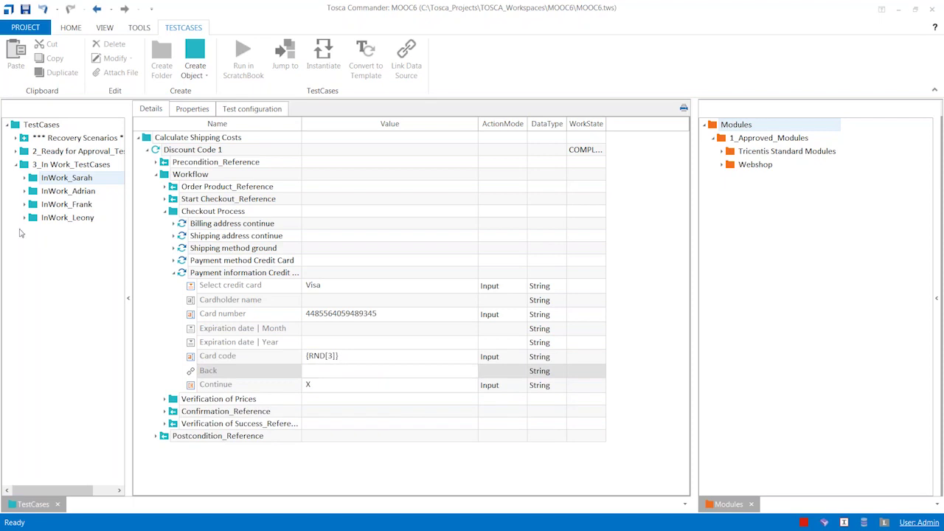
click(347, 370)
click(350, 356)
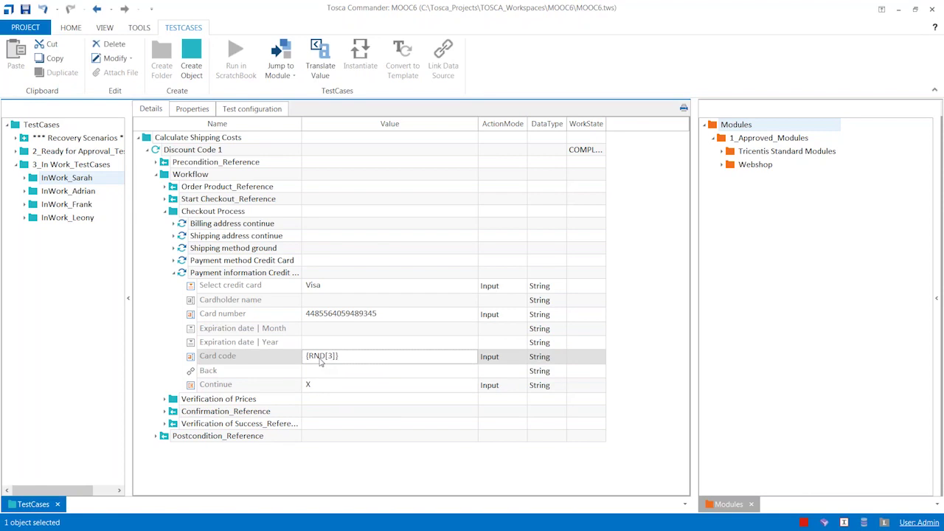
click(324, 359)
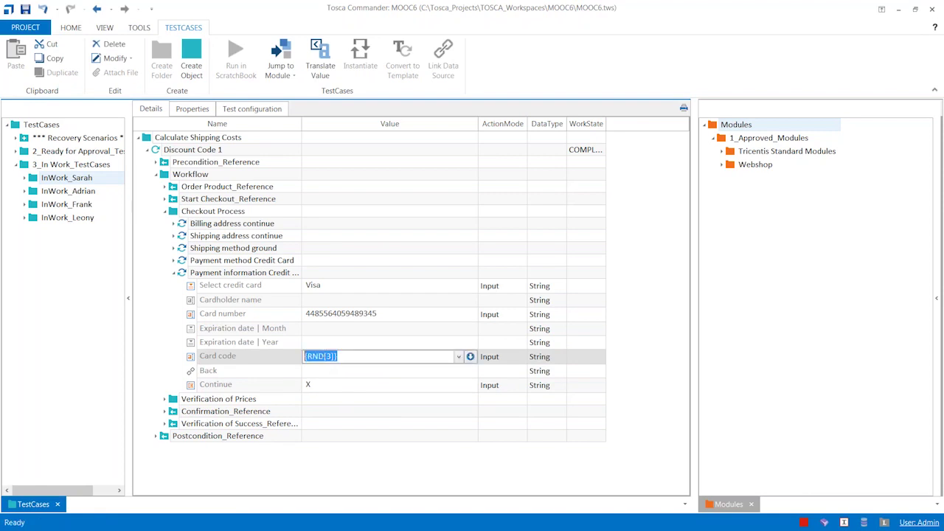
key(Return)
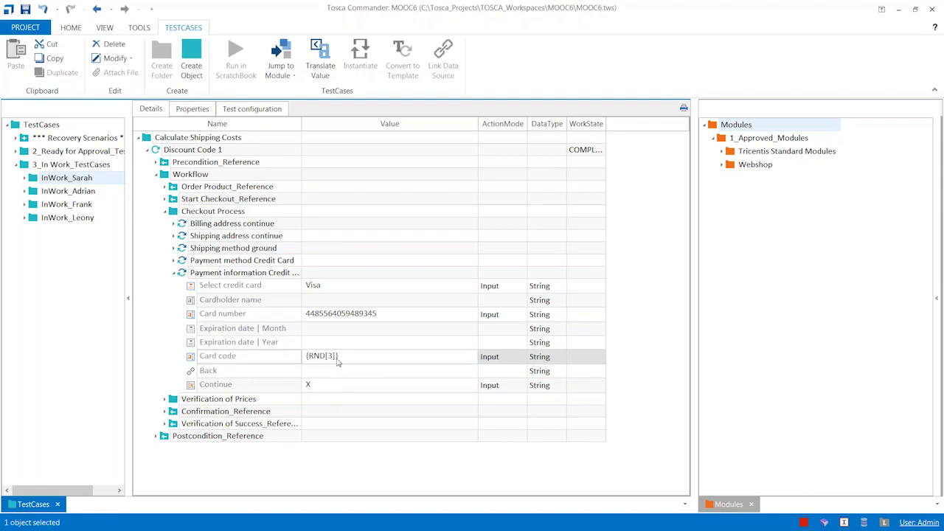
click(339, 360)
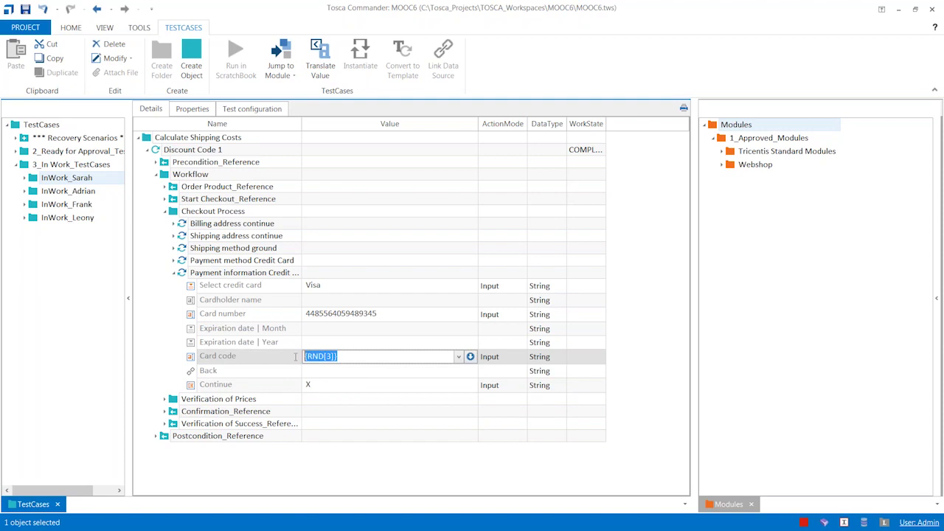
click(359, 359)
key(Return)
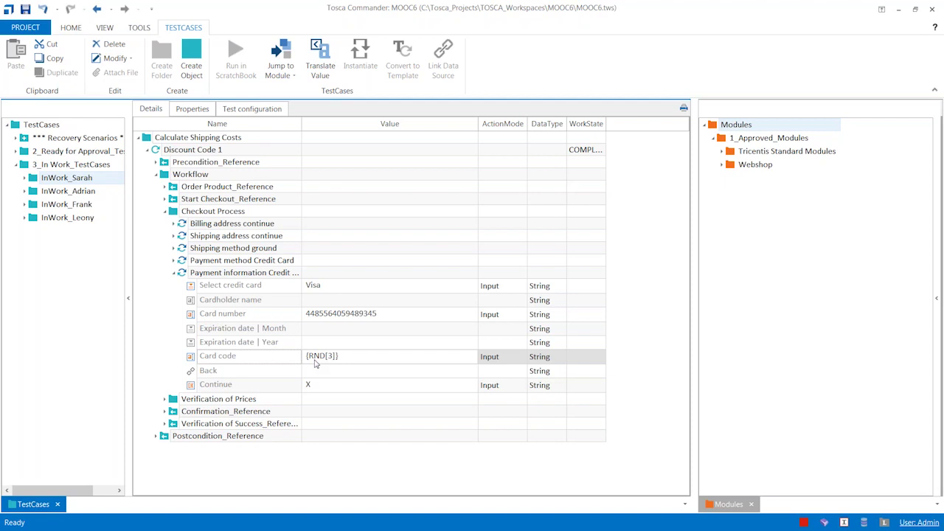
- Translate the Card code expression {RND[3]} twice to check the random numbers it generates
right_click(326, 357)
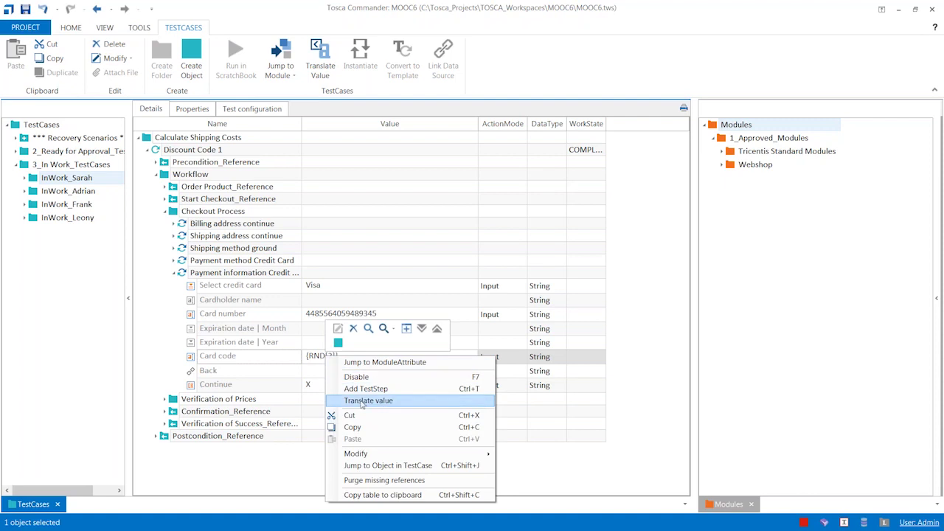
click(362, 402)
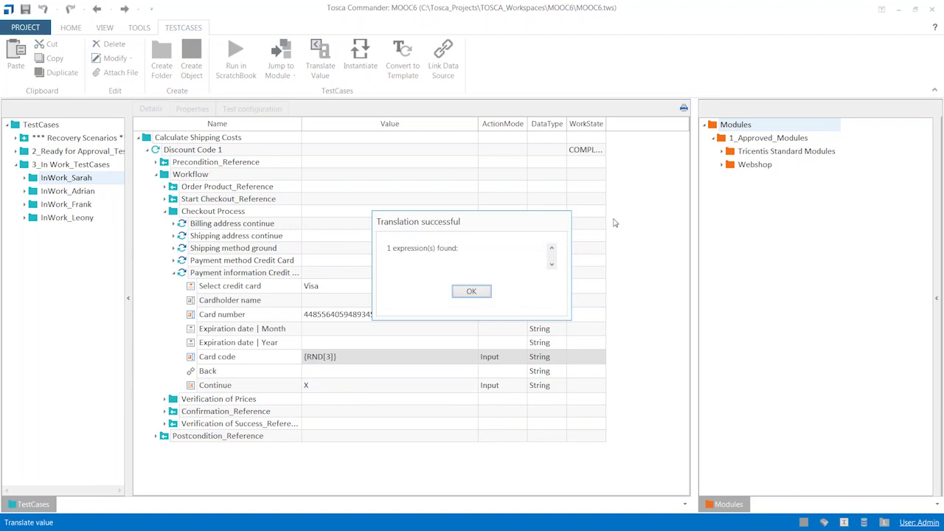
click(552, 264)
scroll(422, 258, up, 1)
scroll(422, 258, down, 1)
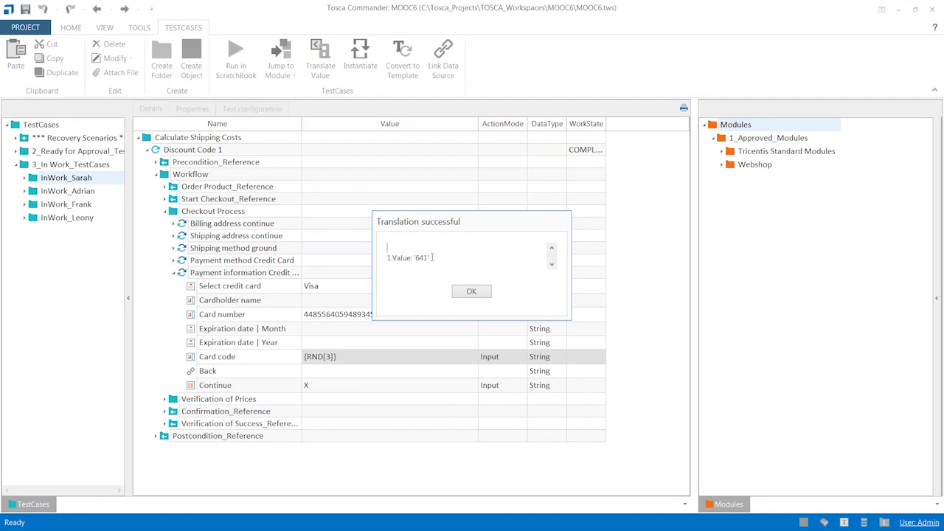
click(472, 292)
right_click(355, 358)
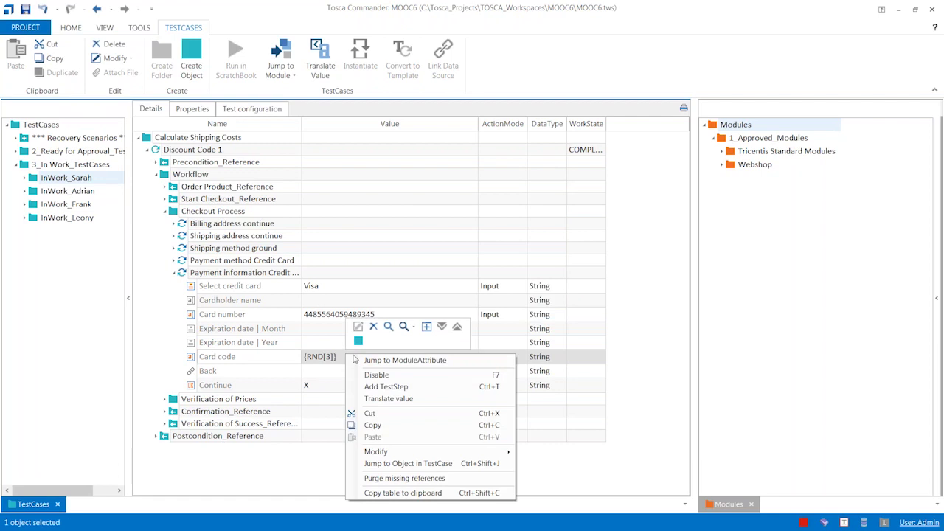
click(410, 399)
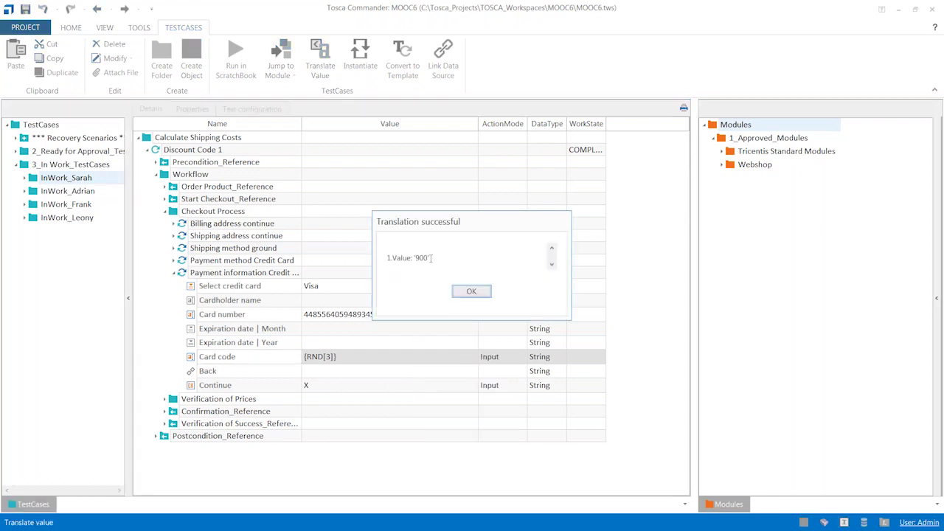
click(471, 292)
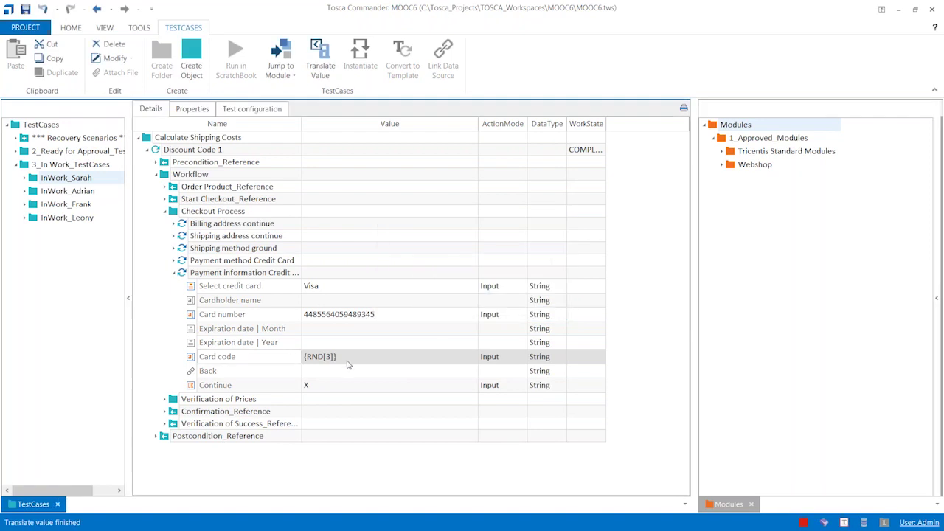
- Change the Card code expression to {RND[300][600]} for a random number within that range
click(334, 359)
click(385, 362)
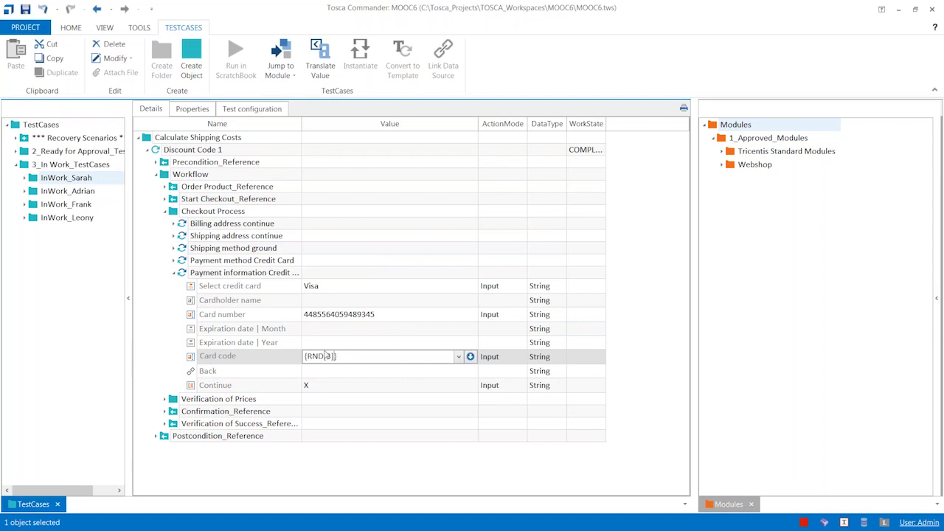
drag(329, 357, 351, 354)
key(BackSpace)
text(00])
text(}600]})
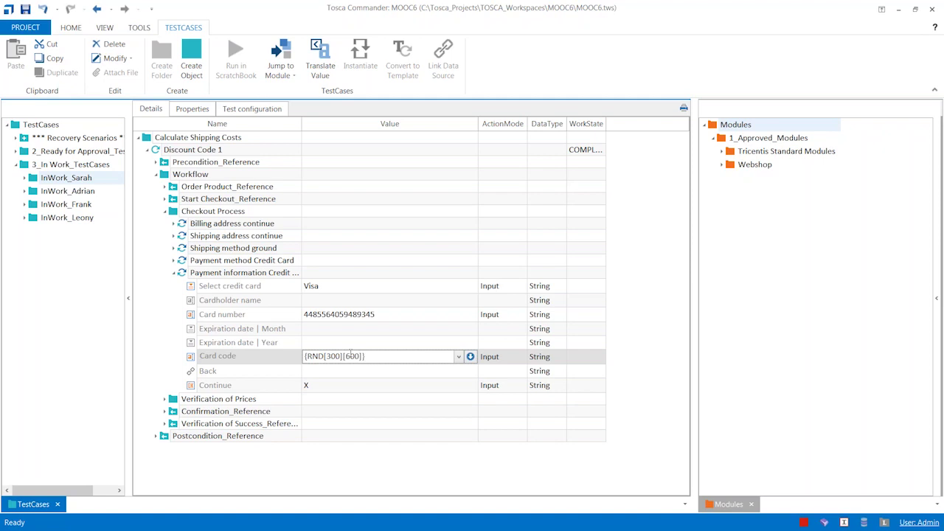
key(Return)
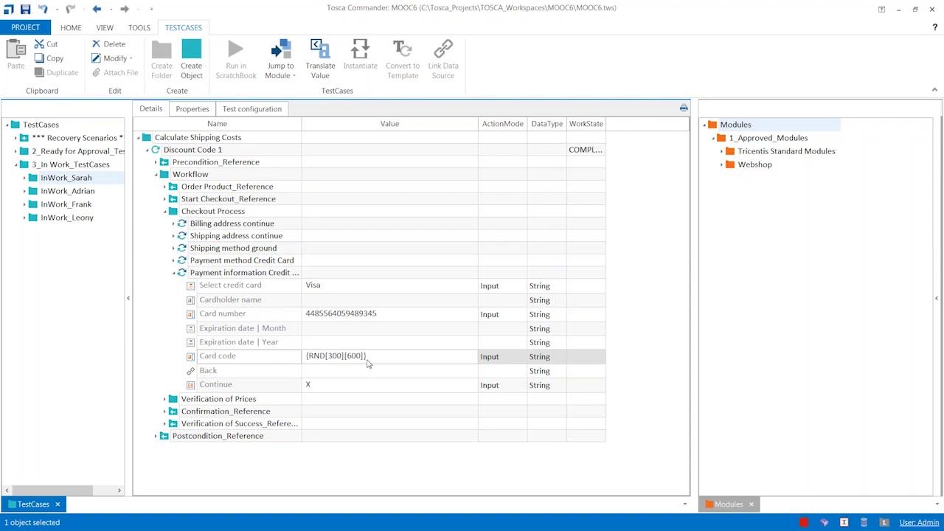
- Translate the range-based Card code expression to check the number it generates, and close the result
right_click(343, 358)
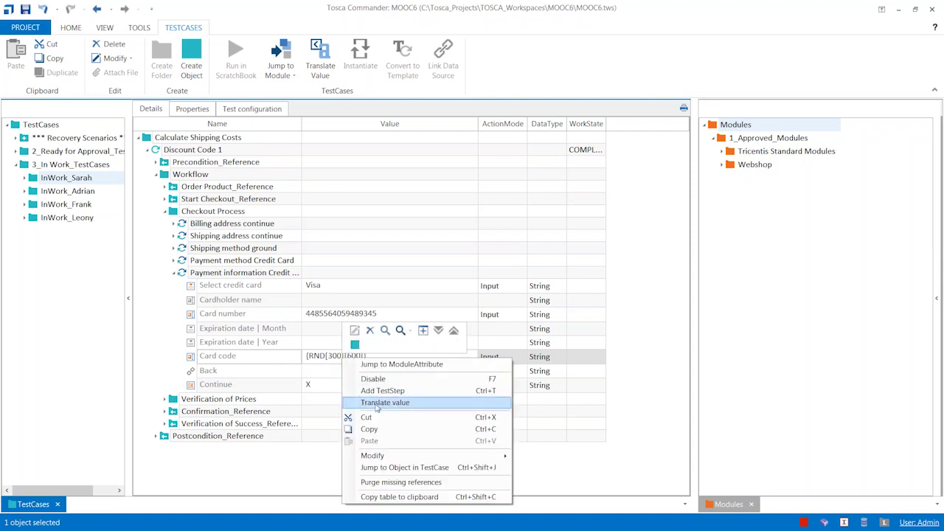
click(369, 404)
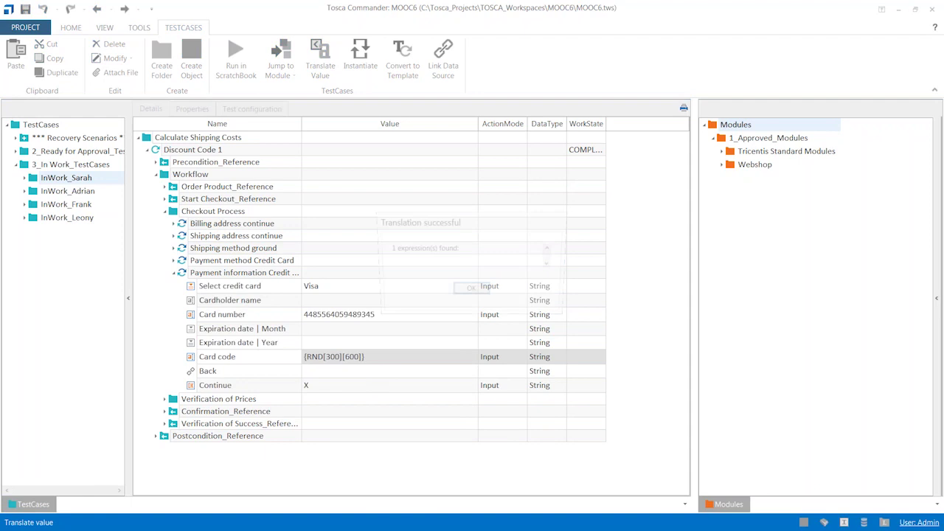
click(416, 261)
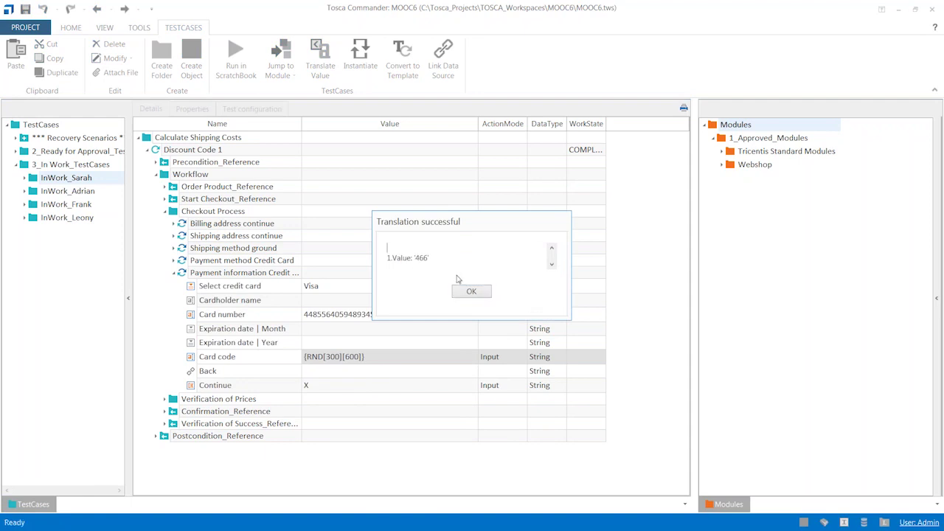
click(471, 292)
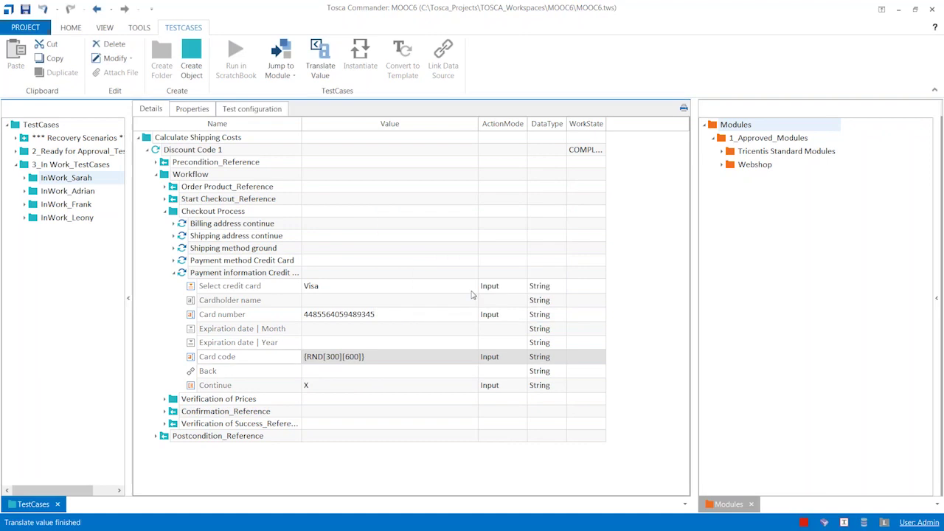
- Set the Cardholder name value of the credit card payment information step to the random text expression {RANDOMTEXT[16]}
click(337, 302)
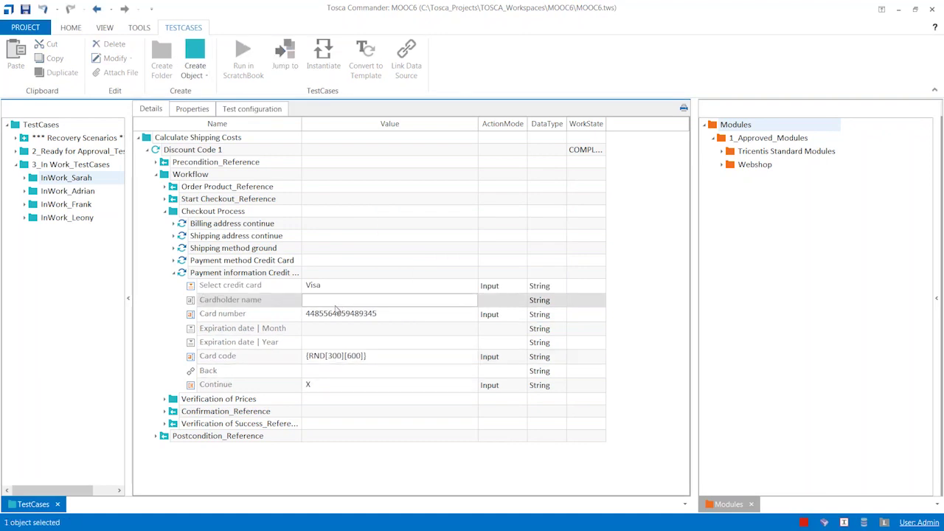
click(317, 302)
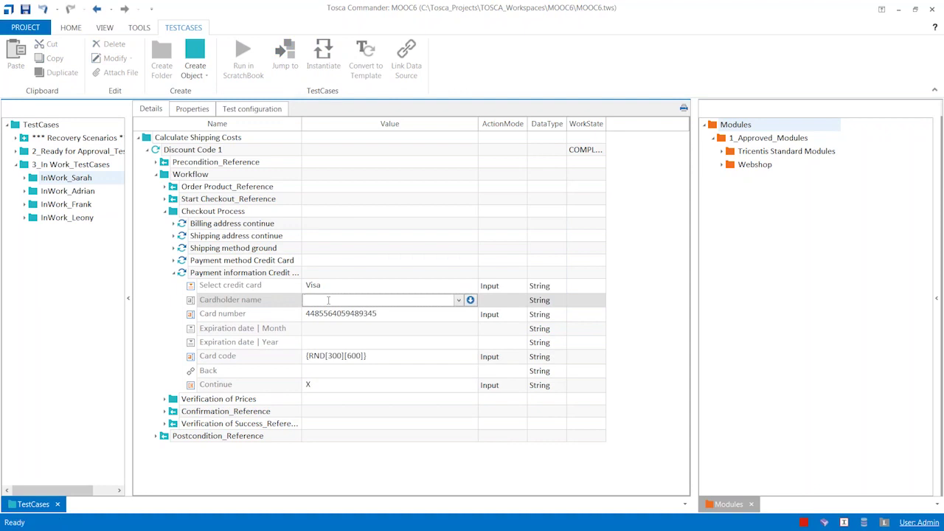
text({)
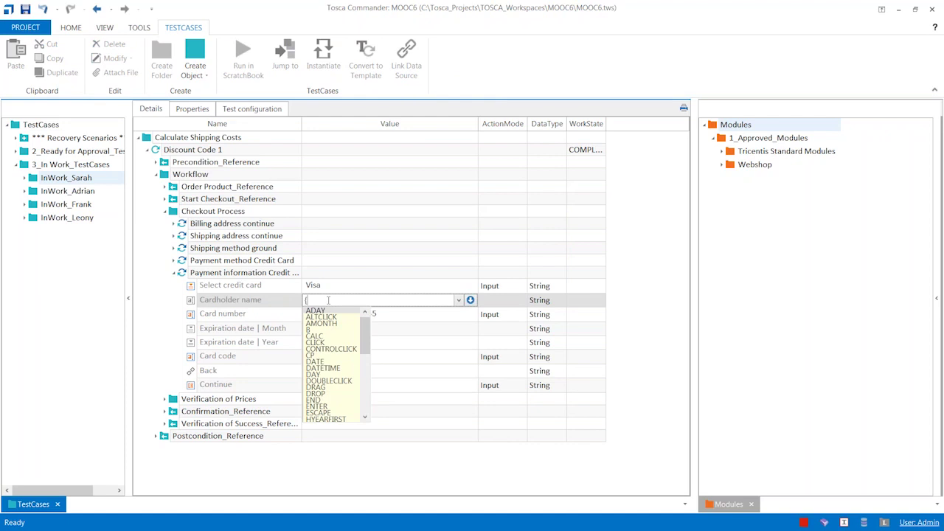
text(R)
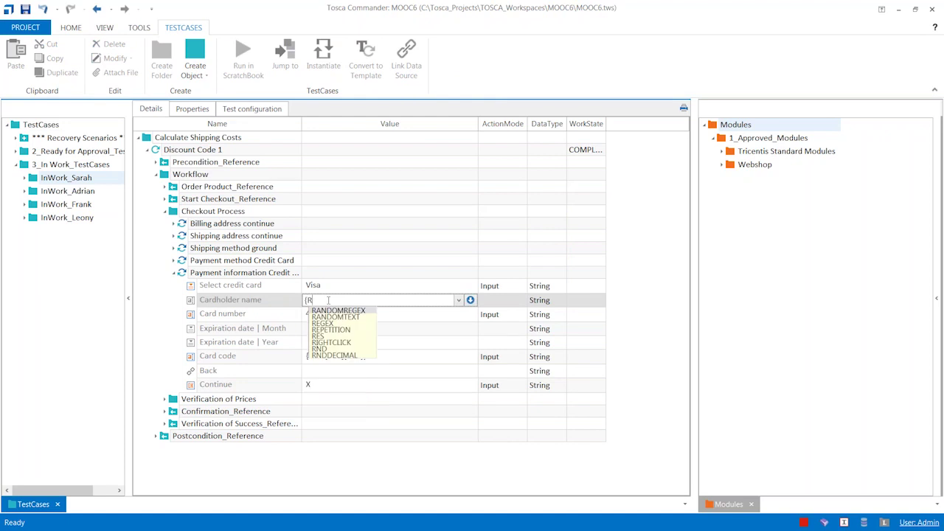
key(Down)
key(Down)
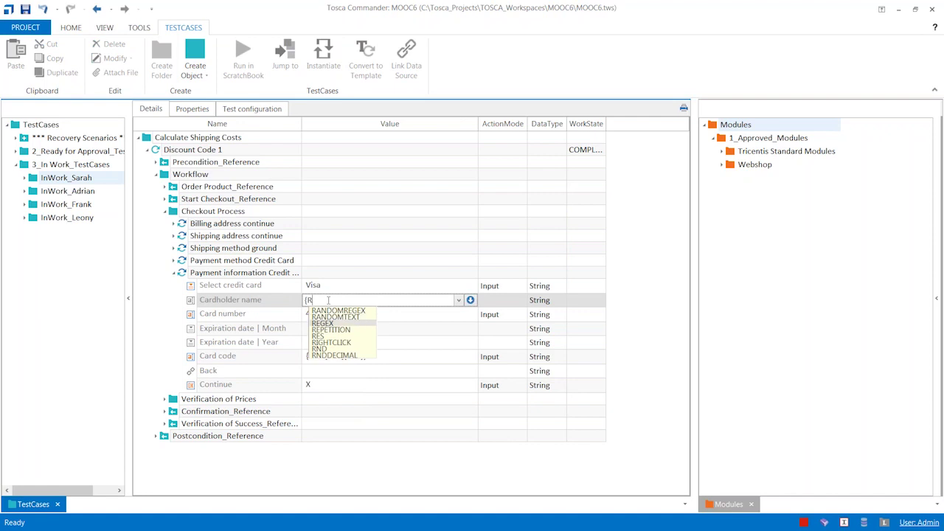
key(Up)
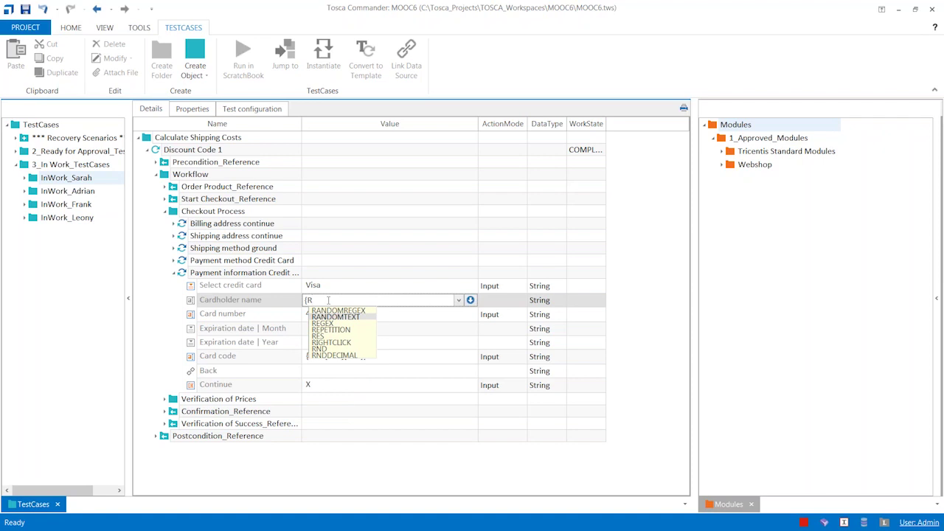
key(Return)
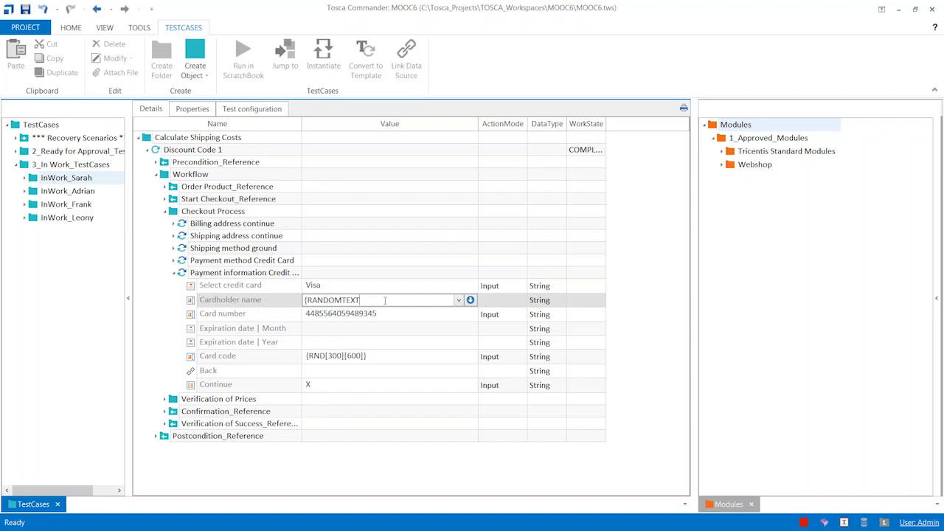
text(})
text(16)
text(])
text(})
key(Return)
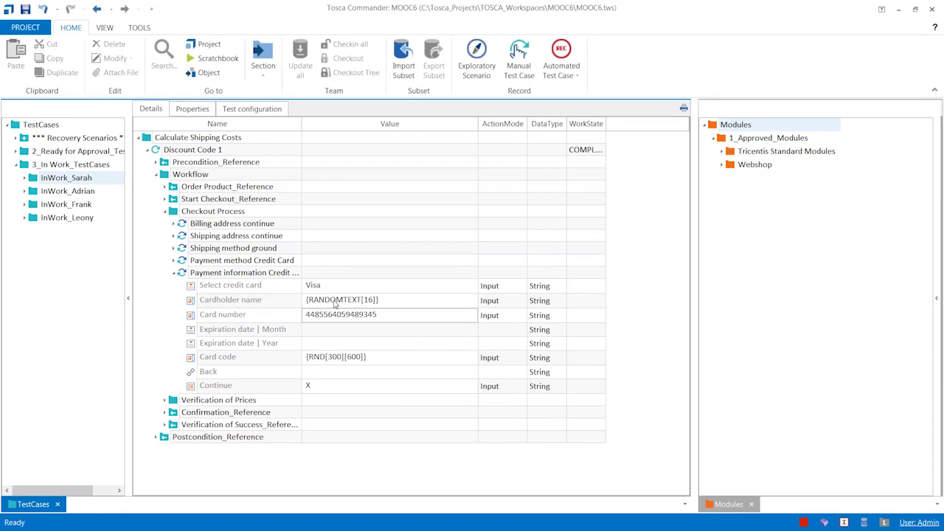
- Translate the Cardholder name expression to check the random text it generates, and close the result
right_click(338, 307)
click(376, 344)
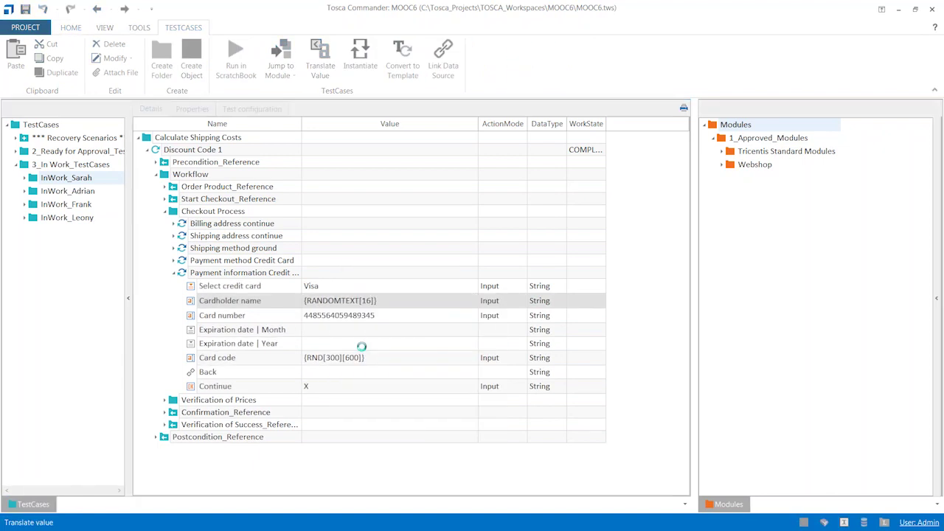
scroll(480, 258, down, 1)
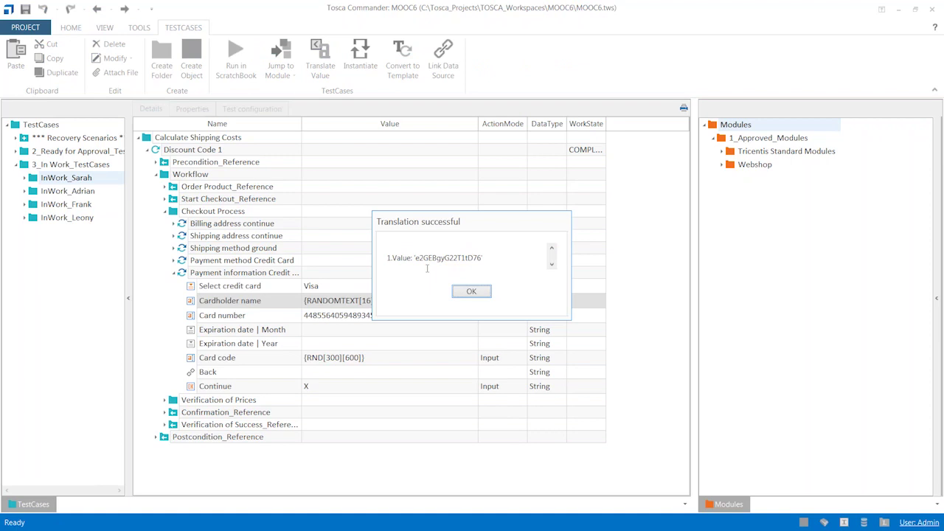
click(472, 293)
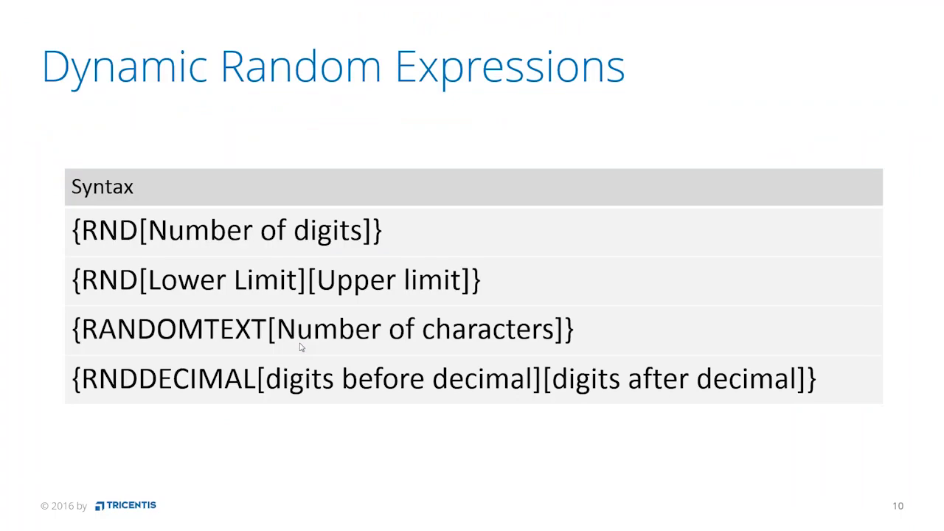
click(300, 346)
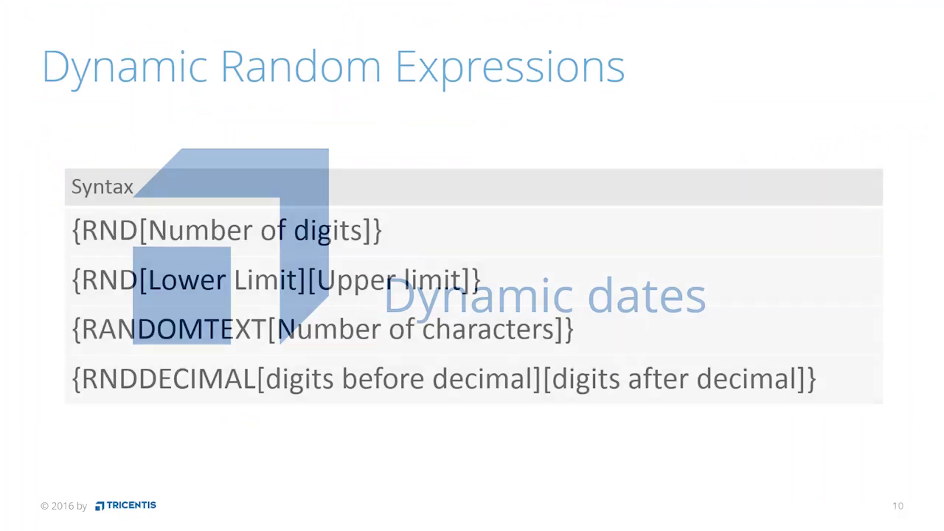
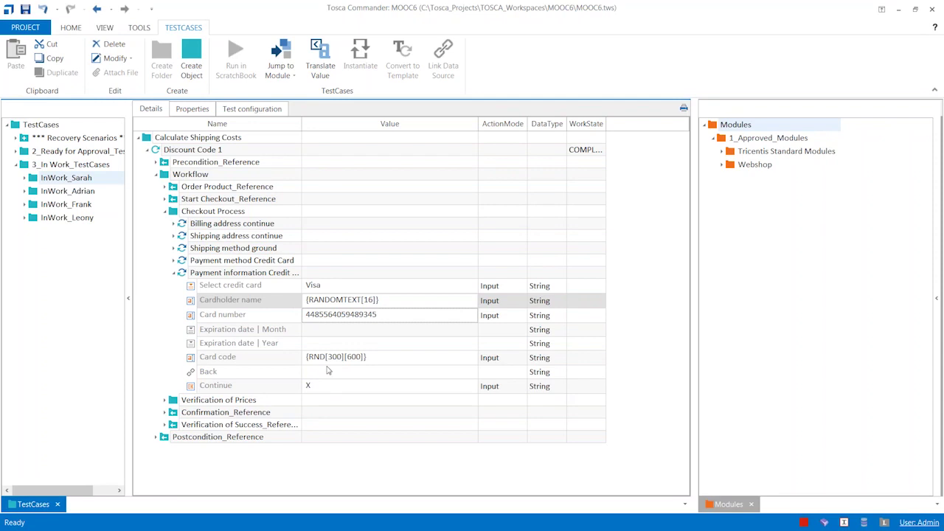
click(310, 333)
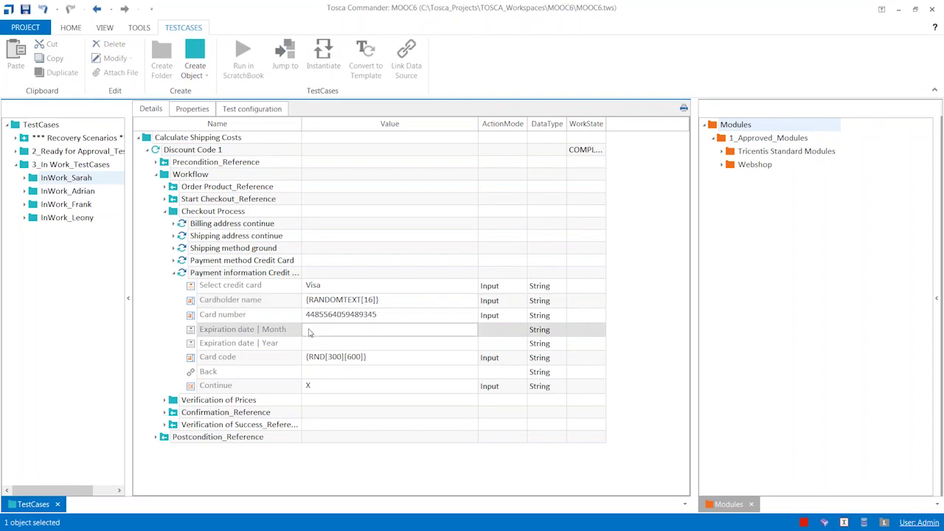
click(314, 329)
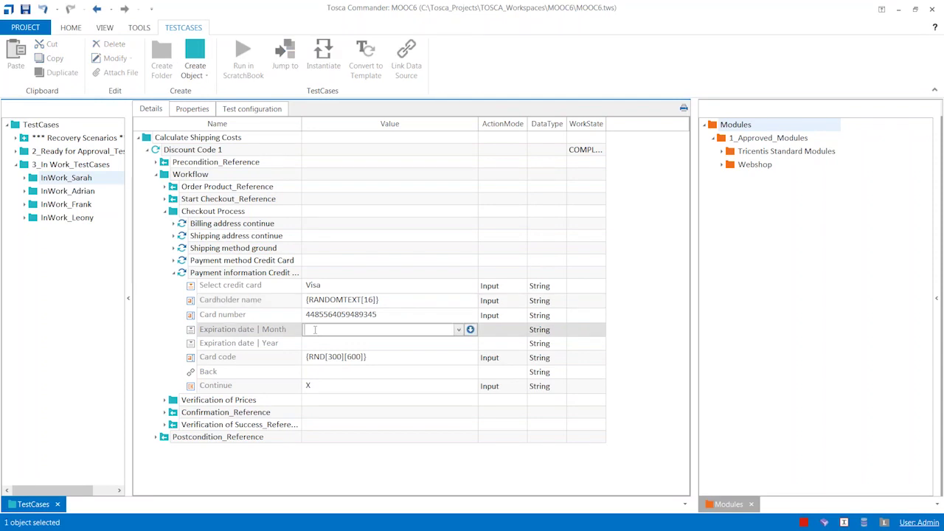
key(Escape)
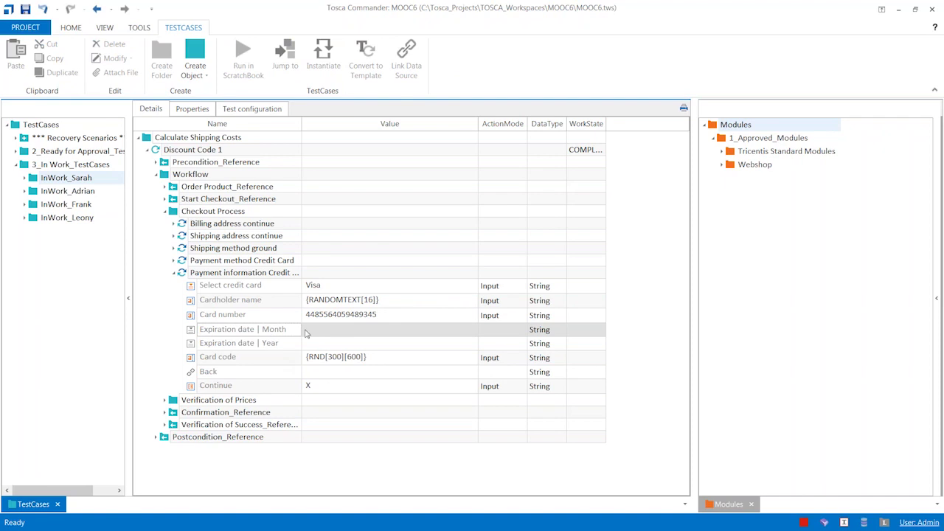
- Set the Expiration date | Month value to the date expression {DATE[][][]} with all three parameters empty
click(307, 333)
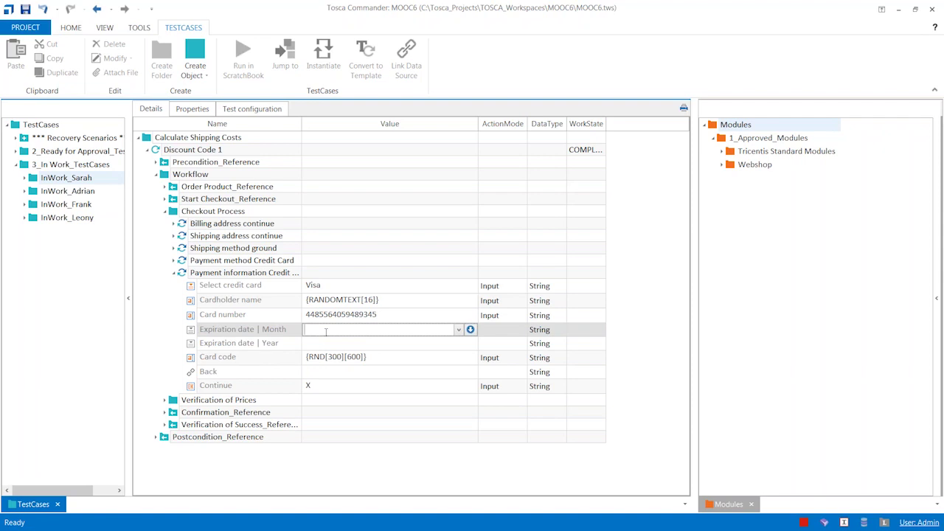
text({)
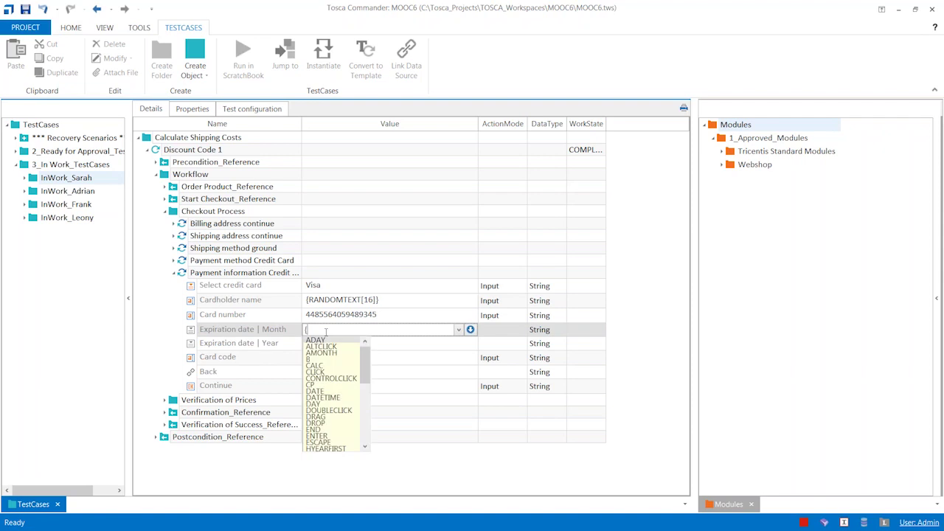
text(D)
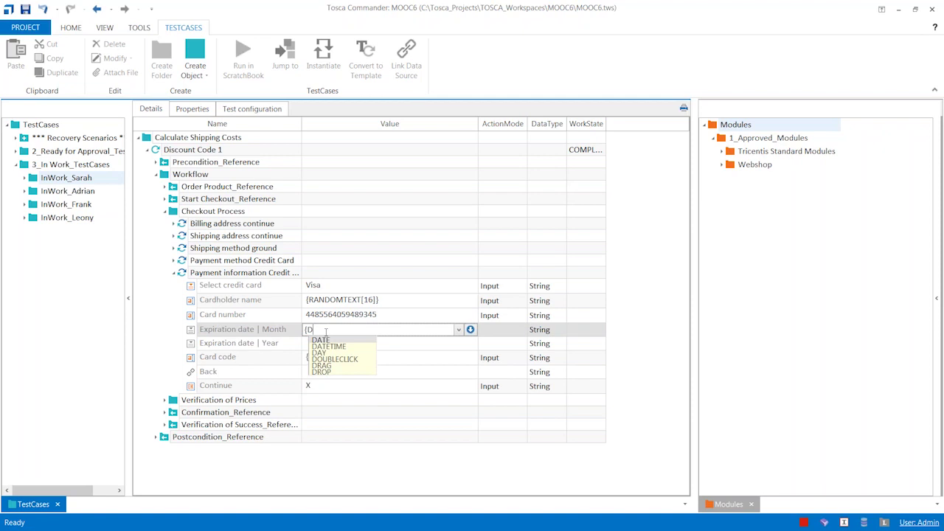
key(Return)
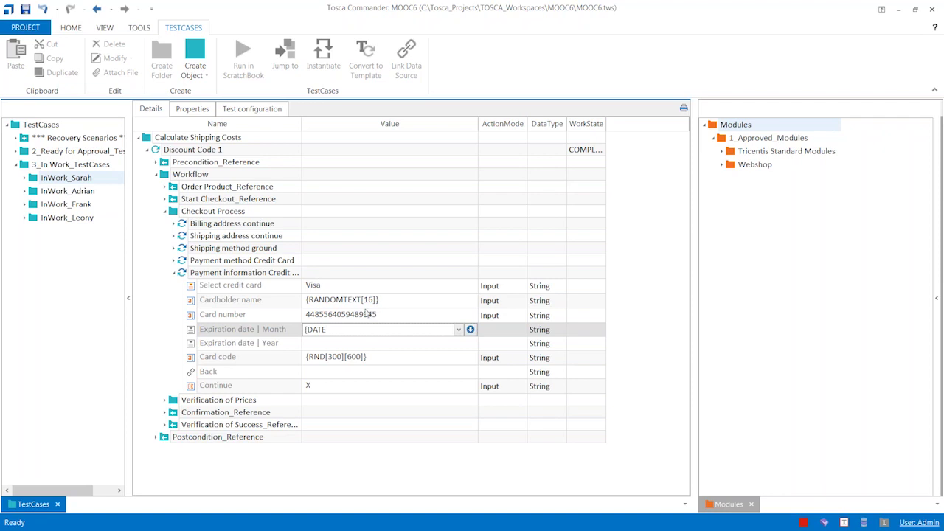
text([][][]})
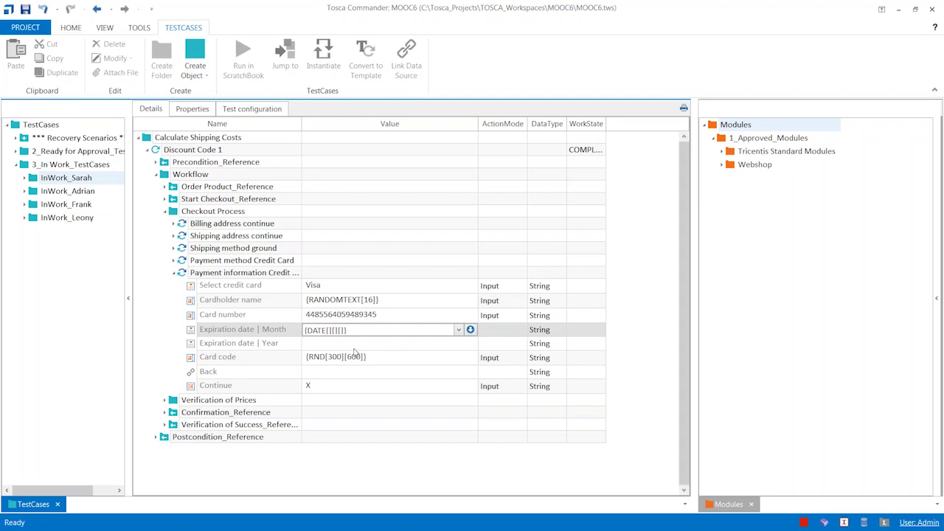
key(Return)
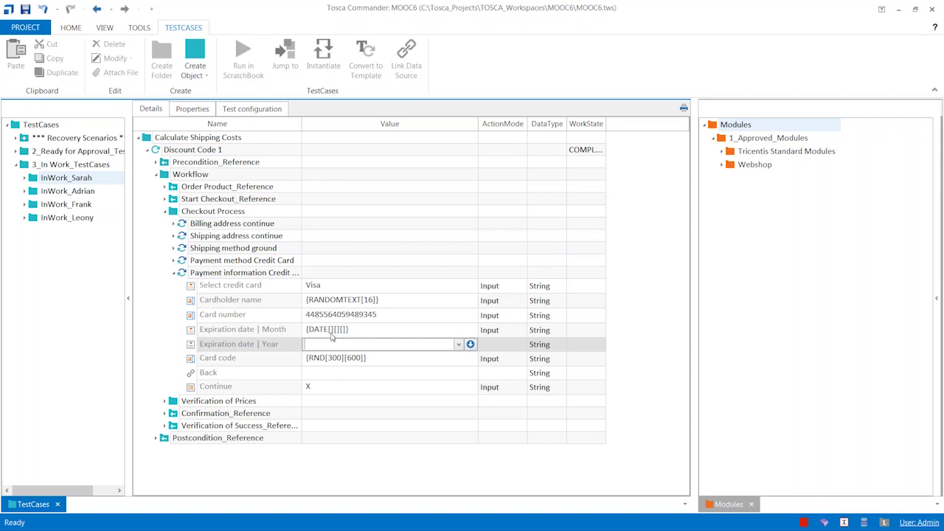
- Translate the Expiration date | Month expression to check the date it generates, and close the result
click(292, 332)
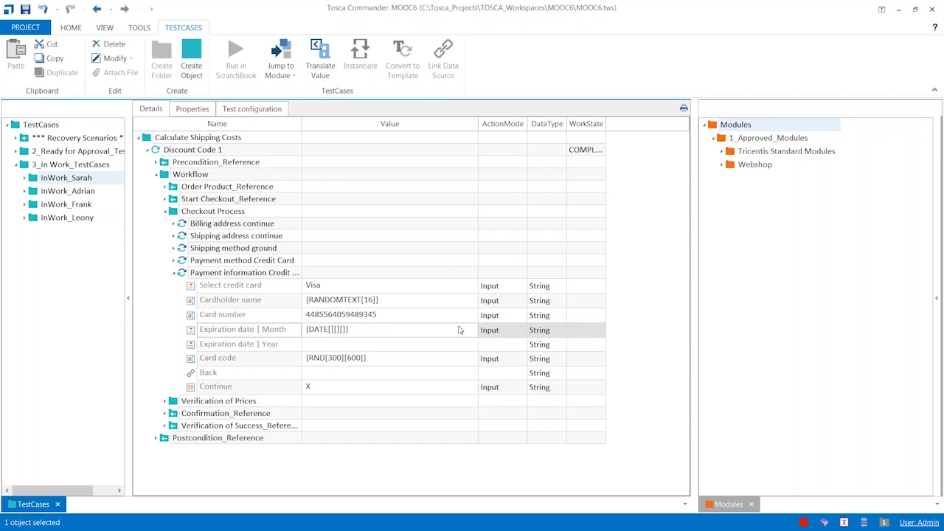
click(343, 336)
right_click(336, 333)
click(359, 376)
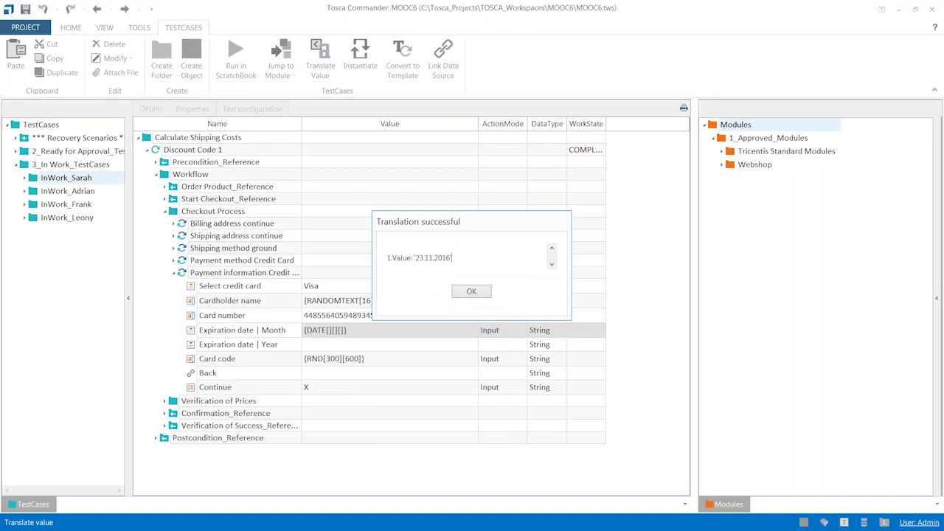
drag(417, 262, 457, 263)
click(457, 263)
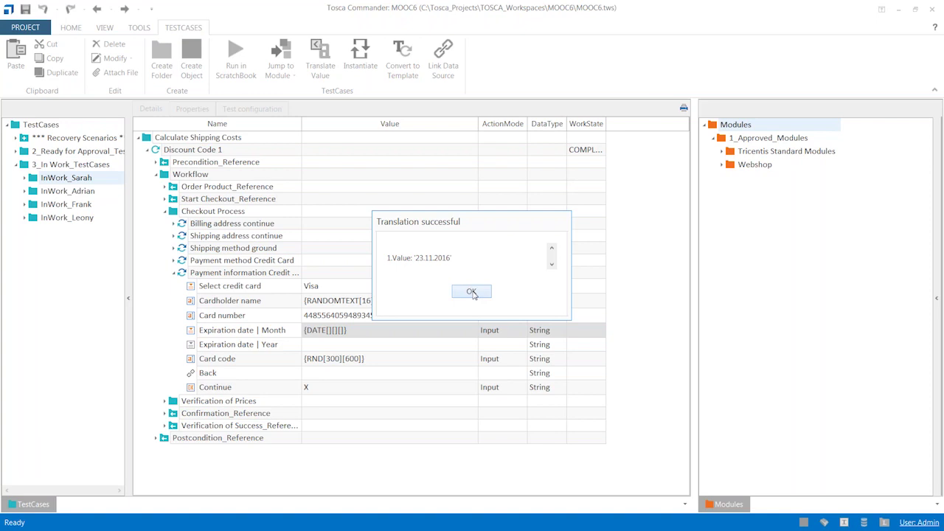
click(472, 293)
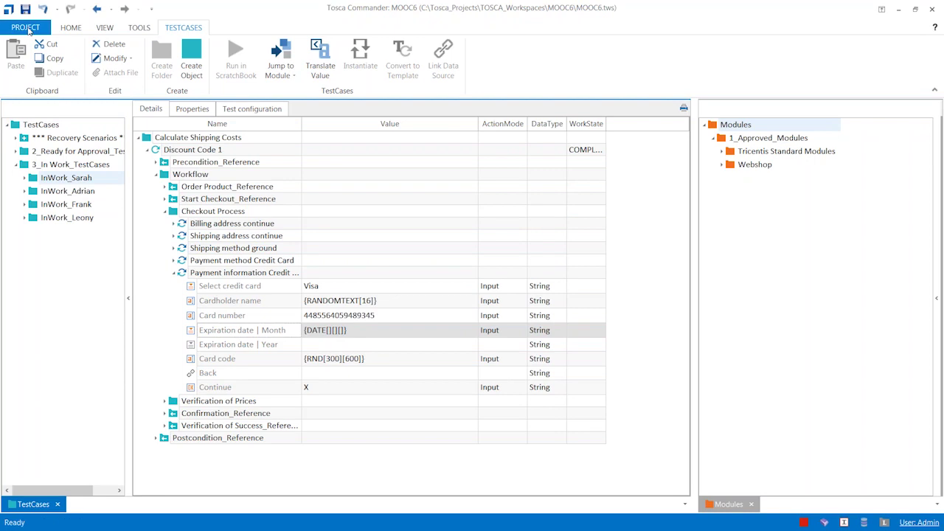
- Open the TBox settings for Dynamic temporal expressions to check the Tosca and target date formats, and close the settings
click(26, 28)
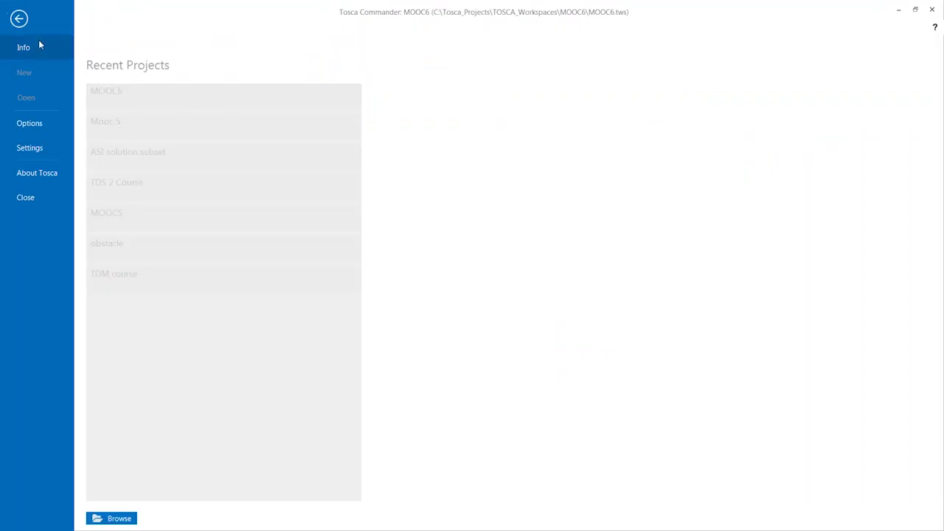
click(38, 147)
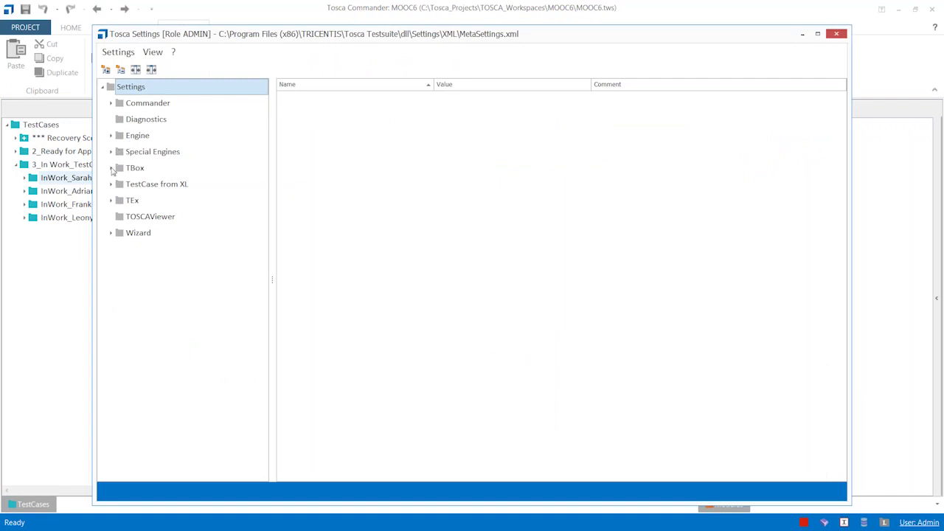
click(112, 168)
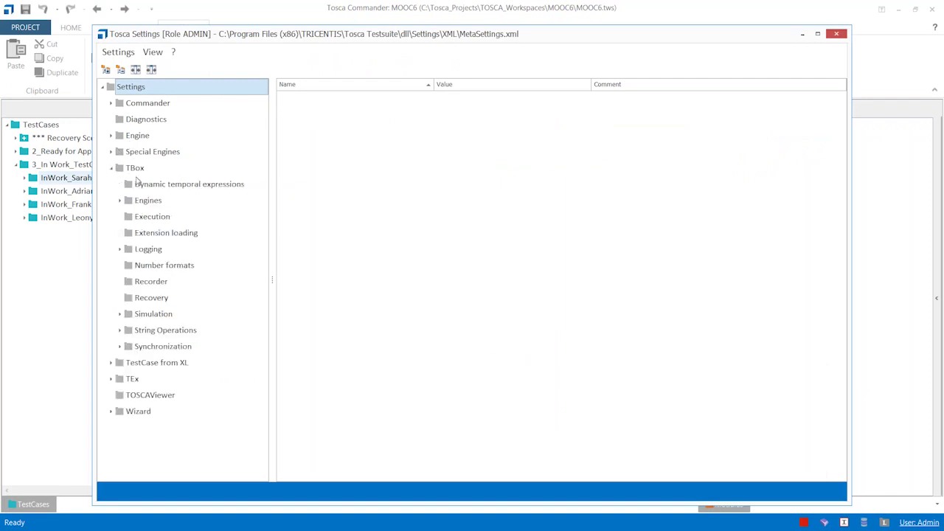
click(145, 186)
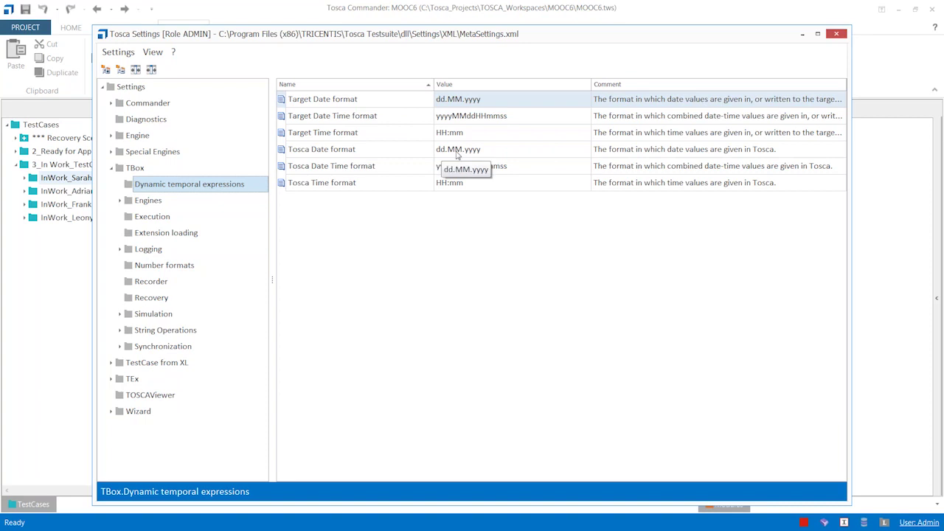
click(836, 35)
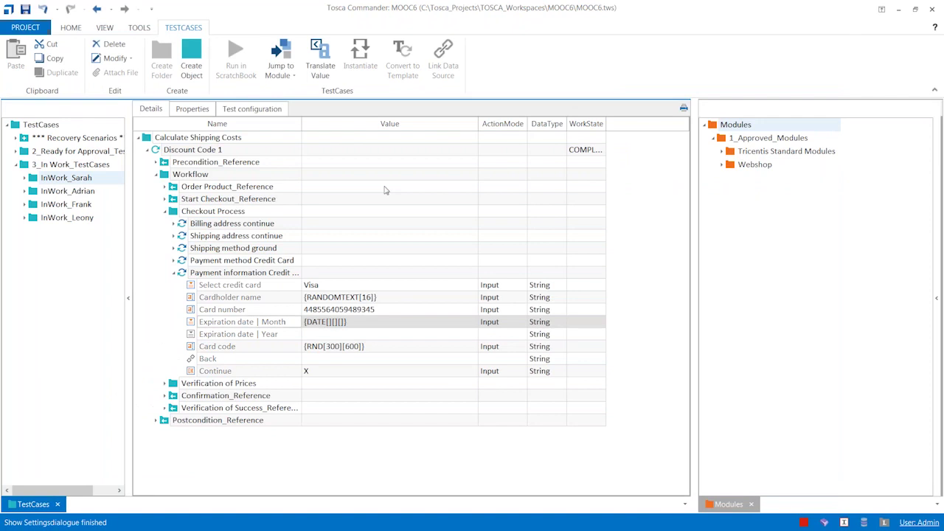
- Translate the {DATE[][][]} expression of Expiration date | Month once more and close the result
right_click(321, 324)
click(358, 367)
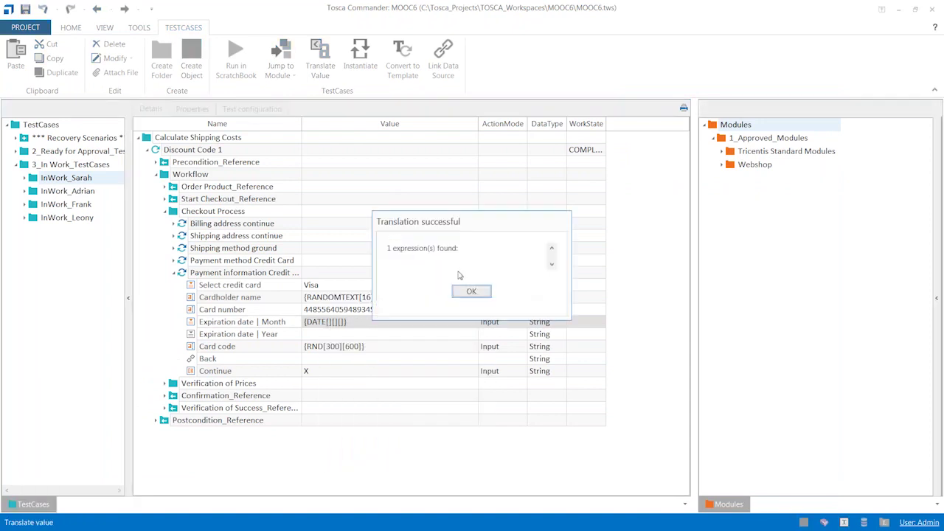
click(470, 292)
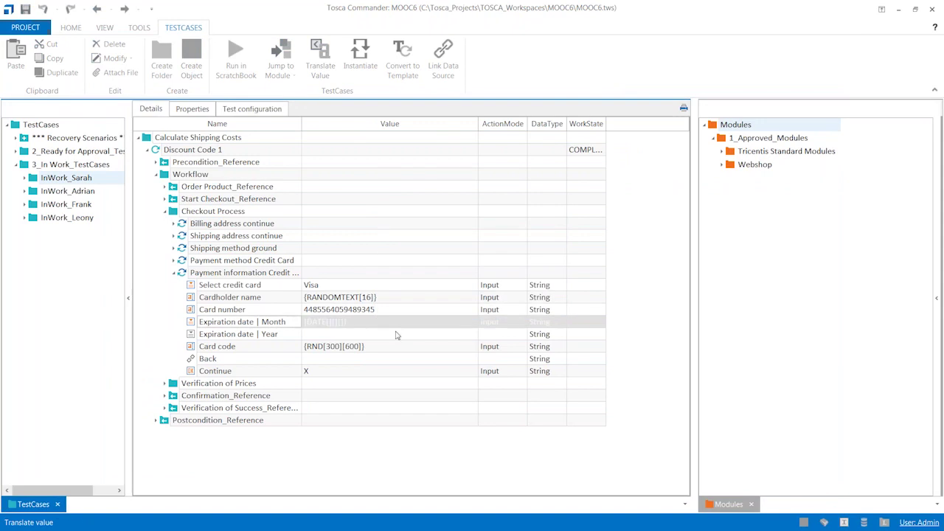
- Add the base date 03.06.2017 to the Expiration date | Month expression, making it {DATE[03.06.2017][][]}
click(329, 325)
click(330, 323)
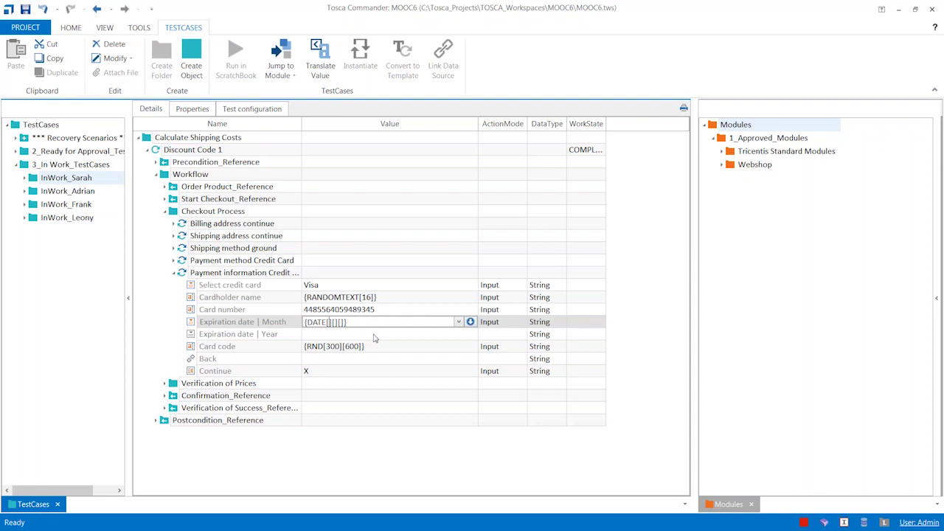
text(03)
key(BackSpace)
text(.06.2017)
click(377, 334)
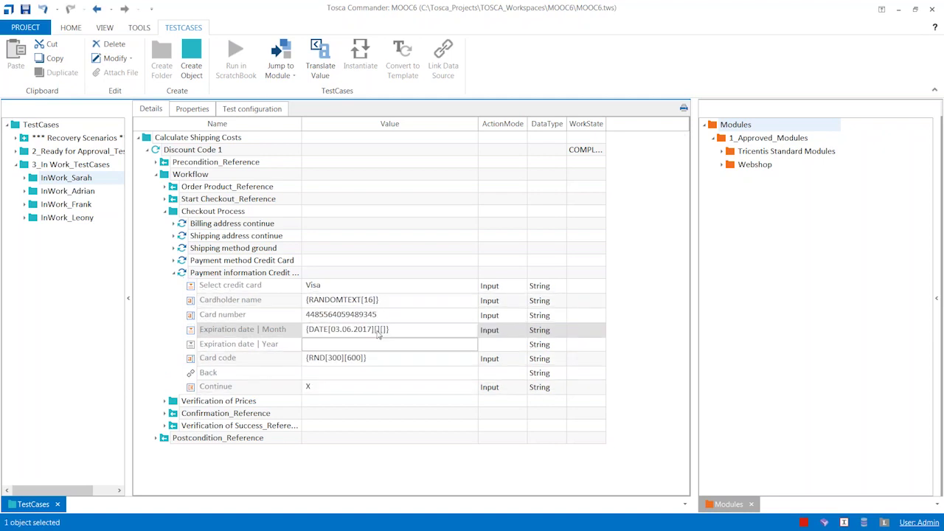
- Add a two-month offset to the Expiration date | Month expression, making it {DATE[03.06.2017][+2M][]}
click(377, 332)
click(379, 331)
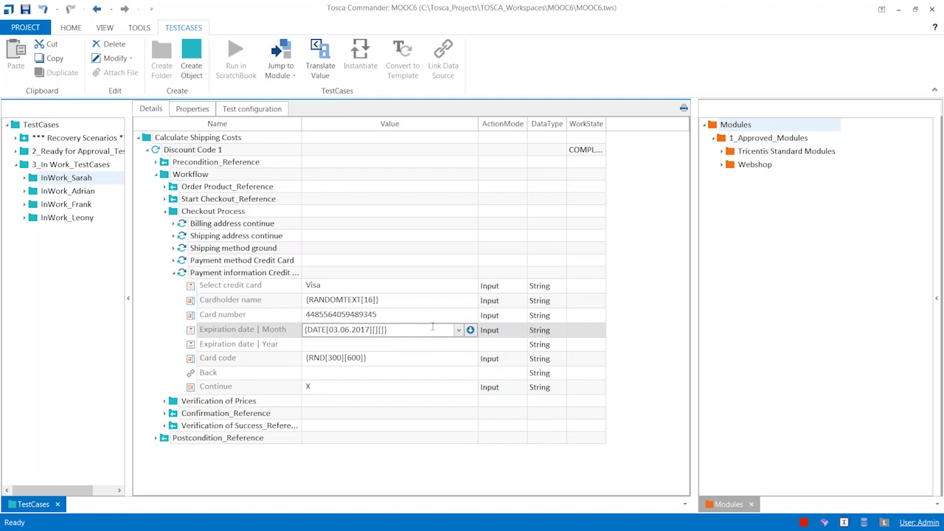
text(+2M)
drag(383, 330, 392, 331)
click(391, 330)
click(378, 339)
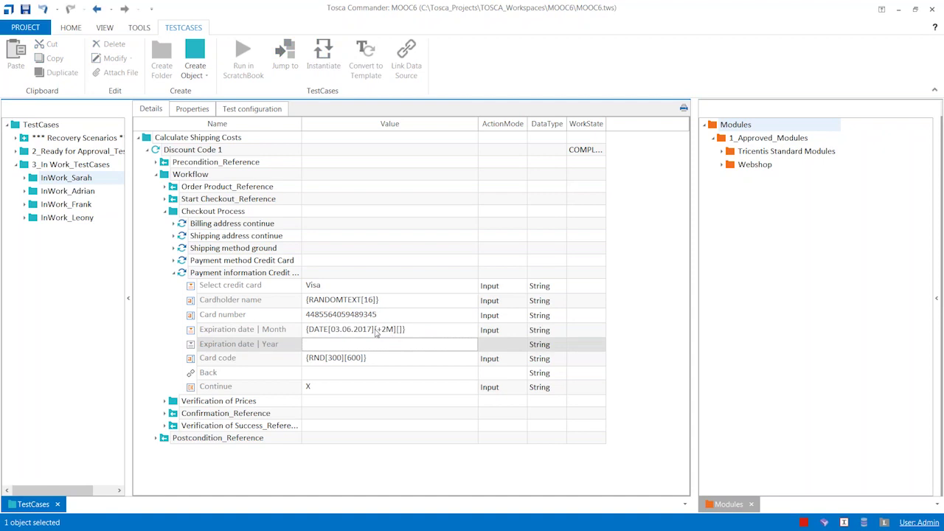
- Translate the Expiration date | Month expression with the +2M offset to check its date, and close the result
right_click(376, 331)
click(405, 374)
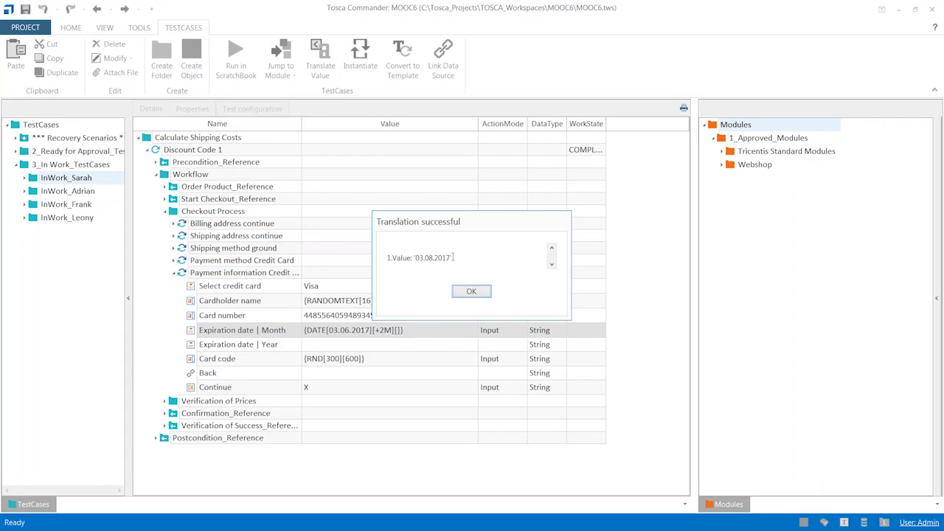
click(469, 293)
- Replace the offset in the Expiration date | Month expression with minus three years, making it {DATE[03.06.2017][-3y][]}
click(394, 332)
click(395, 332)
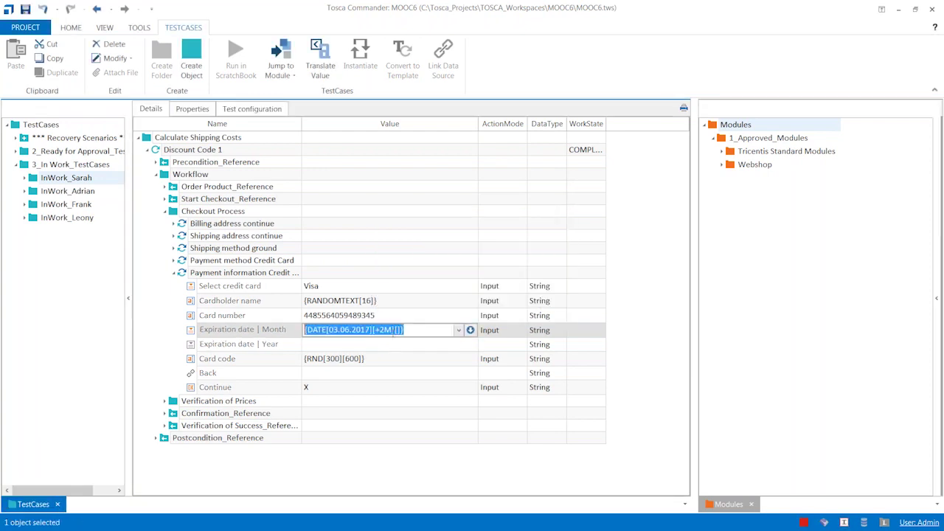
click(398, 331)
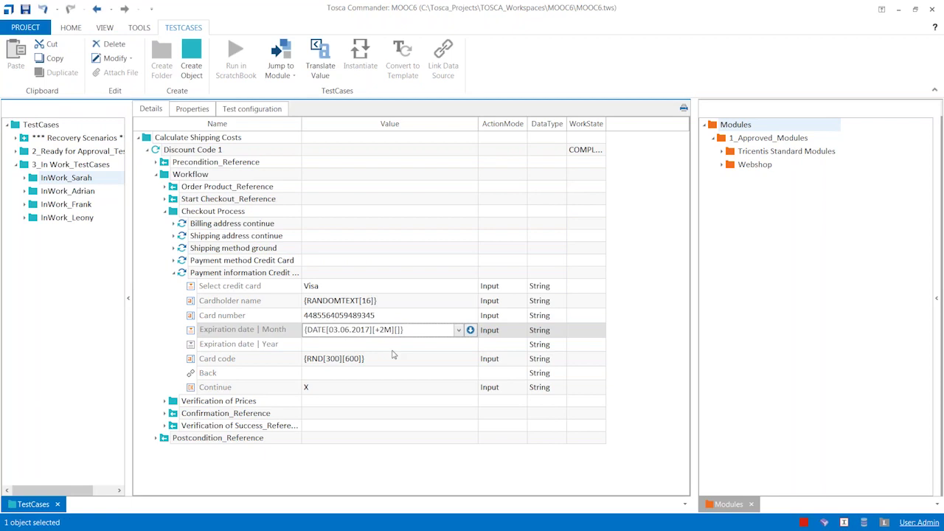
key(BackSpace)
key(BackSpace)
key(BackSpace)
text(-3y)
key(Return)
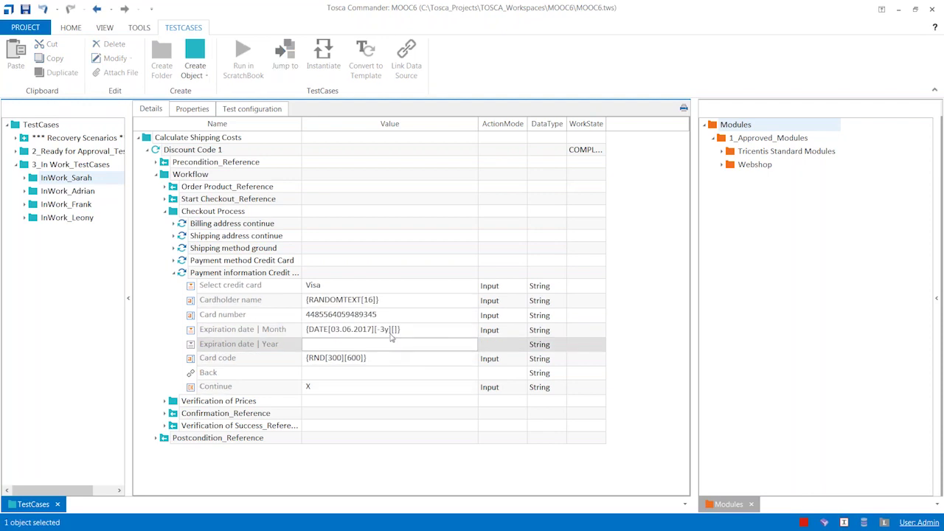
- Translate the Expiration date | Month expression with the -3y offset to check its date, and close the result
right_click(391, 332)
click(433, 379)
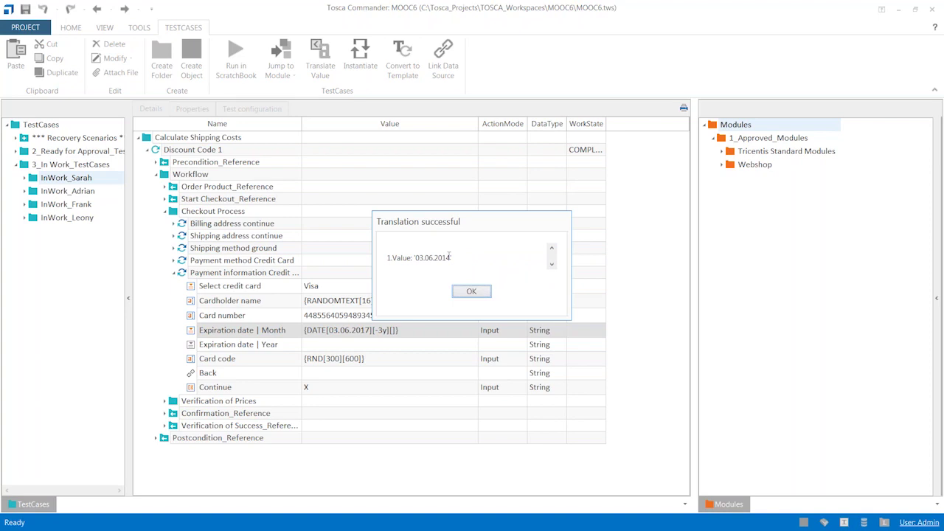
click(466, 296)
- Remove the base date from the Expiration date | Month expression, making it {DATE[][-3y][]}
click(367, 331)
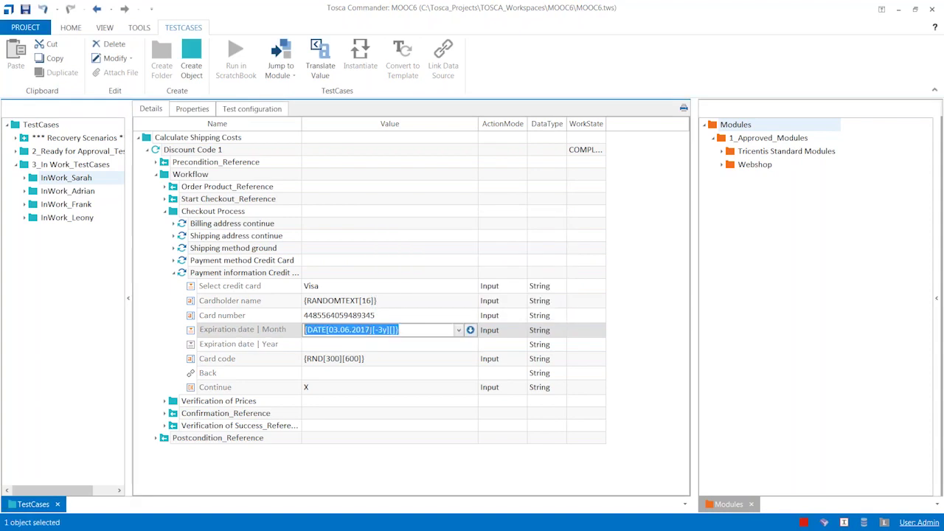
drag(370, 330, 329, 330)
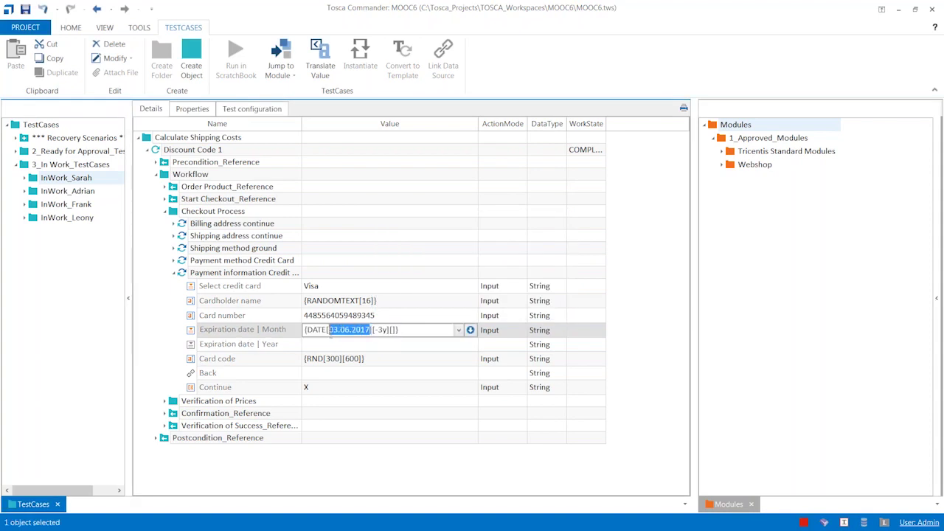
key(Delete)
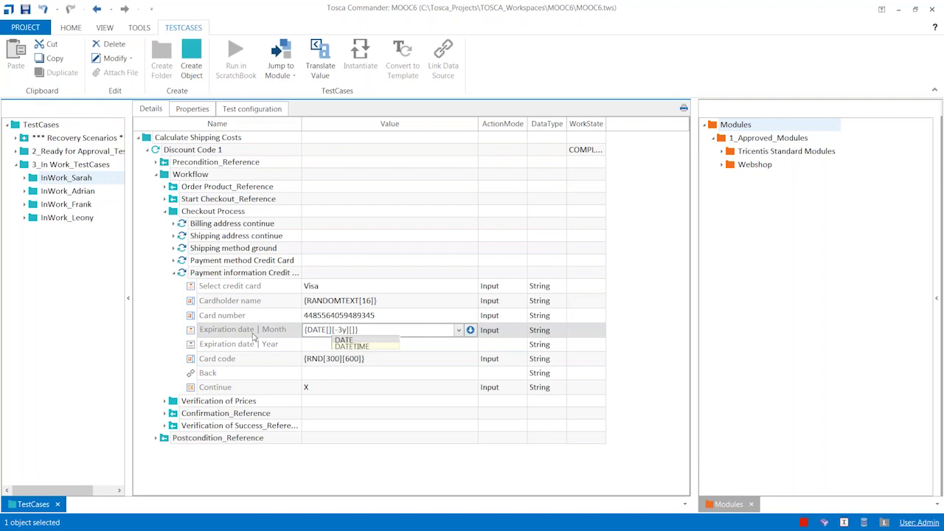
click(274, 331)
- Translate the {DATE[][-3y][]} expression to check the date calculated without a base date, and close the result
right_click(340, 335)
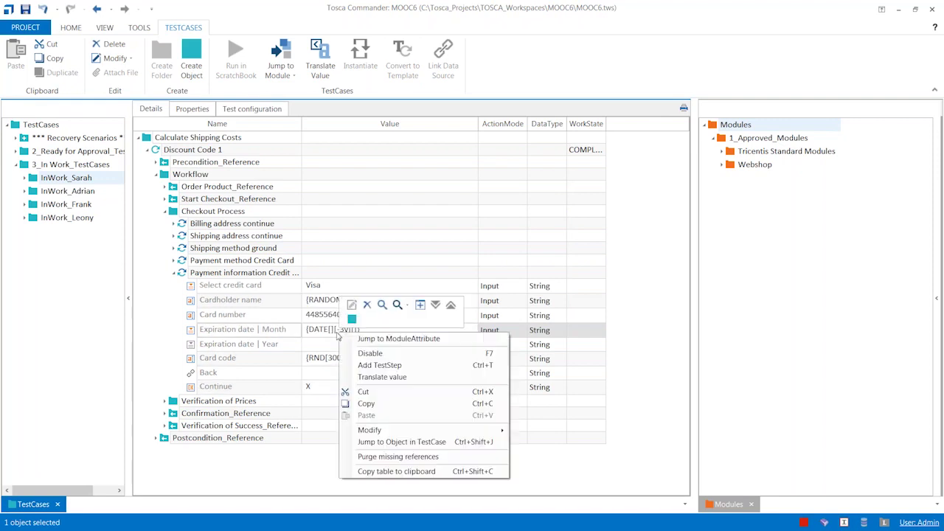
click(361, 378)
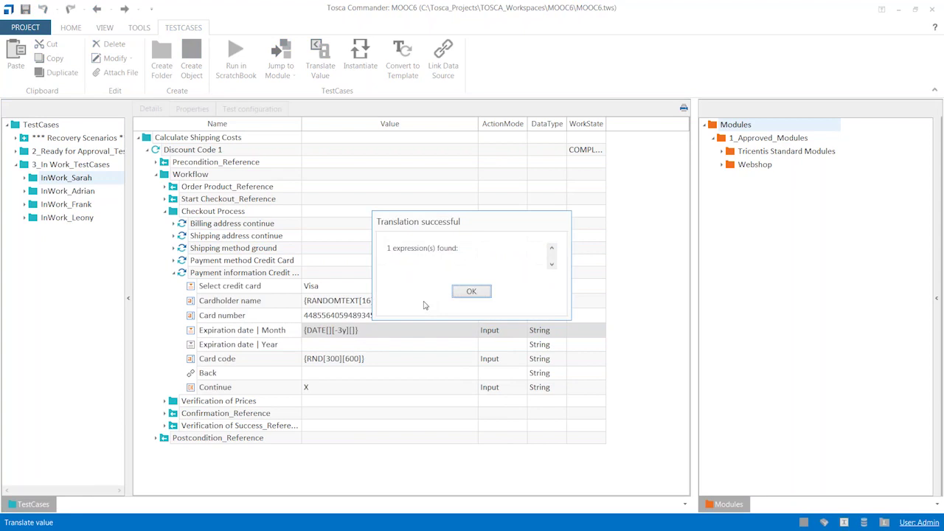
drag(414, 258, 471, 264)
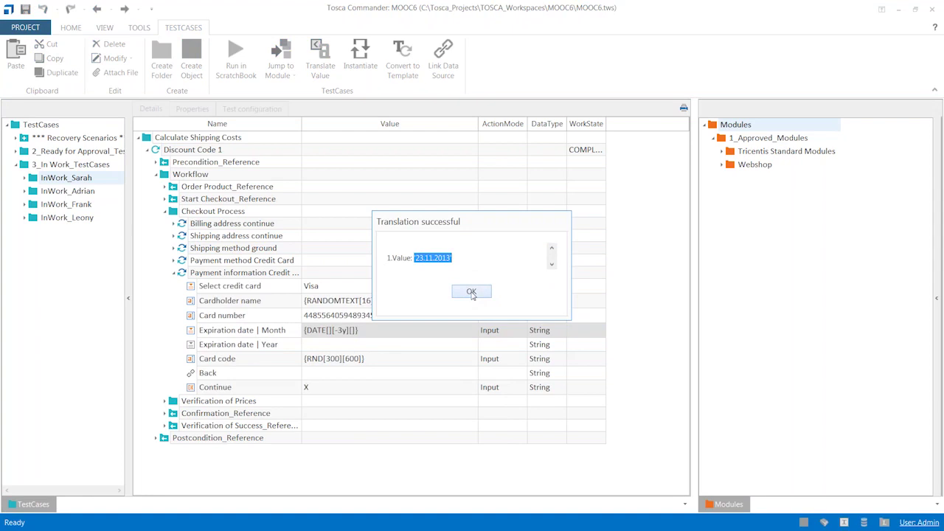
click(472, 292)
- Clear the offset in the Expiration date | Month expression and set the format to MM, making it {DATE[][][MM]}
click(352, 332)
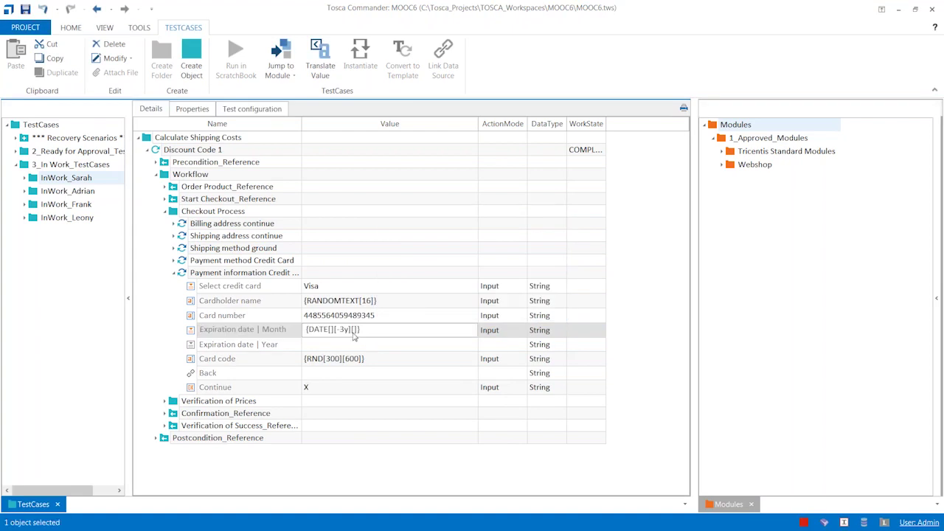
click(347, 331)
click(344, 329)
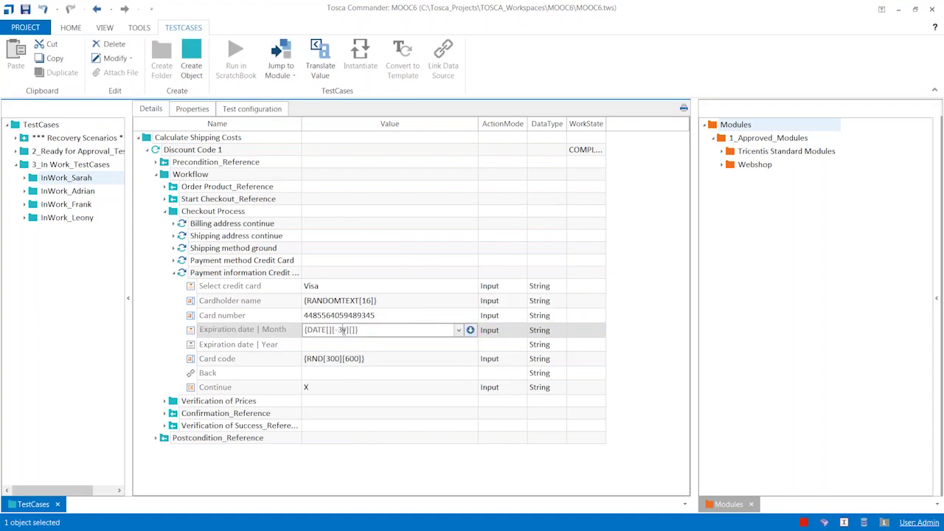
drag(343, 330, 334, 330)
key(BackSpace)
text(MM)
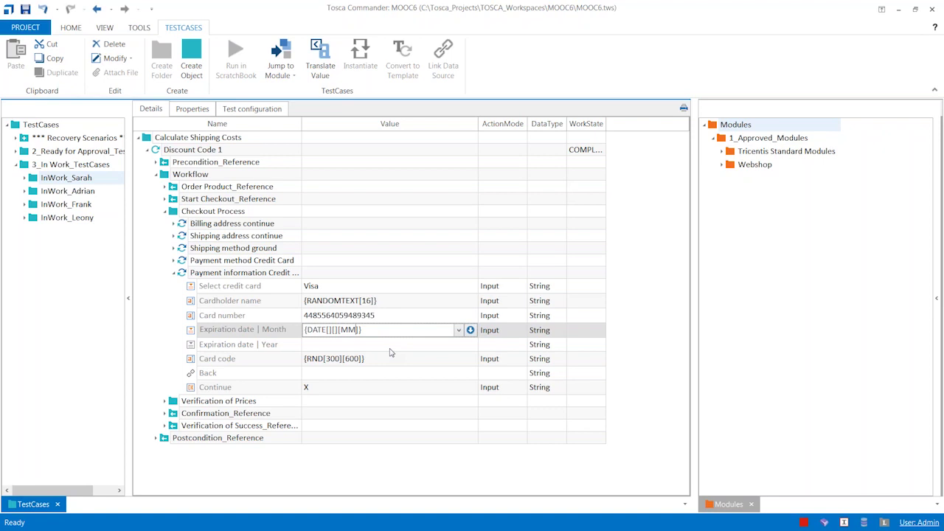
click(298, 336)
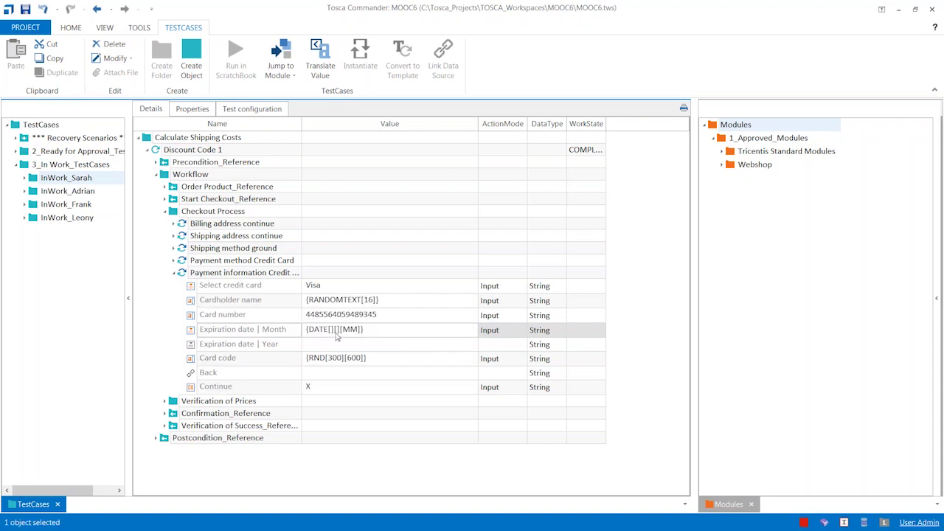
- Translate the {DATE[][][MM]} expression to check the month it generates, and close the result
right_click(336, 337)
click(358, 378)
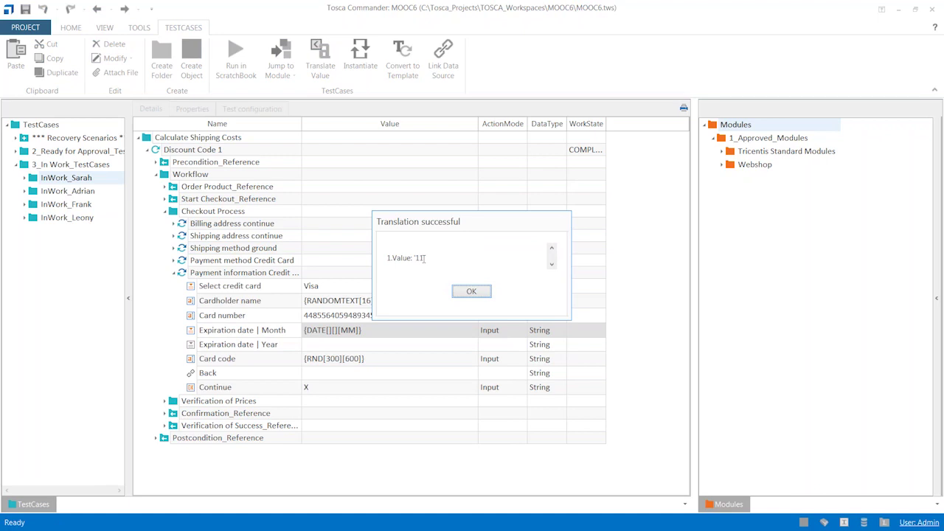
click(475, 291)
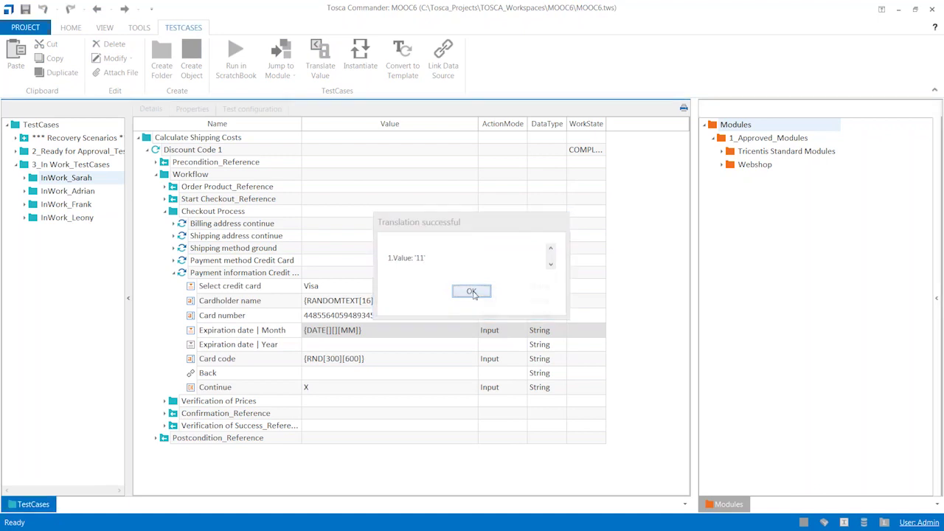
- Insert the offset +3 into the Expiration date | Month expression, making it {DATE[][+3][MM]}
click(369, 335)
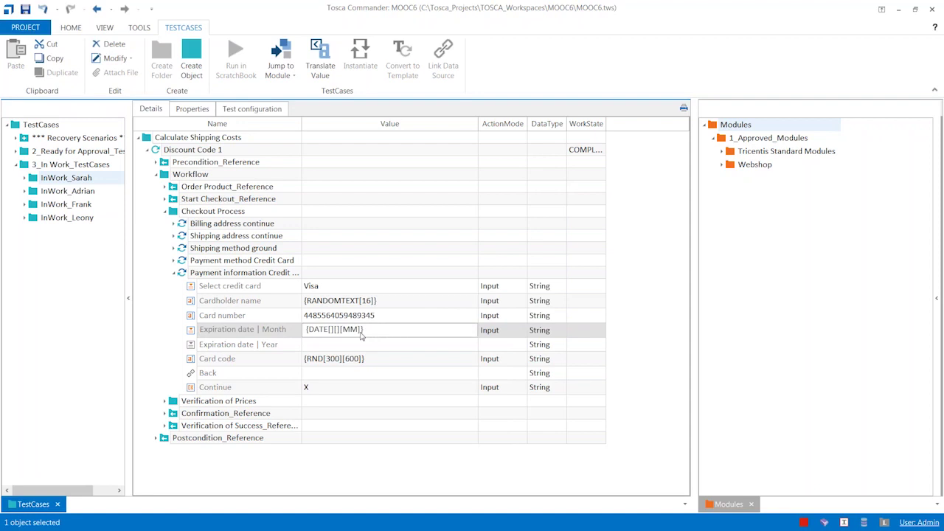
click(339, 332)
key(End)
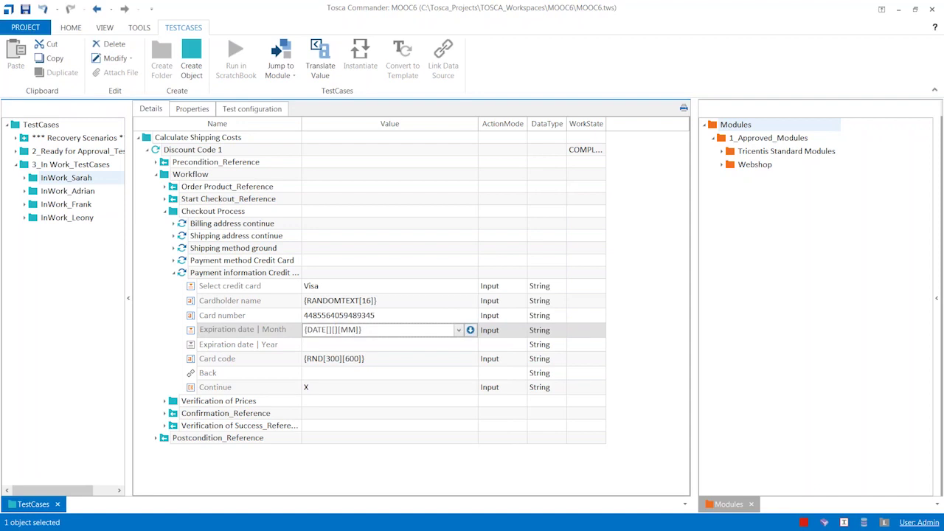
text(+)
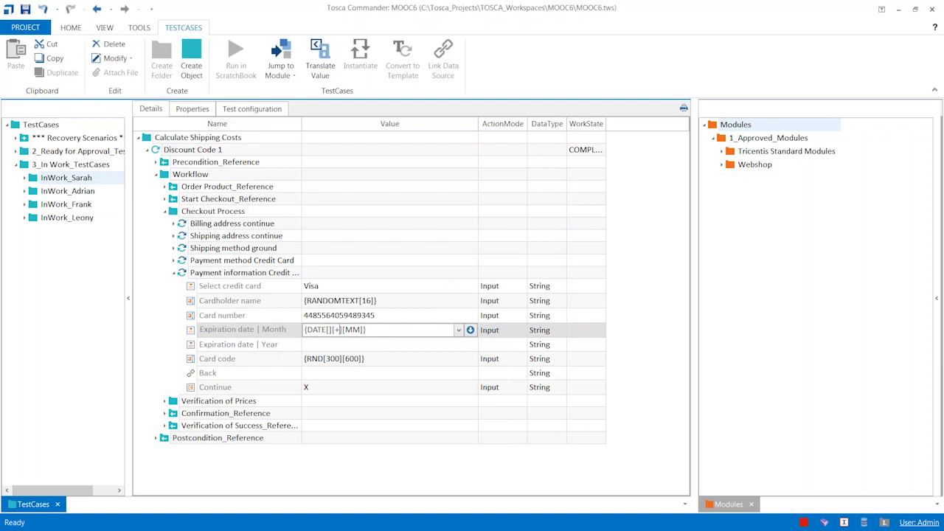
text(3)
key(Return)
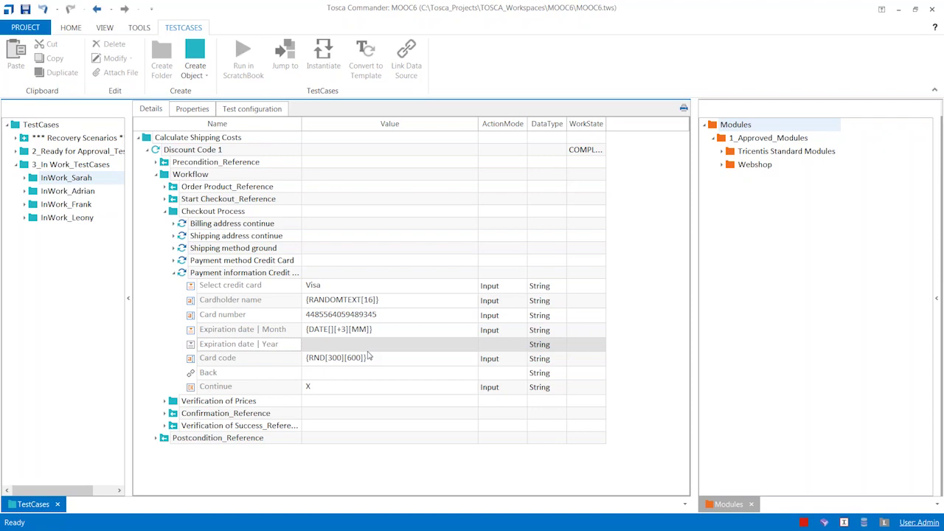
- Fill the Expiration date | Year value with the expression {DATE[][+1y][yyyy]}
click(368, 345)
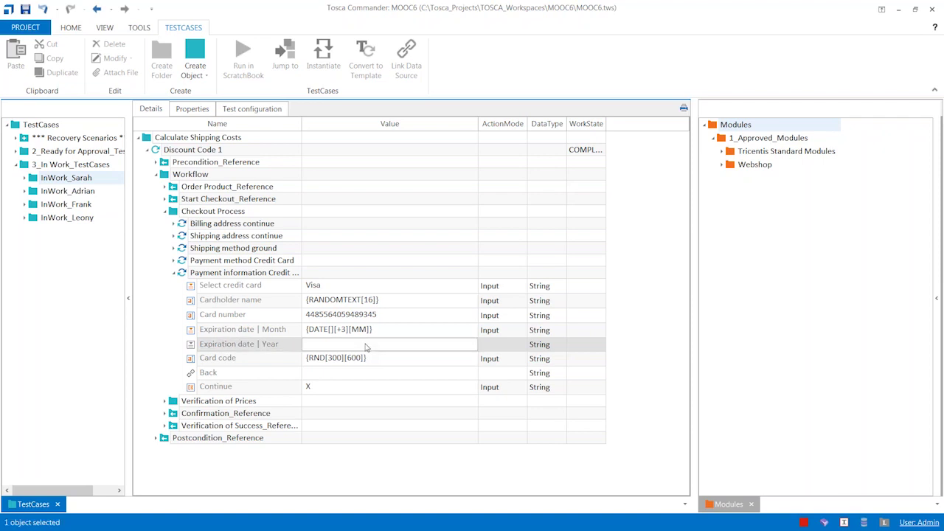
click(368, 344)
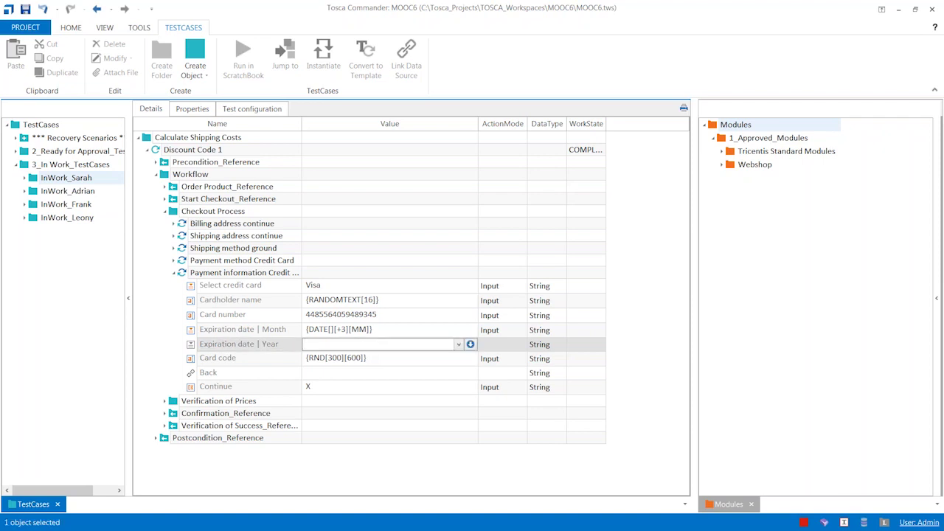
text({D)
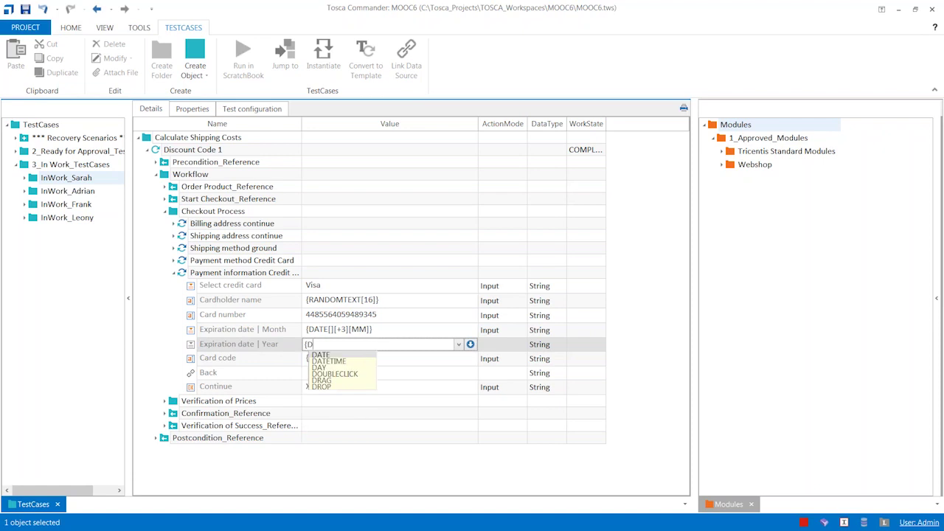
key(Return)
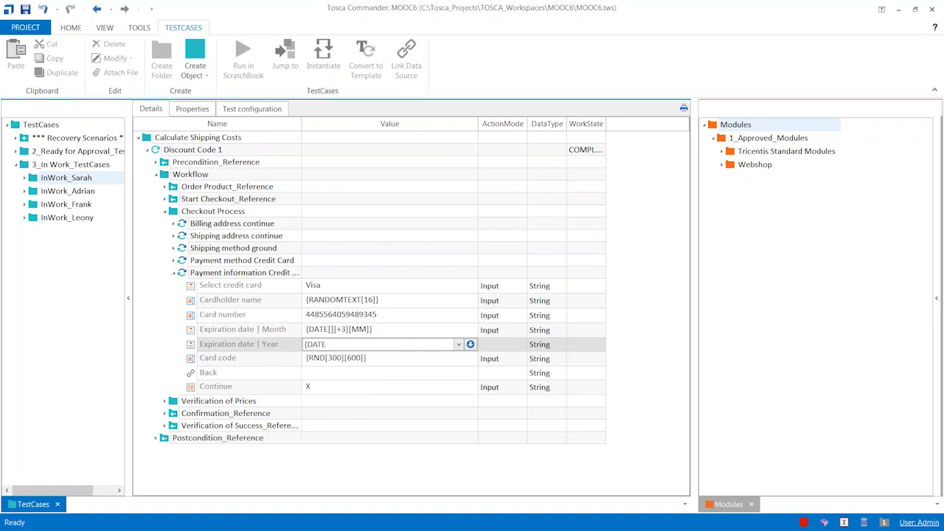
text([)
text(])
text([)
text(3)
text(+)
text(1y)
text(])
text([yyy)
text(y]})
key(shift+Right)
key(shift+Right)
key(shift+Right)
key(shift+Right)
click(337, 344)
double_click(336, 344)
click(333, 344)
- Add the month unit to the Expiration date | Month offset, making the expression {DATE[][+3M][MM]}
click(346, 333)
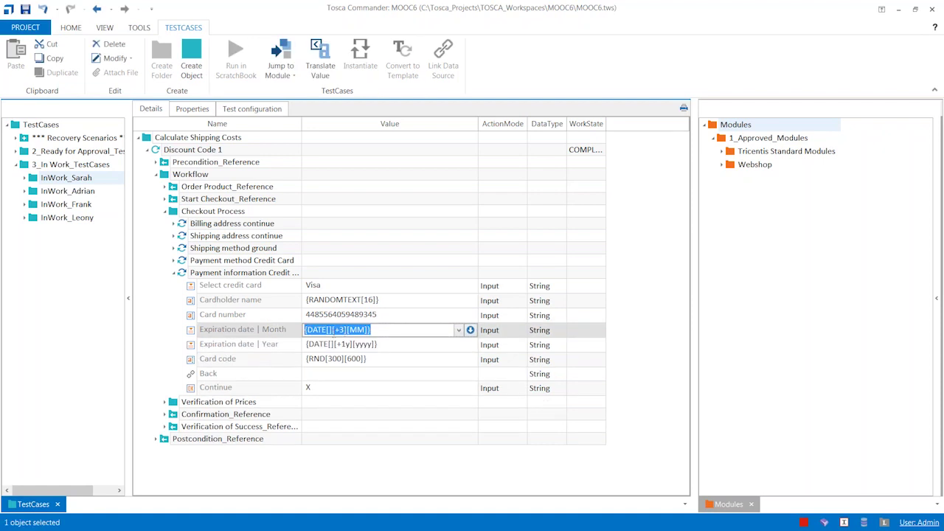
click(344, 330)
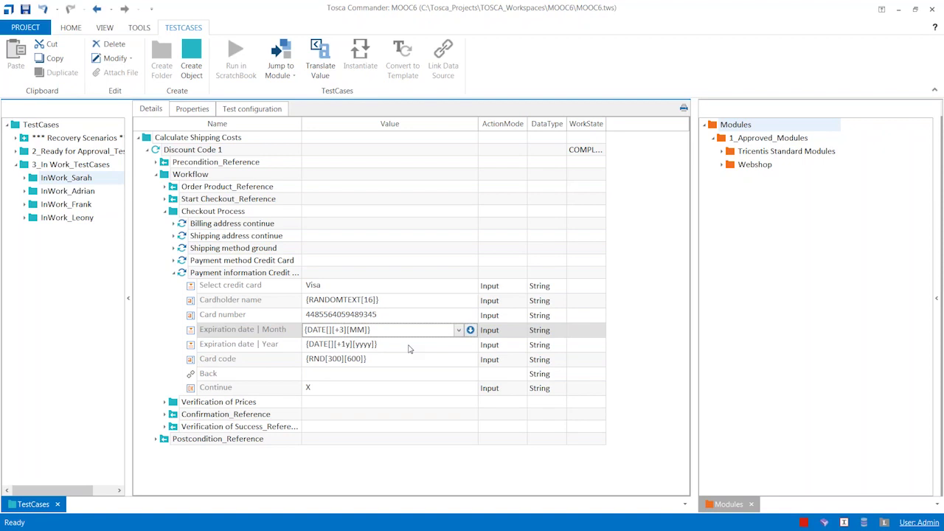
text(M)
click(373, 346)
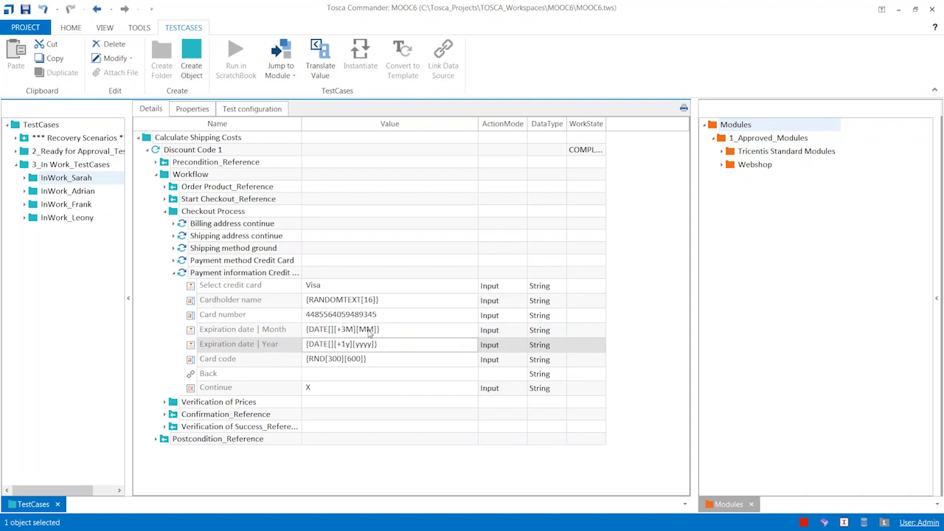
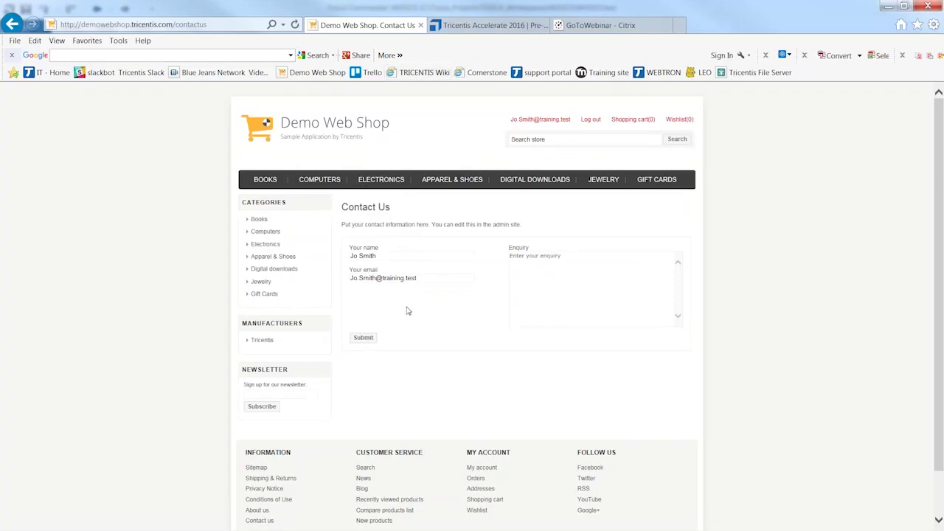
- Examine the prefilled name field and the enquiry field on the Demo Web Shop's Contact Us page
click(387, 255)
drag(389, 256, 346, 268)
drag(381, 257, 355, 259)
click(567, 259)
drag(424, 255, 350, 257)
click(391, 256)
drag(402, 258, 341, 266)
click(542, 264)
- Switch to Tosca Commander and inspect the empty name and enquiry values in the Buffer test case's Contact us step
key(alt+Tab)
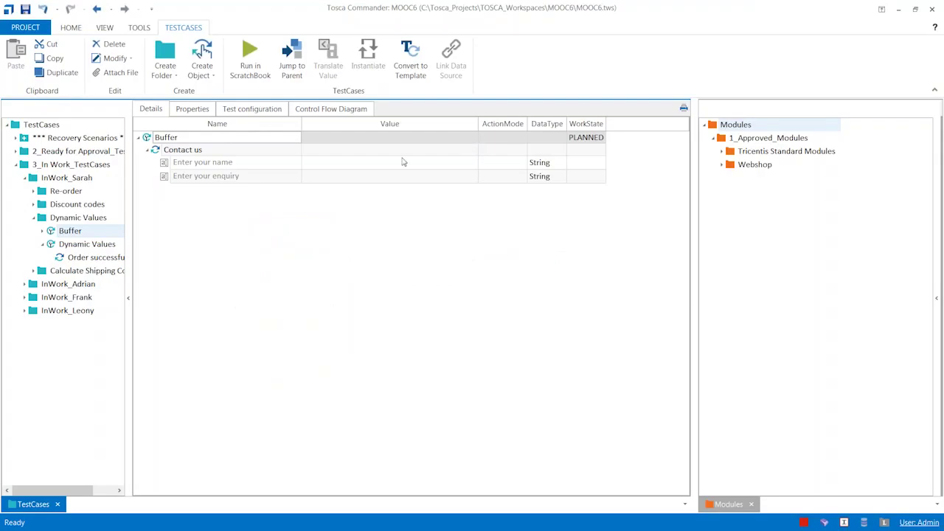
click(371, 176)
click(364, 162)
click(361, 162)
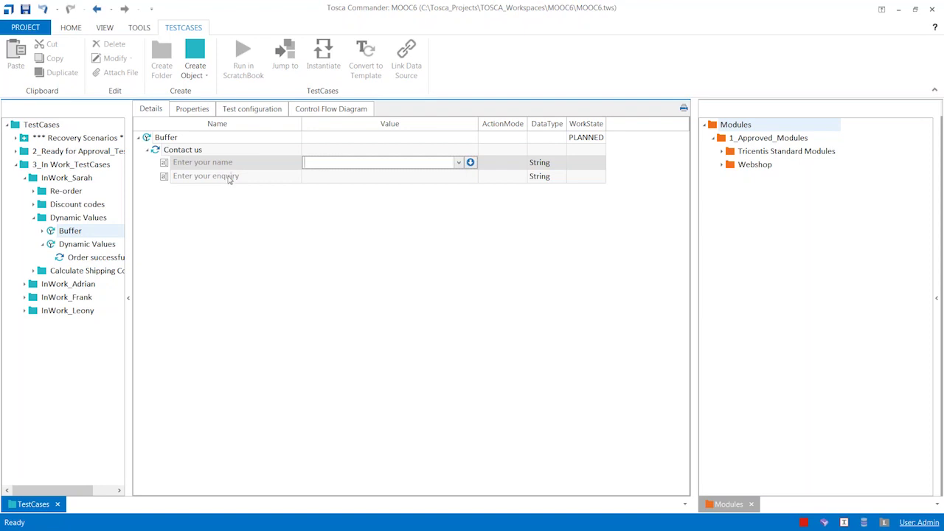
click(231, 177)
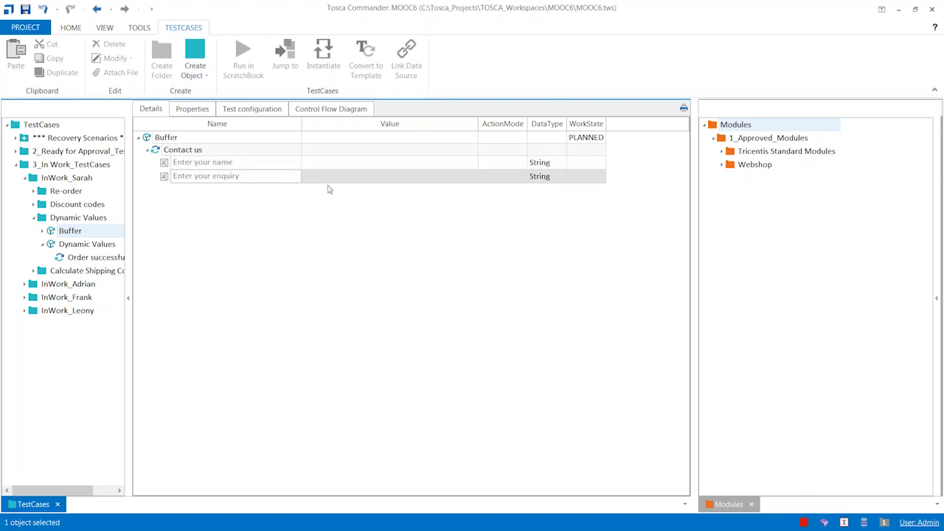
click(327, 180)
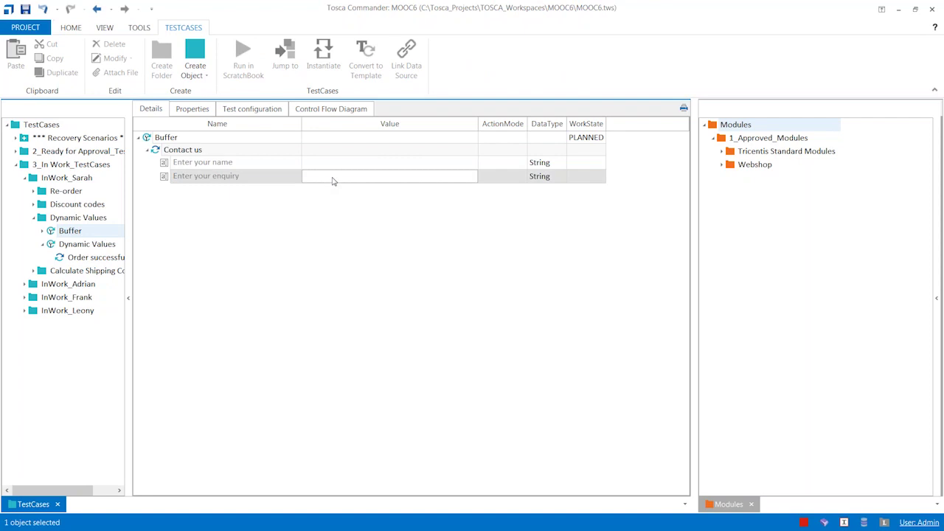
- Set the ActionMode of the Enter your name field in the Contact us step to Buffer
click(498, 167)
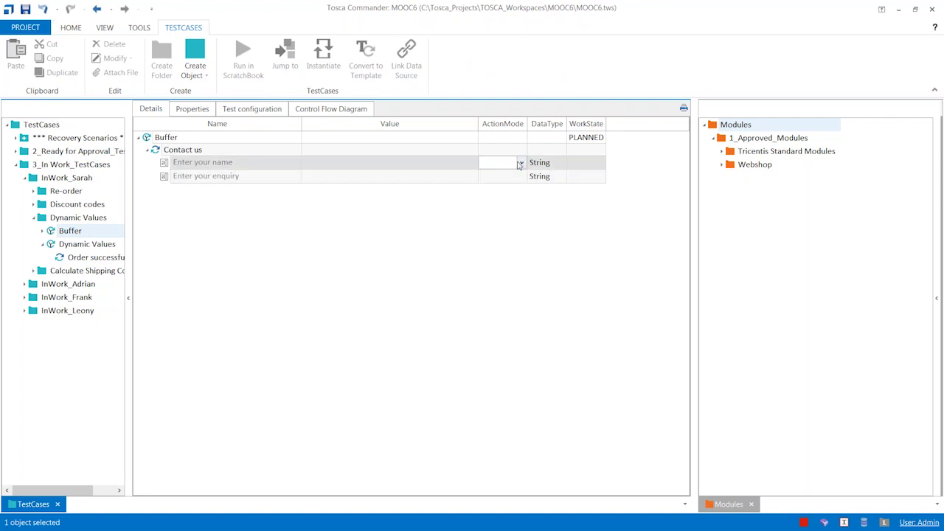
click(519, 165)
click(493, 199)
click(507, 167)
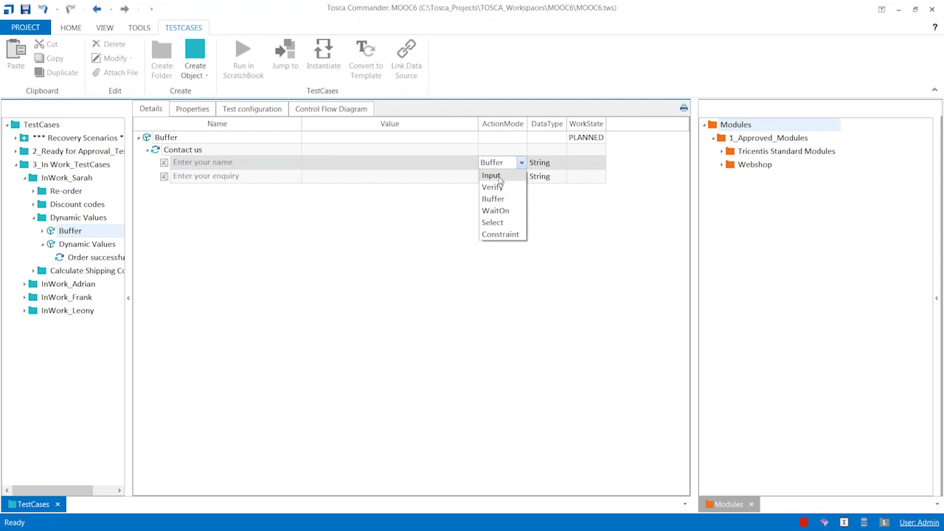
click(504, 199)
- Enter MyName as the buffer name in the Enter your name value
click(452, 164)
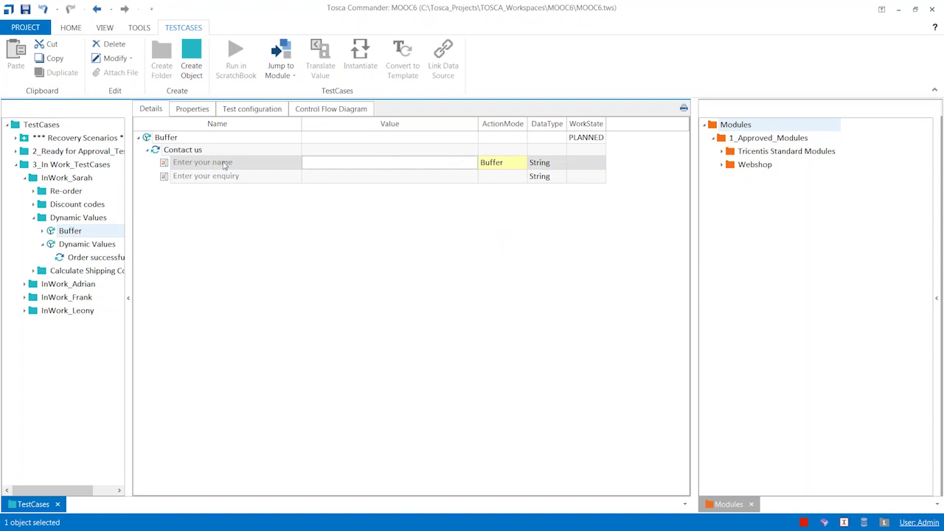
click(317, 165)
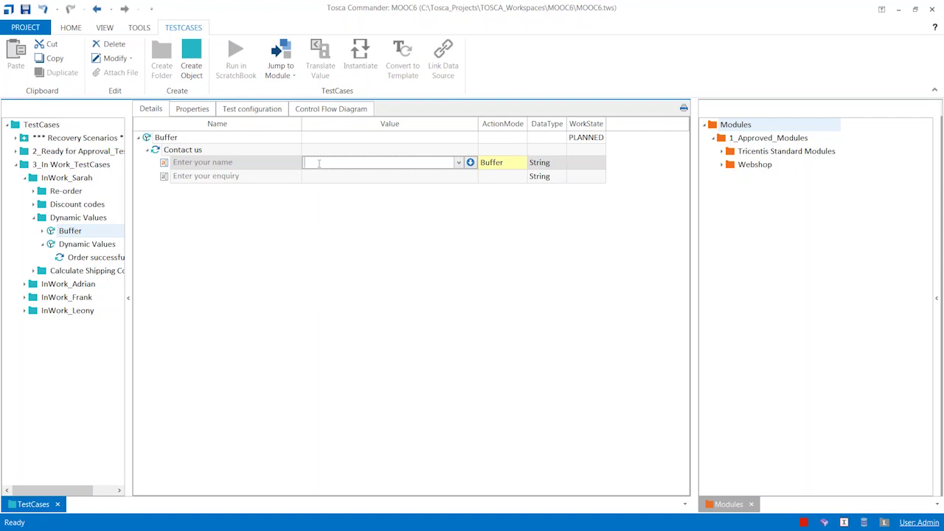
text(MyName)
click(313, 181)
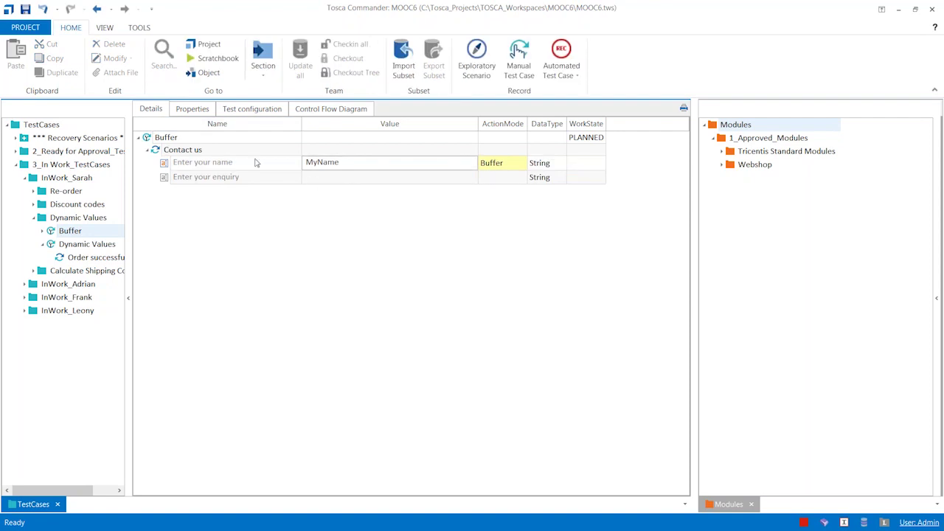
- Run the Contact us test step in the ScratchBook and read the full log info of the name field
right_click(183, 154)
click(219, 221)
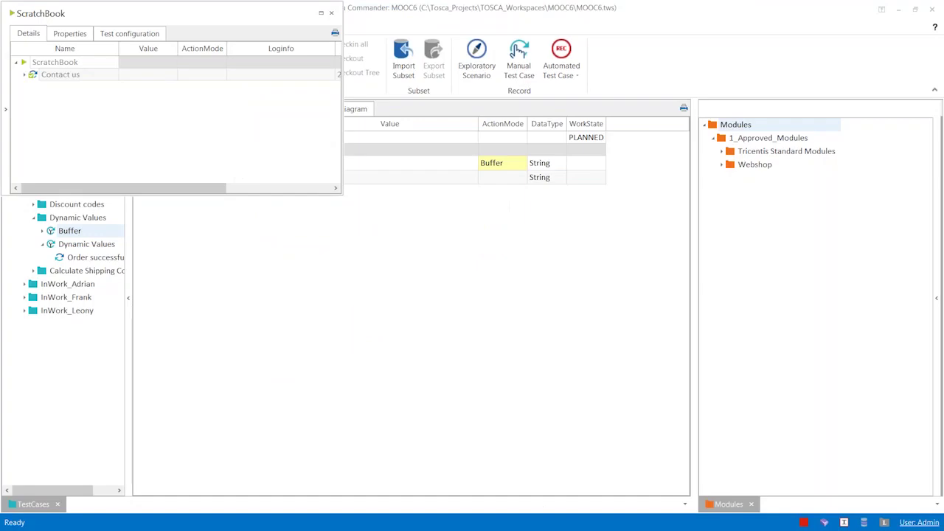
click(25, 74)
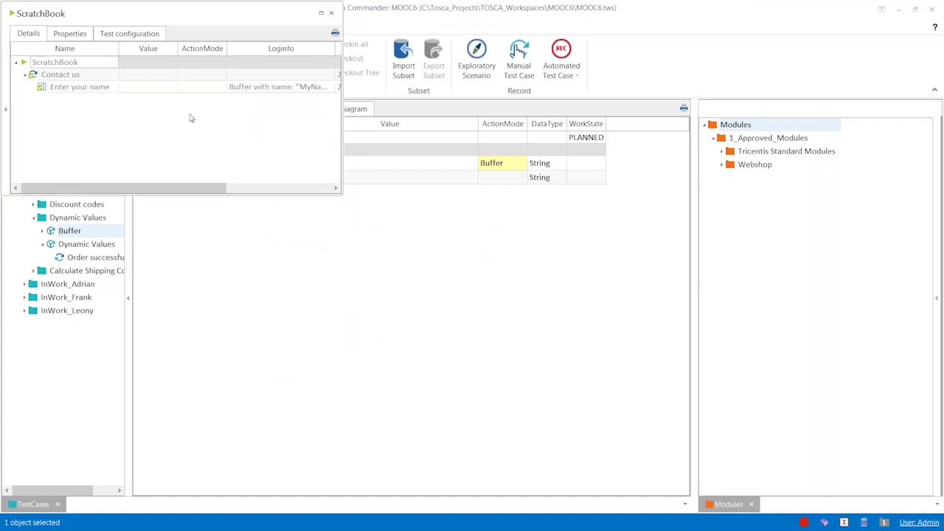
click(312, 89)
click(329, 87)
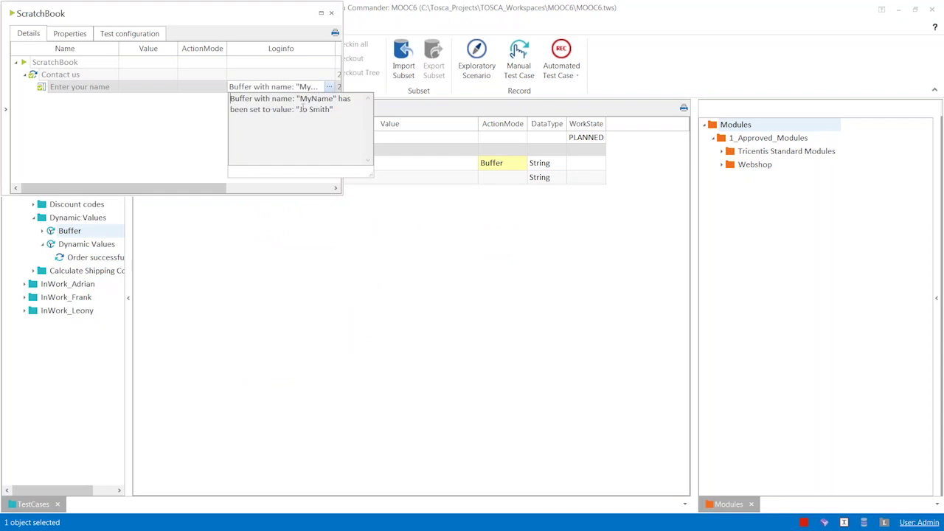
drag(302, 109, 294, 109)
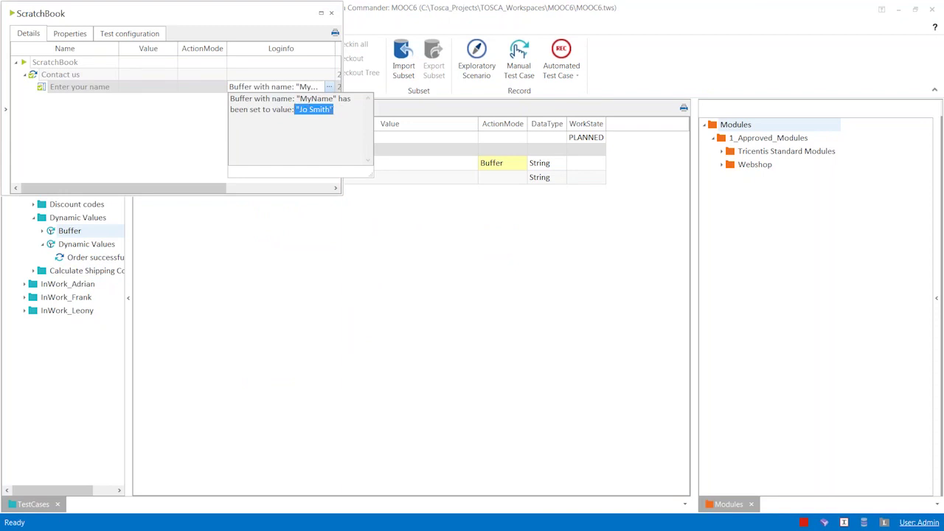
click(349, 111)
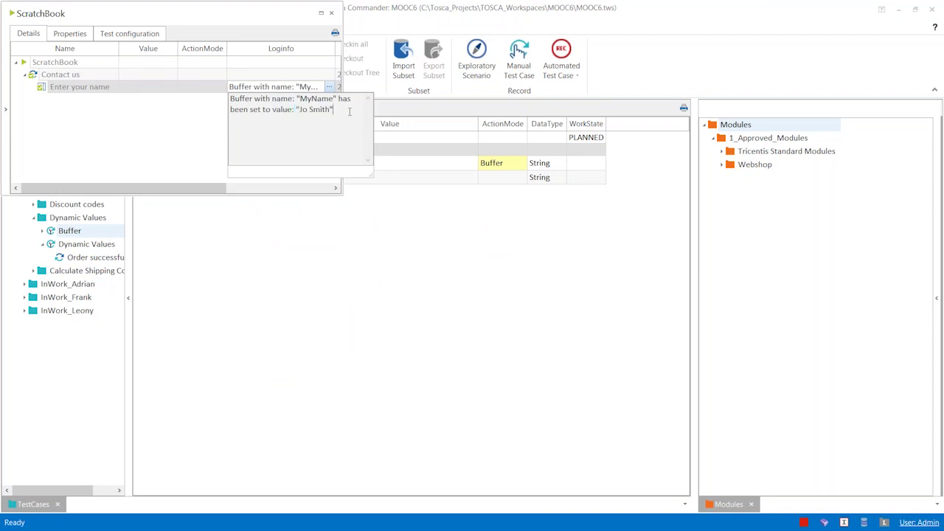
click(331, 13)
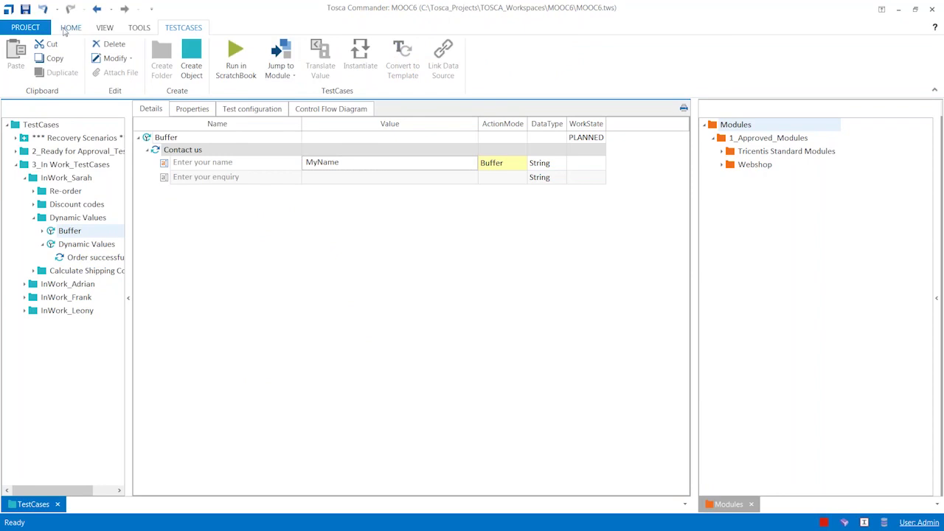
- Examine the stored buffers in the Engine section of the Tosca Settings
click(33, 32)
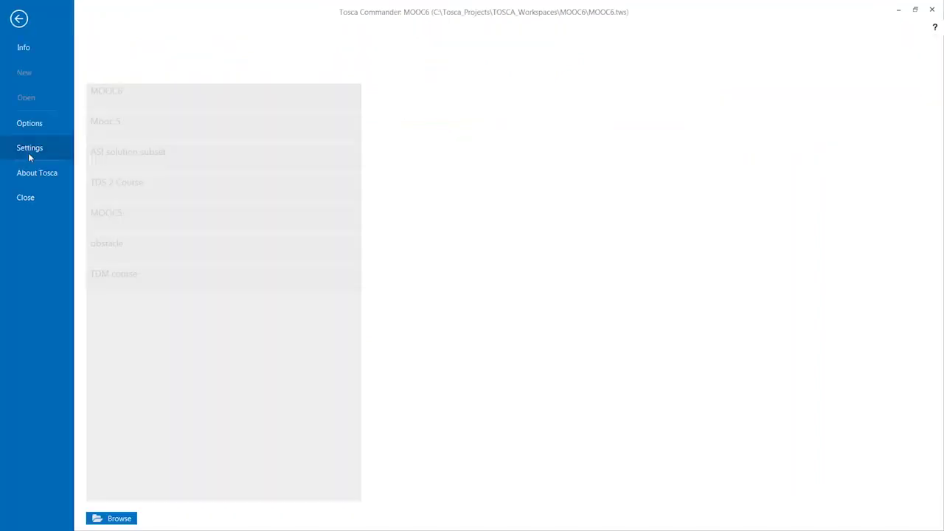
click(31, 147)
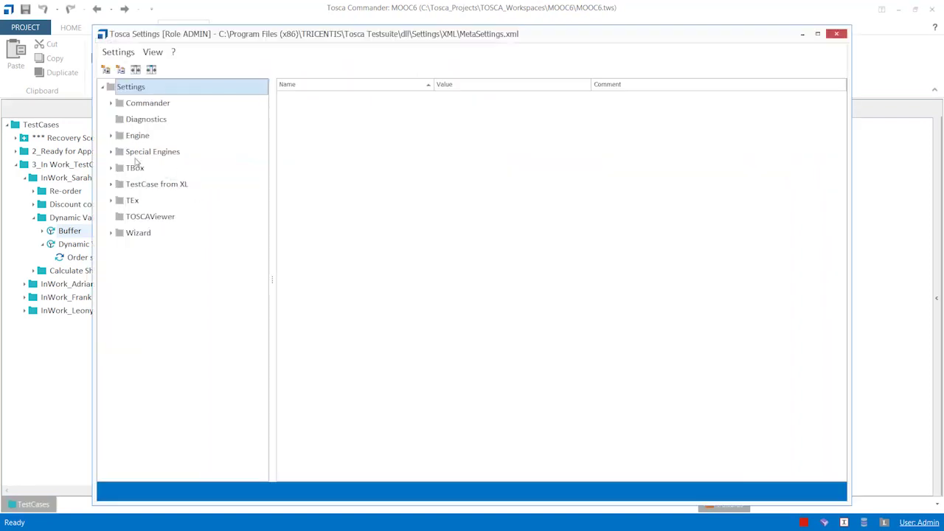
click(137, 136)
scroll(391, 193, up, 10)
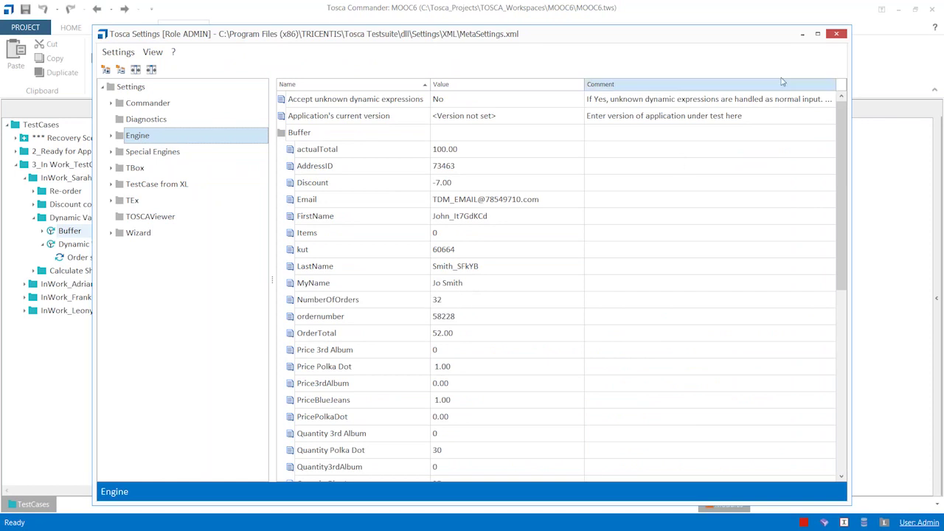
click(834, 37)
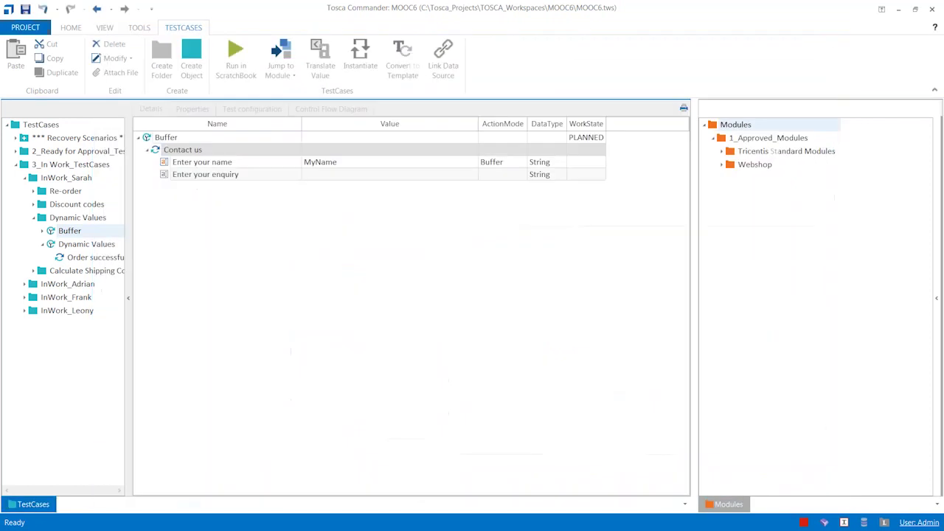
- Fill the Enter your enquiry value with the buffer expression {B[MyName]}
click(372, 177)
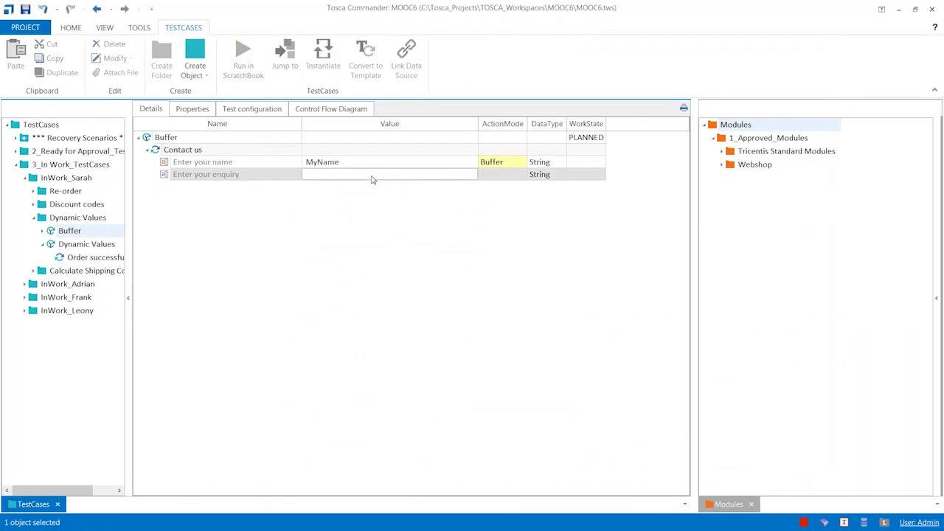
click(357, 177)
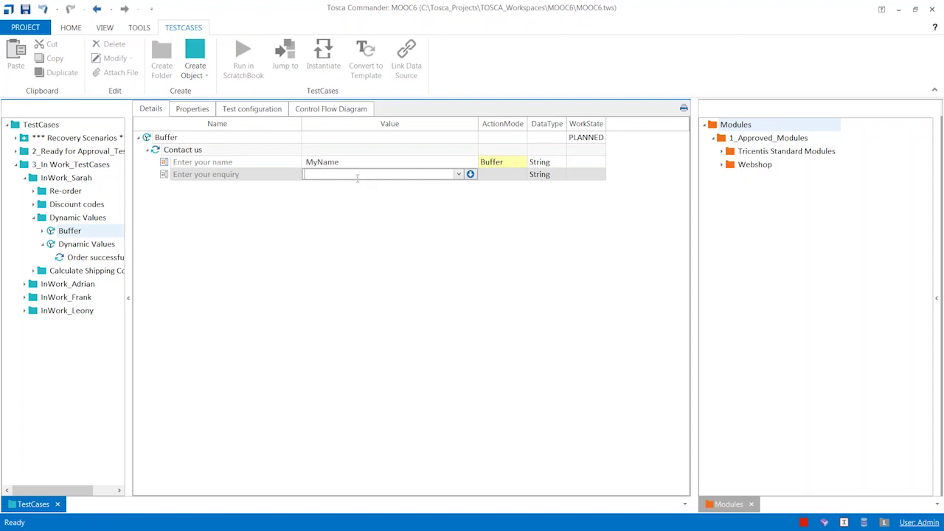
text({Click)
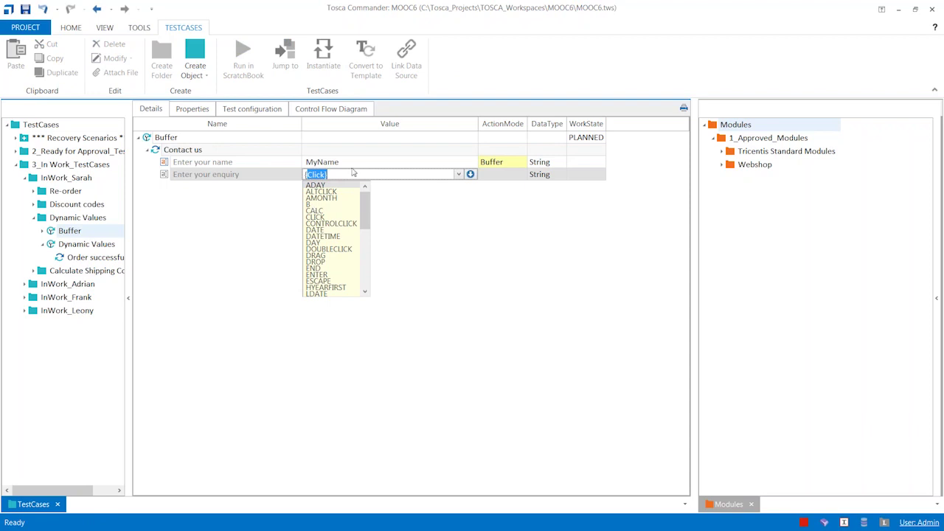
text({B)
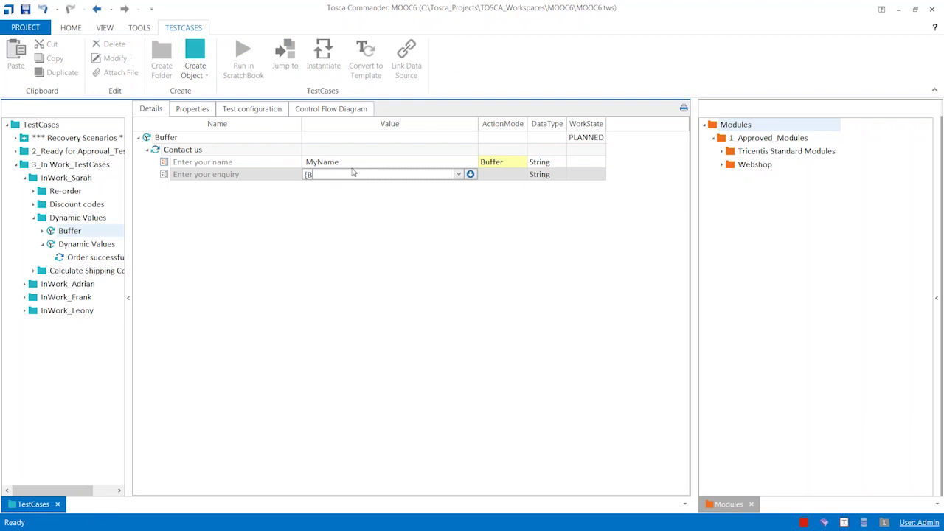
text([)
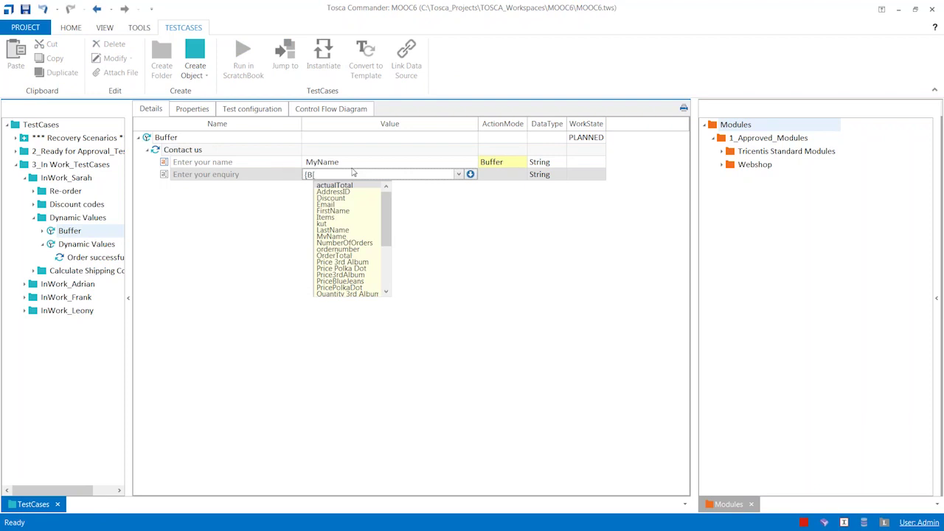
text(My)
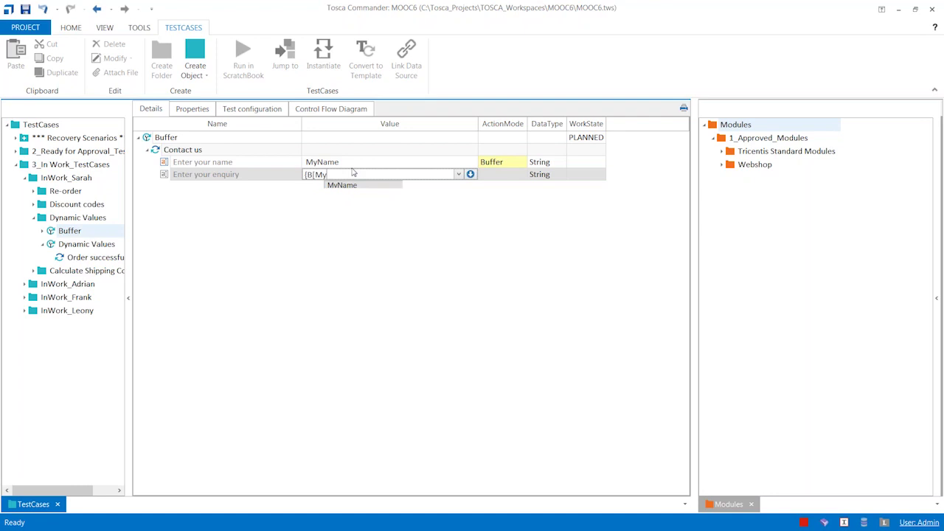
text(Name]})
click(343, 218)
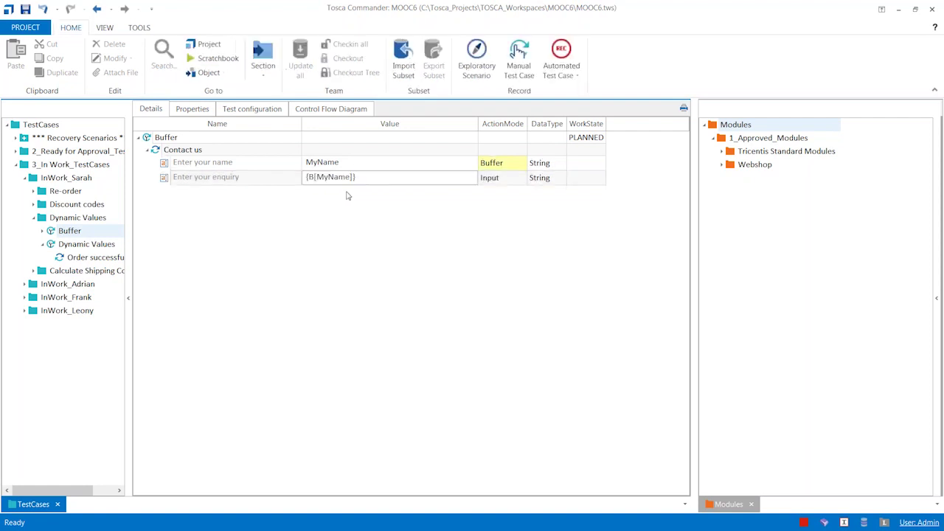
- Review the enquiry field's ActionMode options and its buffer expression in the Contact us step
click(516, 184)
click(516, 184)
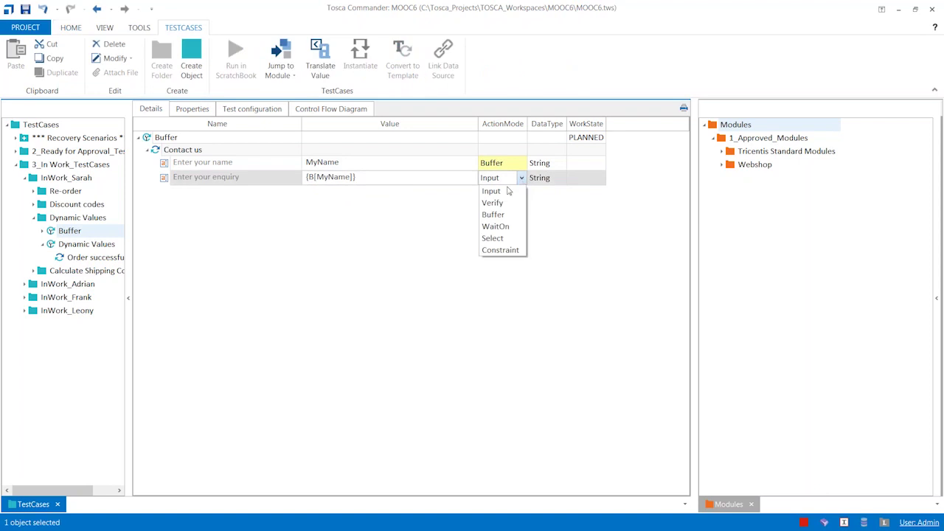
click(504, 192)
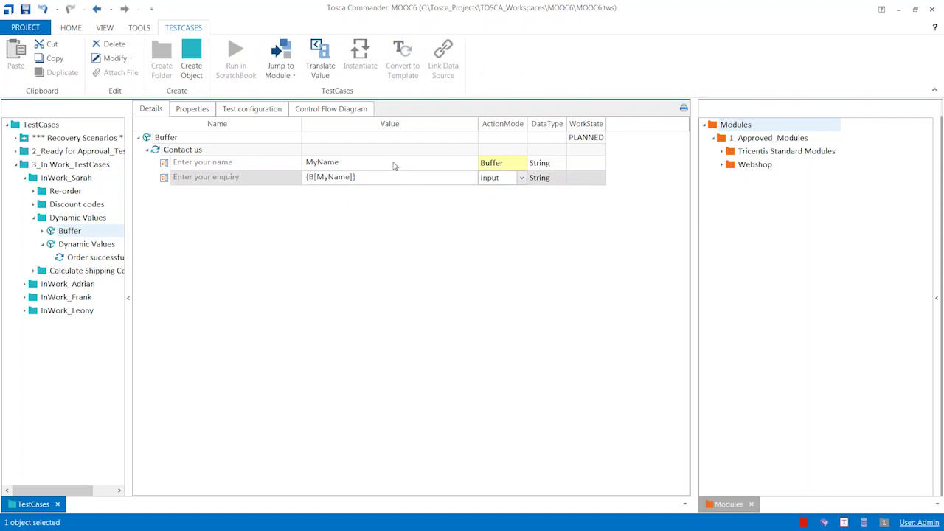
click(331, 181)
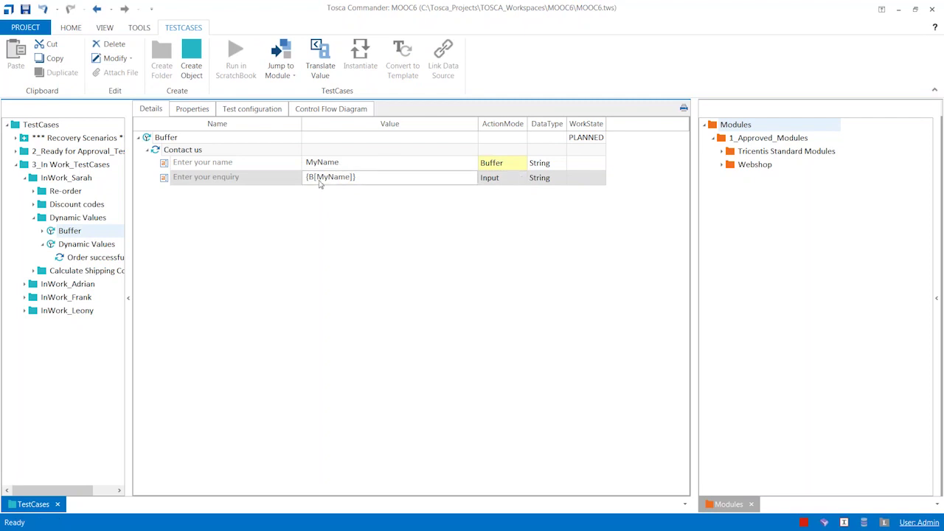
click(331, 180)
click(355, 178)
drag(355, 177, 303, 178)
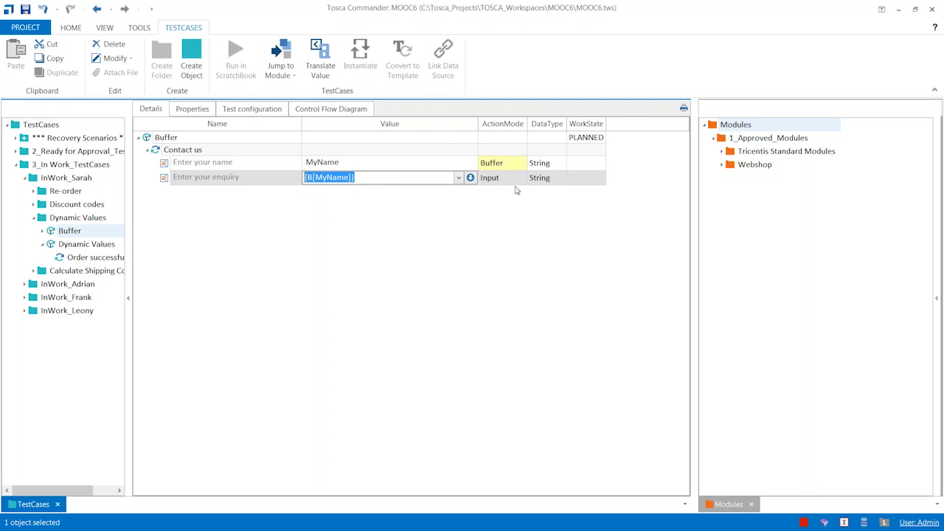
click(231, 199)
- Run the Contact us step in the ScratchBook and compare the name and enquiry fields on the web shop's Contact Us page
right_click(173, 151)
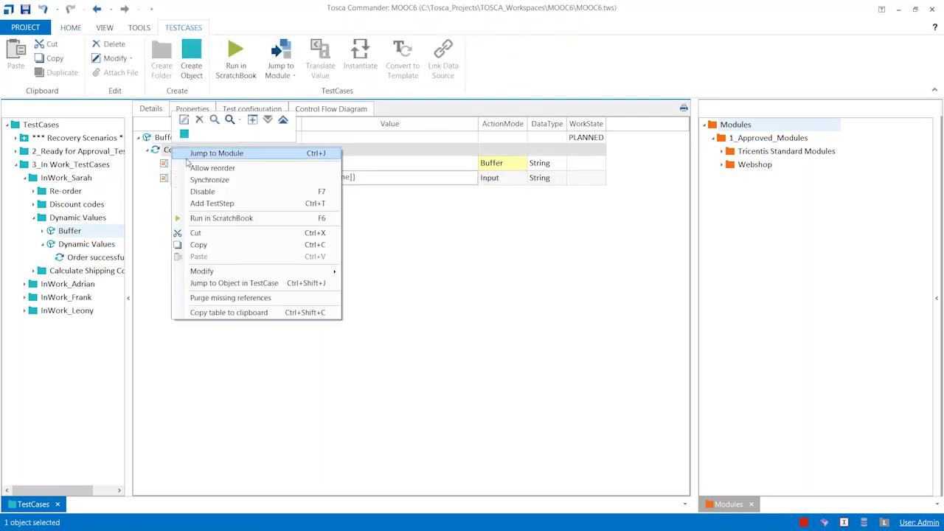
click(228, 219)
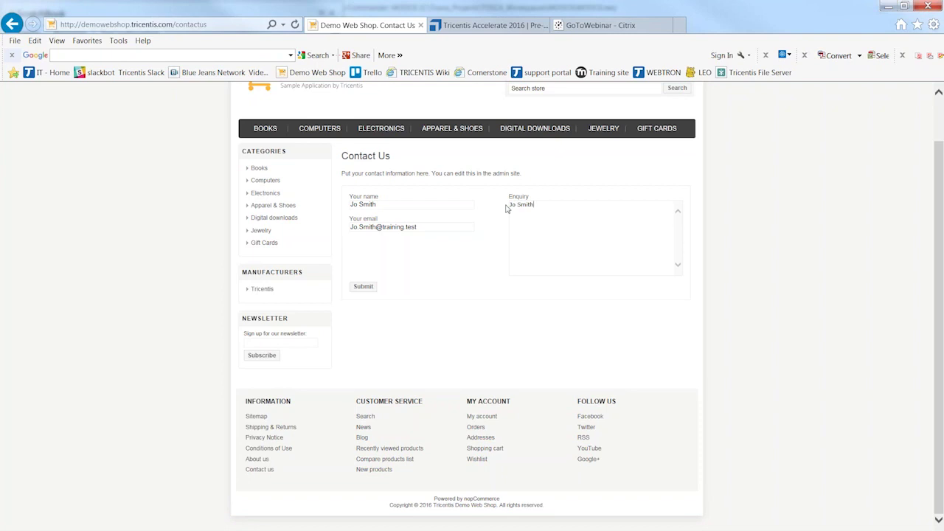
click(368, 206)
key(ctrl+a)
key(ctrl+c)
click(523, 209)
key(ctrl+a)
- Switch back to Tosca Commander and inspect the ScratchBook results of the Contact us step
key(alt+Tab)
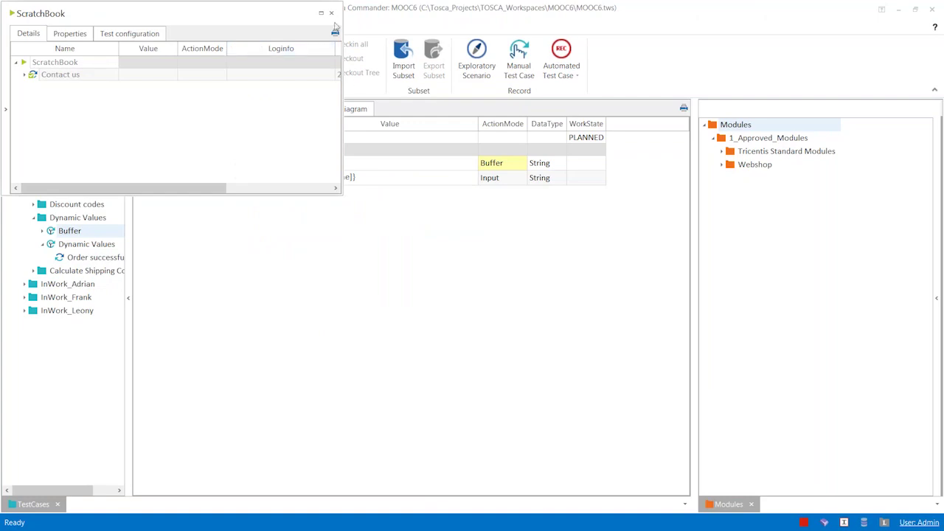
click(24, 75)
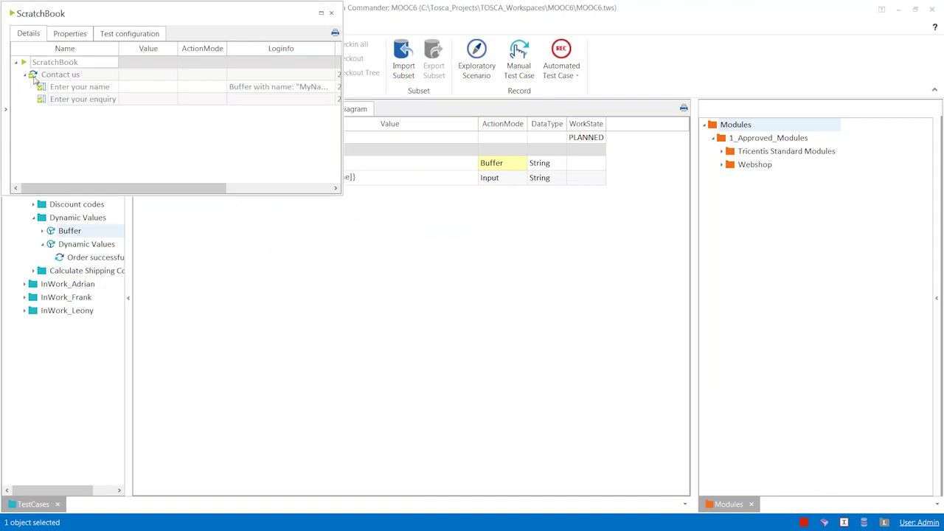
click(331, 14)
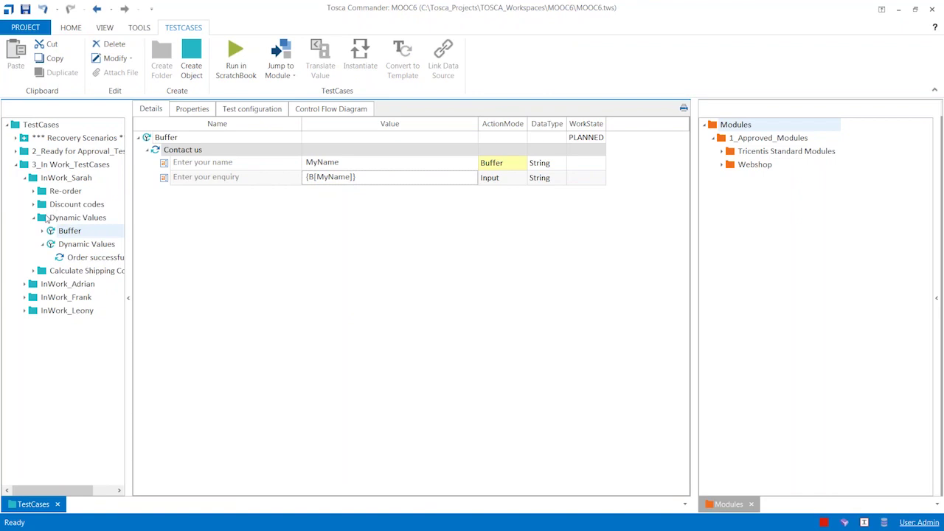
- Open the Discount Code 1 test case and inspect the Total expression under Verification of Prices
click(44, 205)
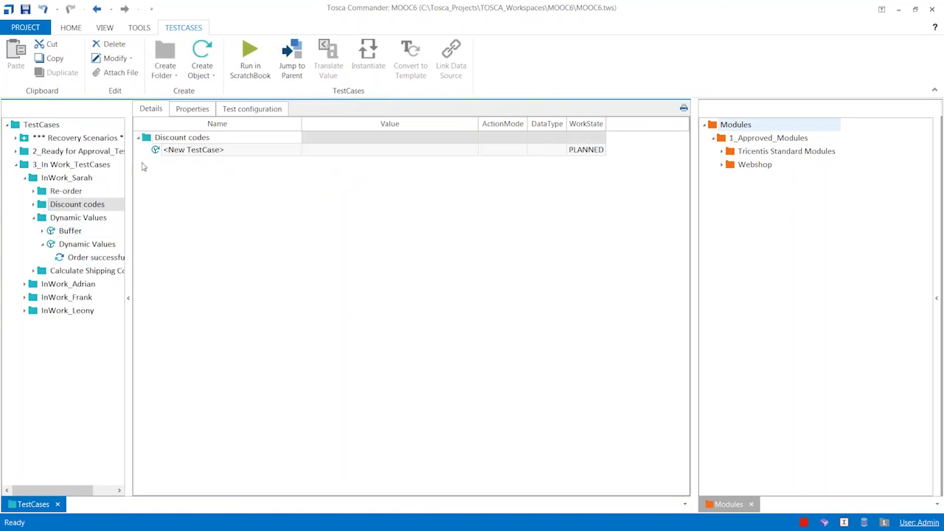
click(33, 191)
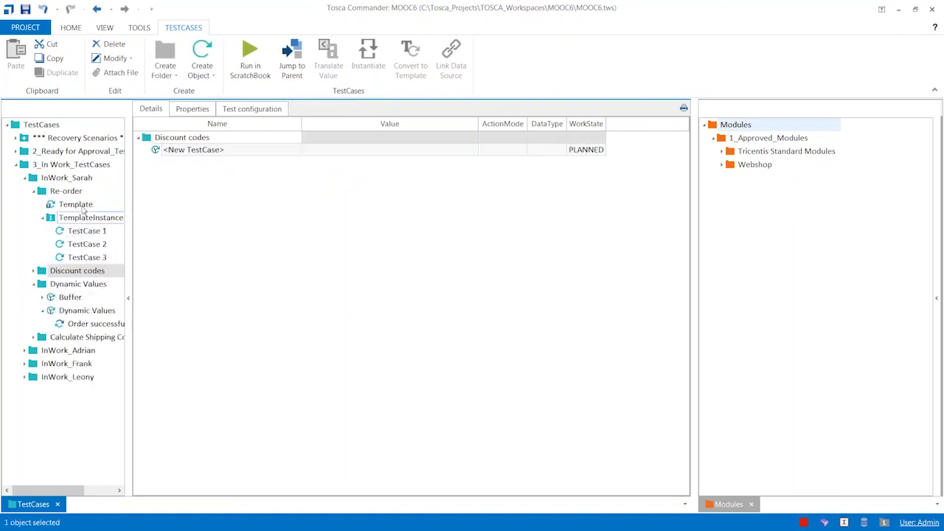
click(33, 337)
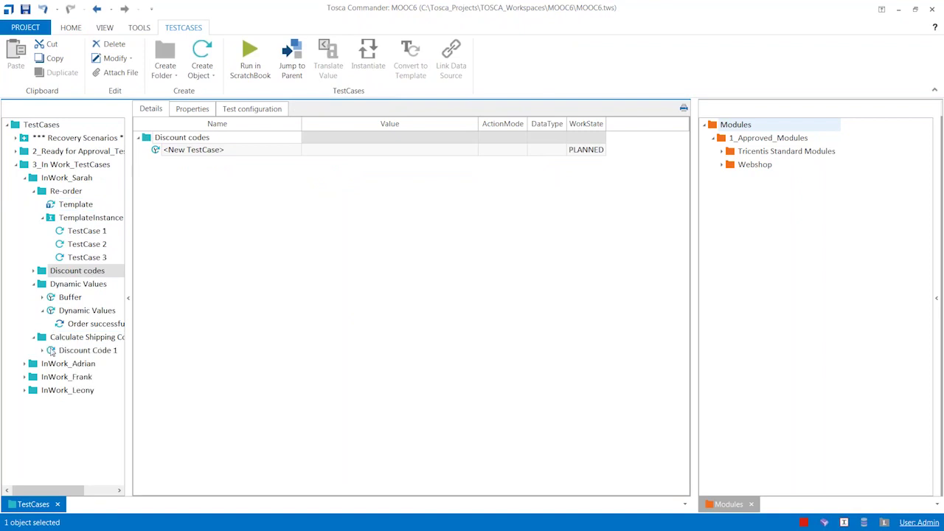
click(74, 351)
click(338, 375)
click(338, 374)
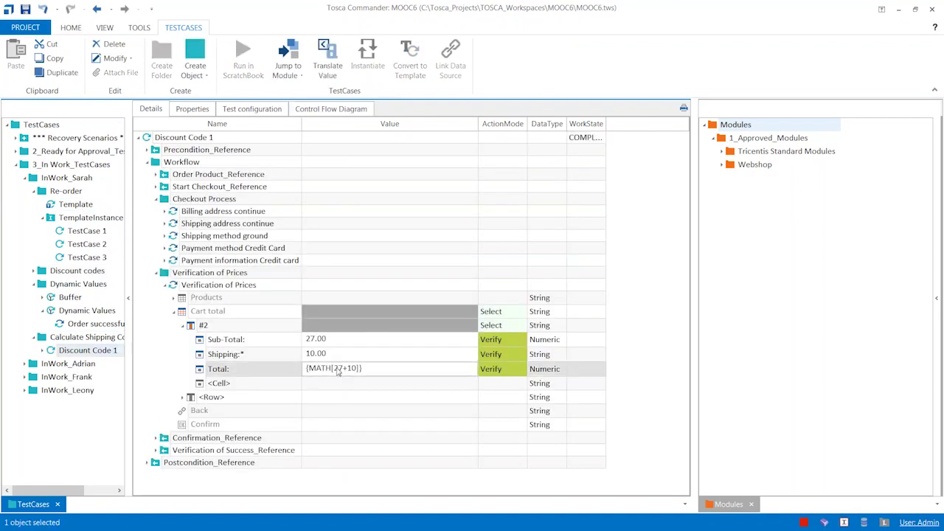
- Set the Sub-Total value under Verification of Prices to Subtotal and change its ActionMode to Buffer
click(332, 368)
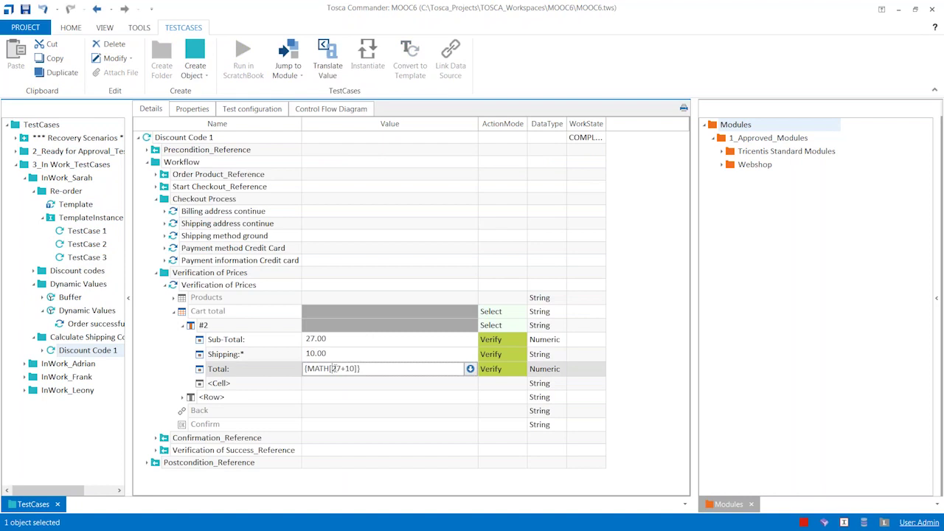
click(334, 343)
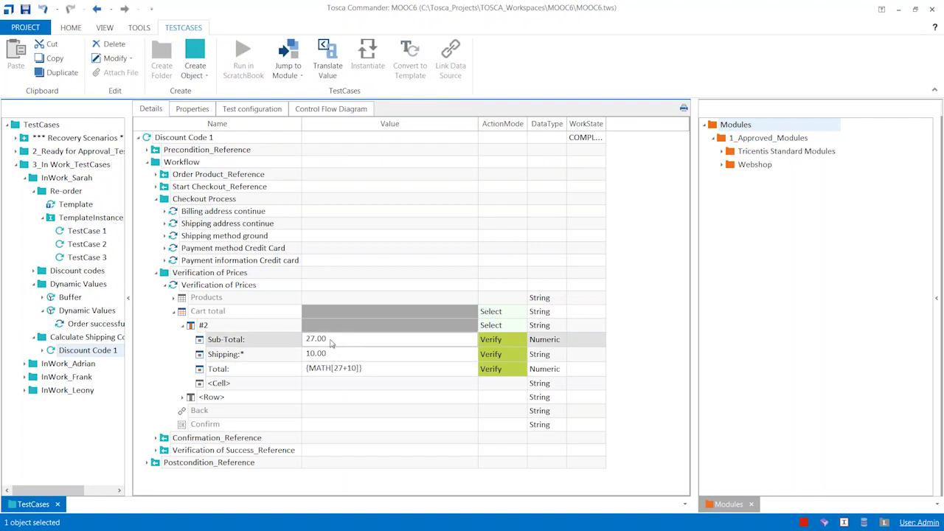
click(332, 342)
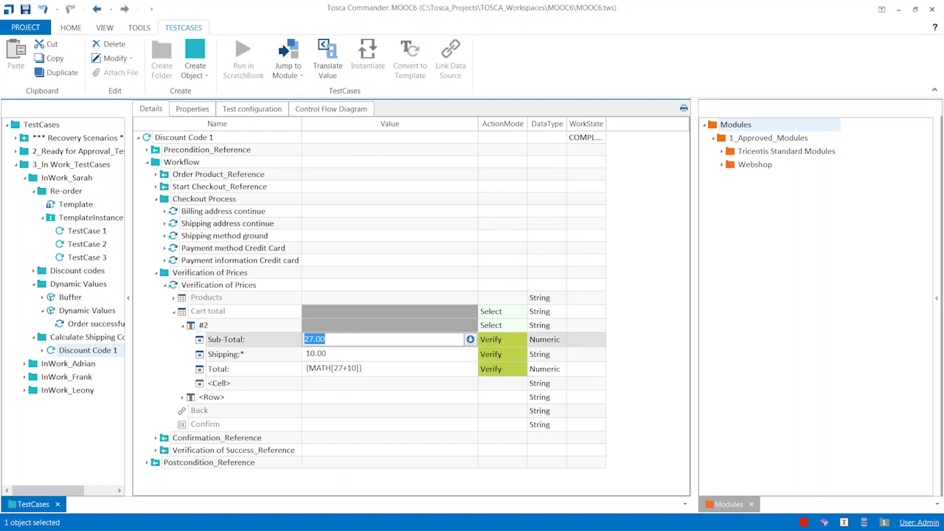
text(Subtotal)
click(522, 341)
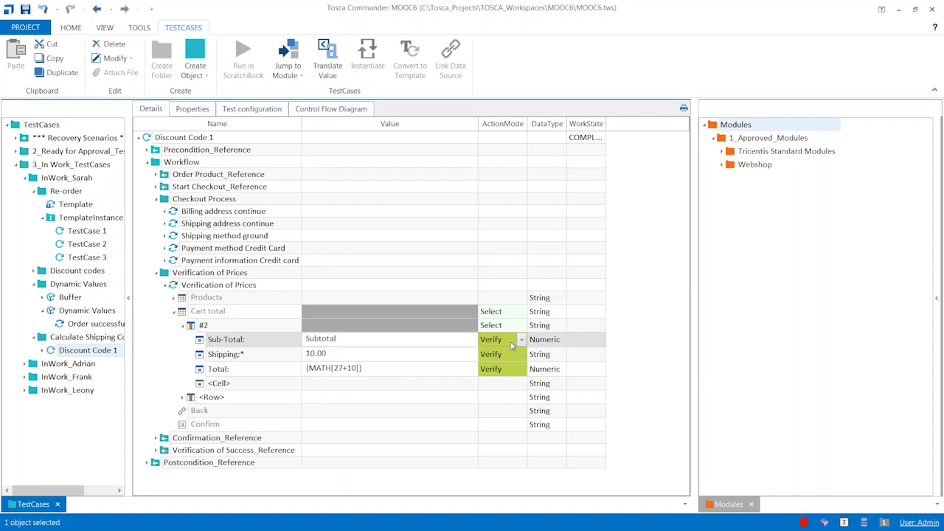
click(522, 341)
click(492, 379)
click(352, 346)
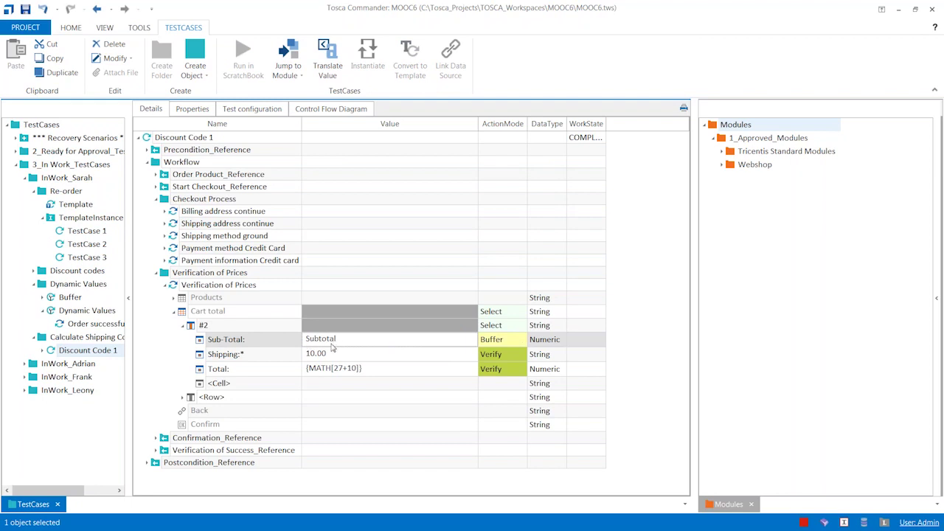
- Replace the fixed 27 in the Total expression with the buffer reference, giving {MATH[{B[Subtotal]}+10]}
click(335, 370)
click(336, 371)
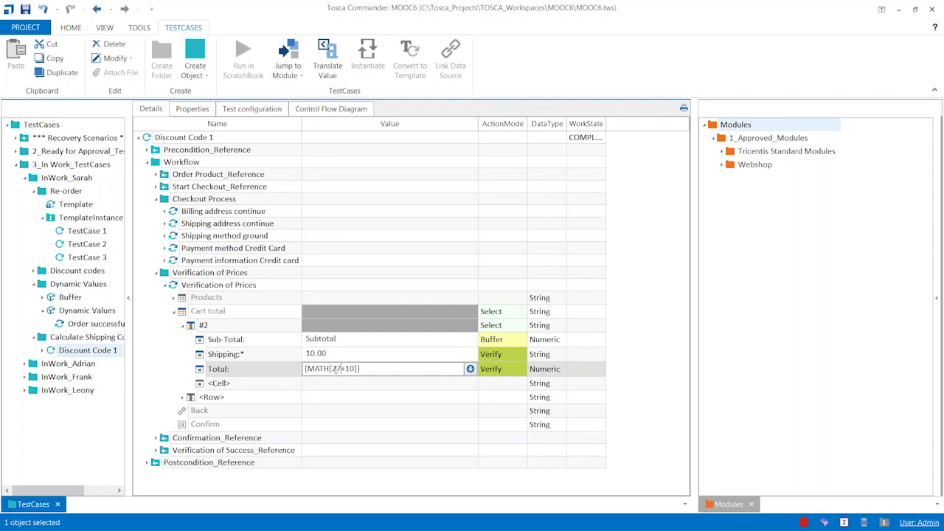
key(BackSpace)
key(BackSpace)
text({)
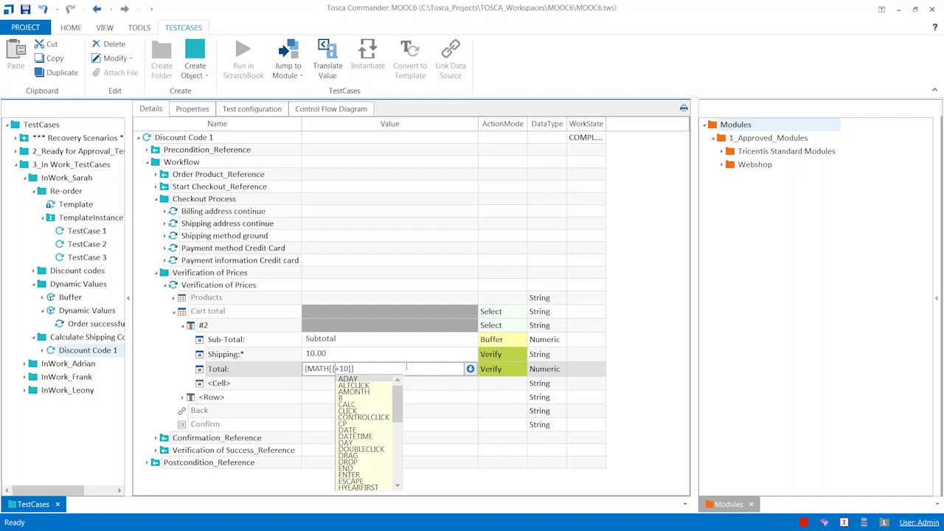
text(B)
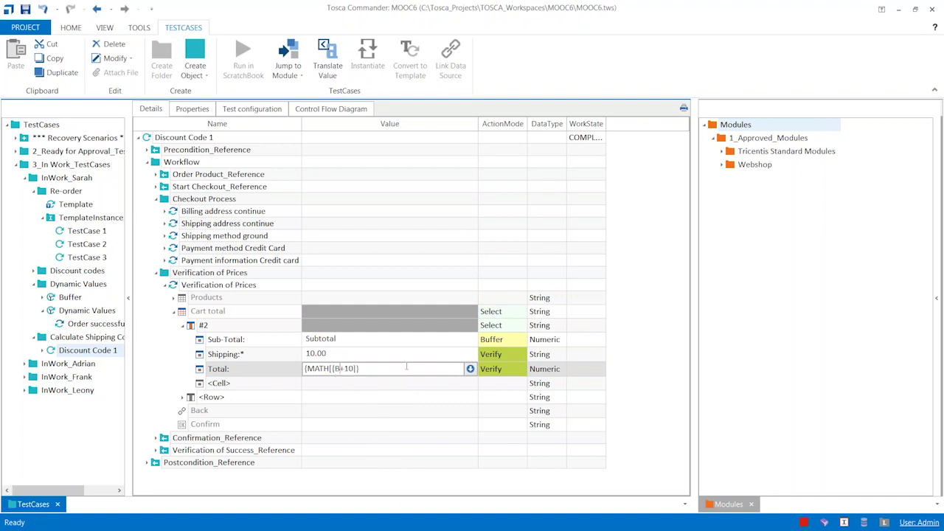
text([Subt)
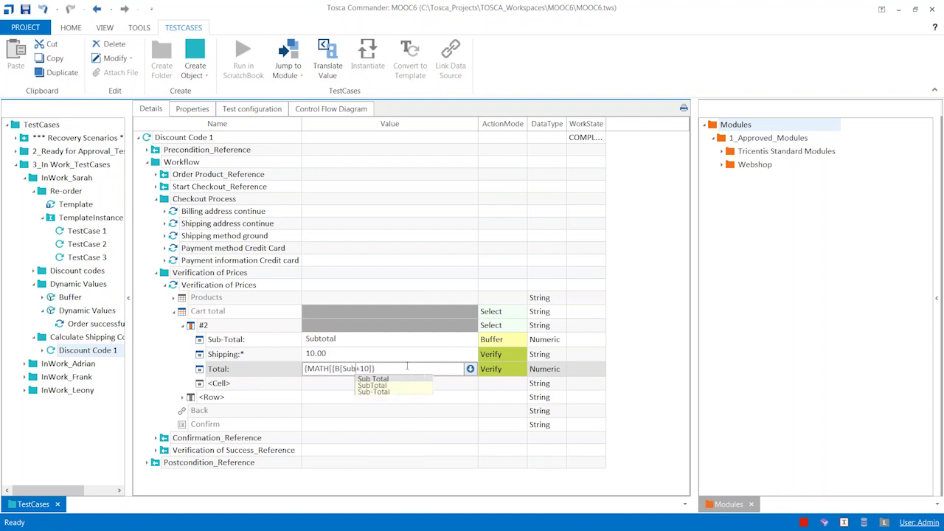
text(otal])
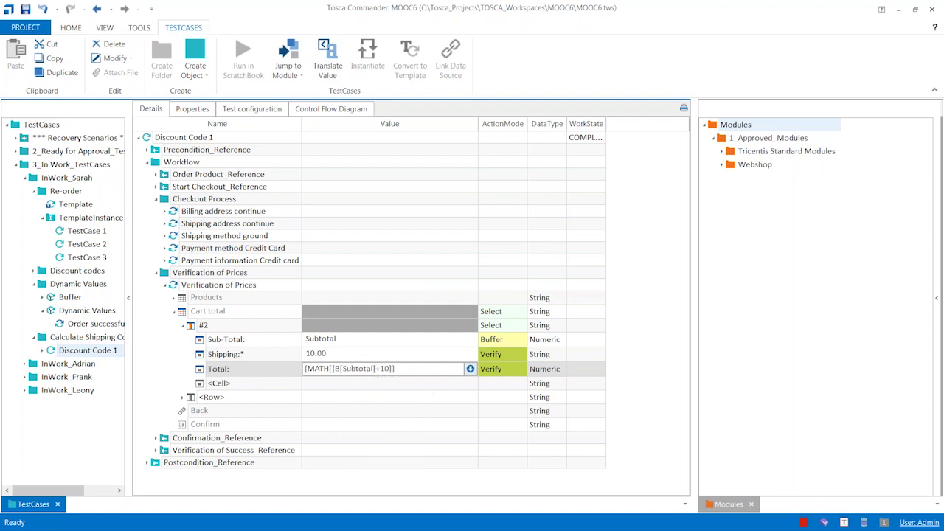
text(})
drag(391, 368, 423, 371)
click(337, 381)
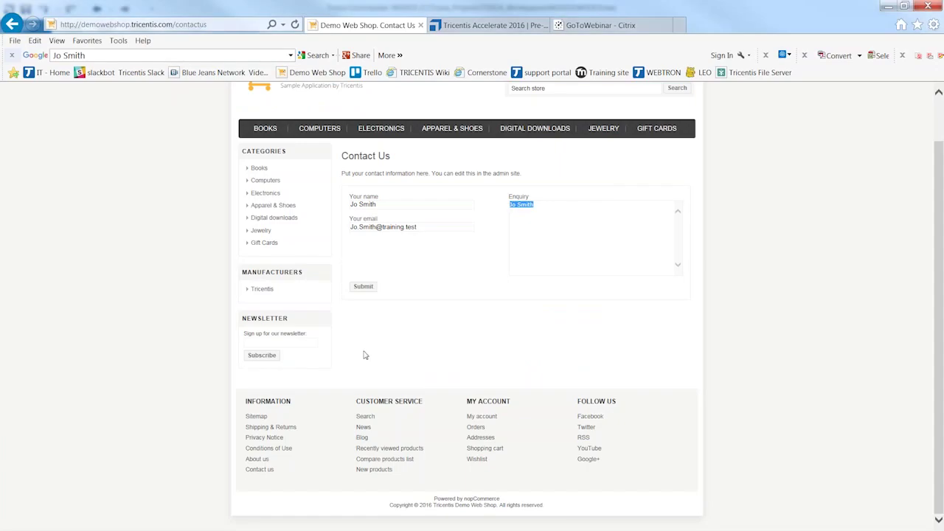
- Switch to the Demo Web Shop and add the 50's Rockabilly Polka Dot Top JR Plus Size from Apparel & Shoes to the cart
click(361, 355)
scroll(352, 354, up, 1)
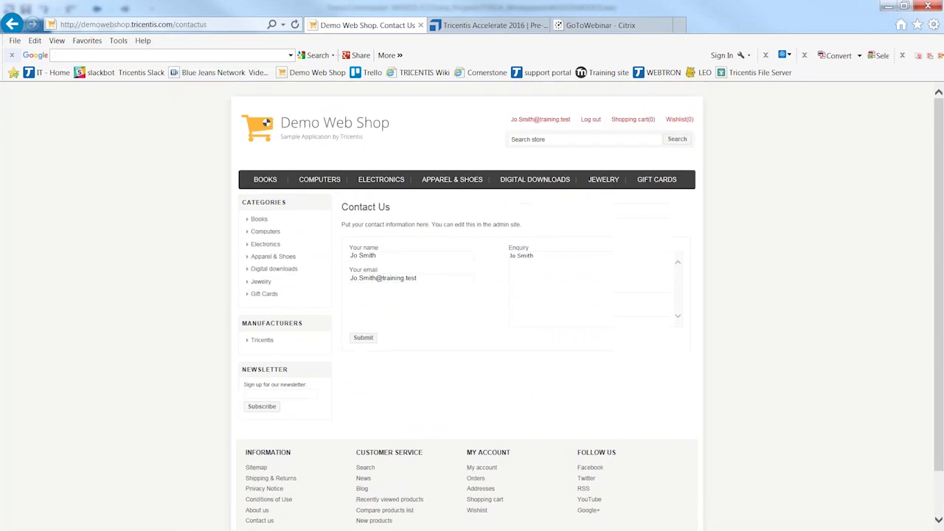
mouse_move(324, 185)
click(452, 182)
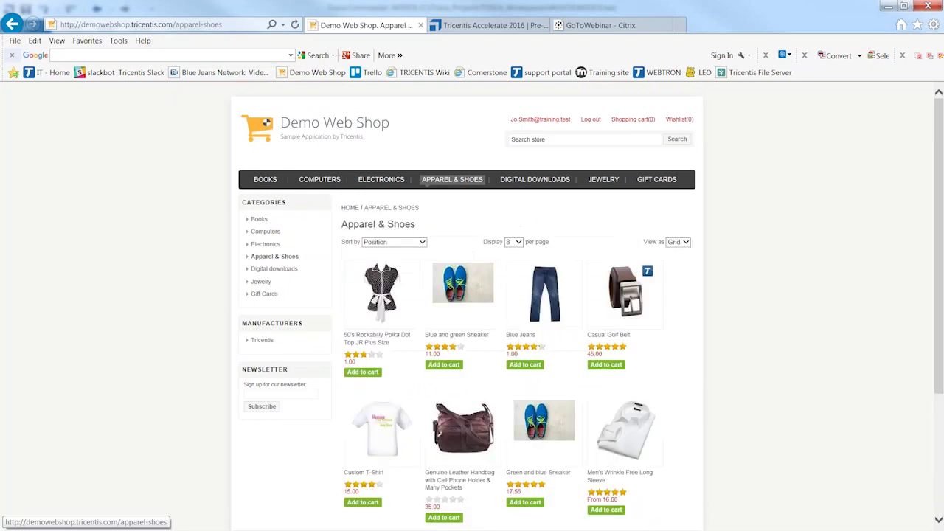
click(502, 335)
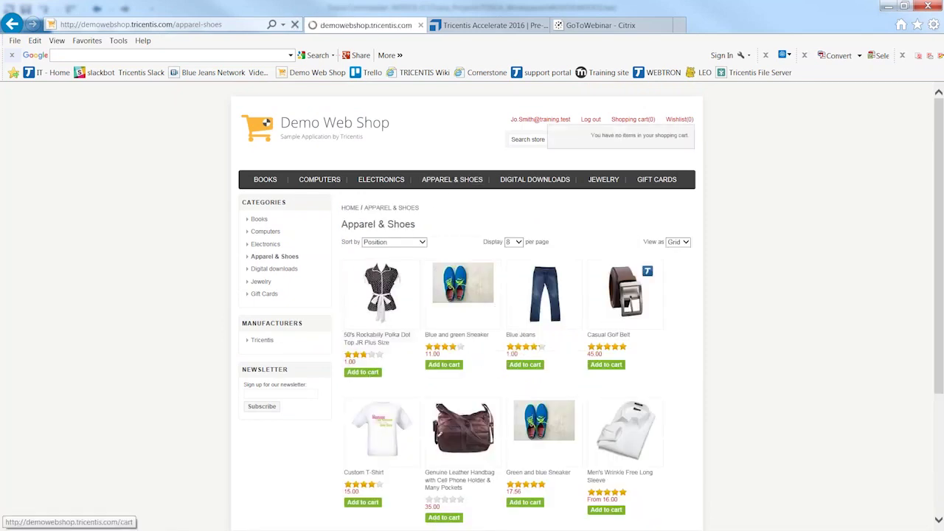
click(397, 314)
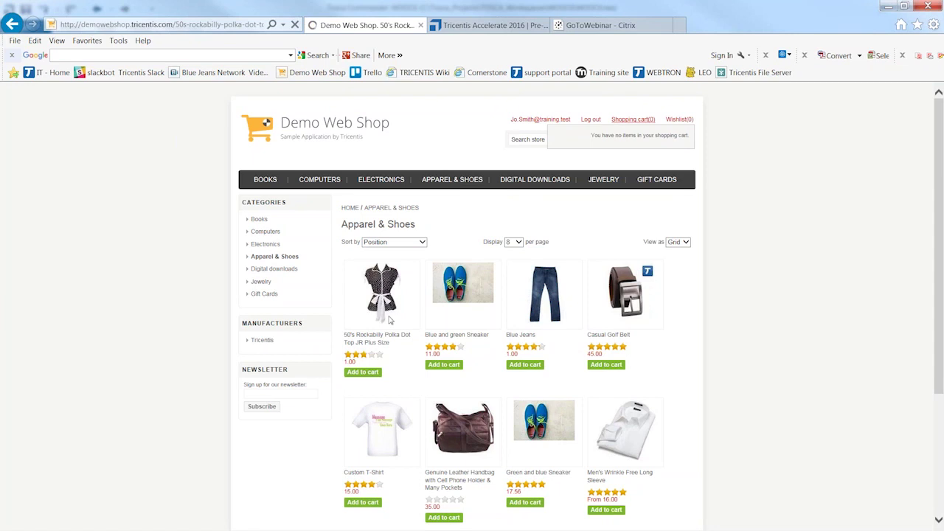
mouse_move(559, 385)
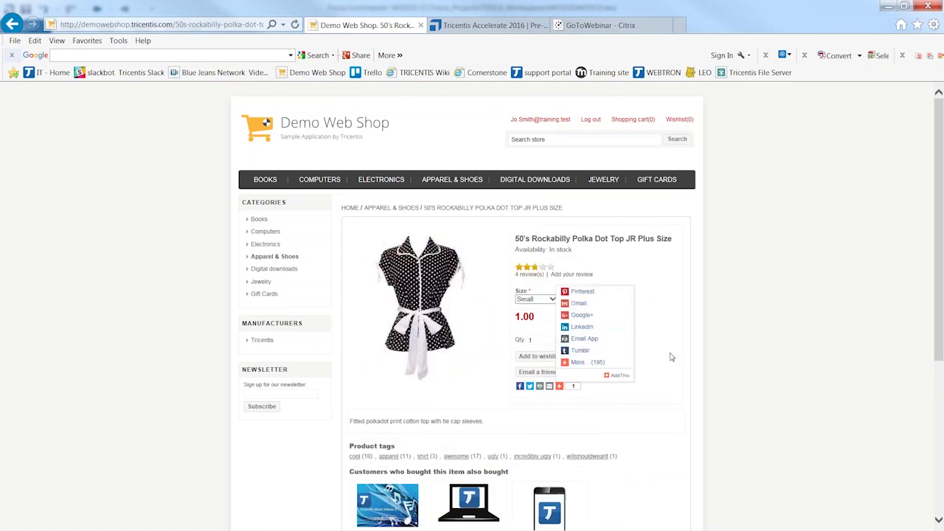
click(593, 339)
- Open the shopping cart and proceed to checkout with the terms of service accepted
click(629, 120)
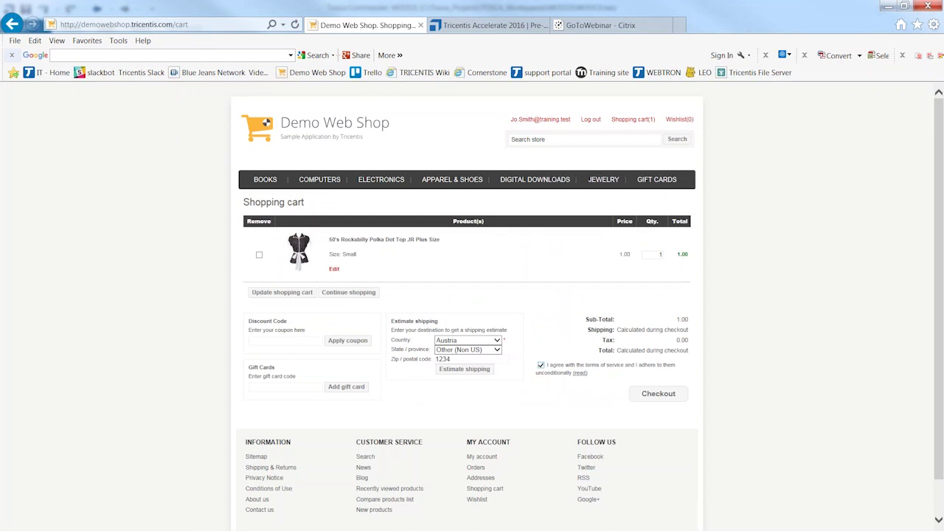
click(541, 365)
click(643, 396)
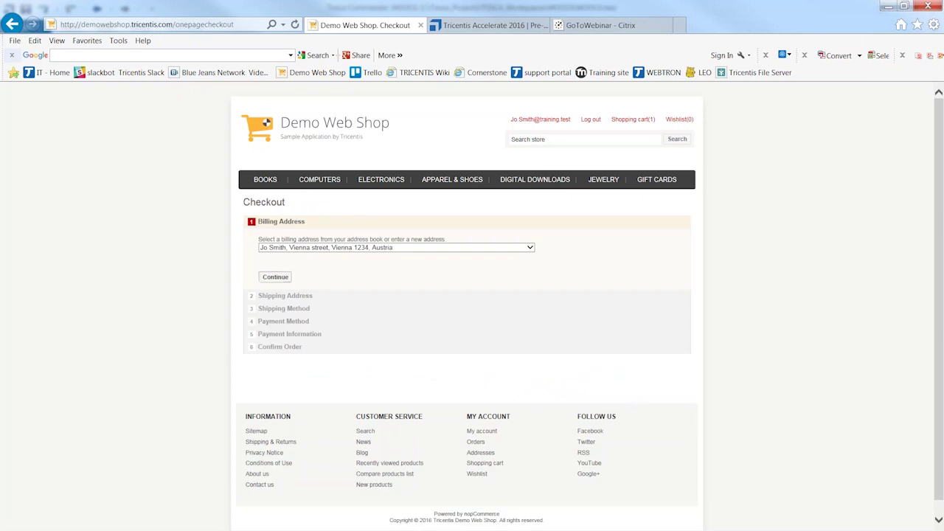
- Complete the checkout with the preselected addresses, Ground shipping and Cash On Delivery, and confirm the order
click(275, 277)
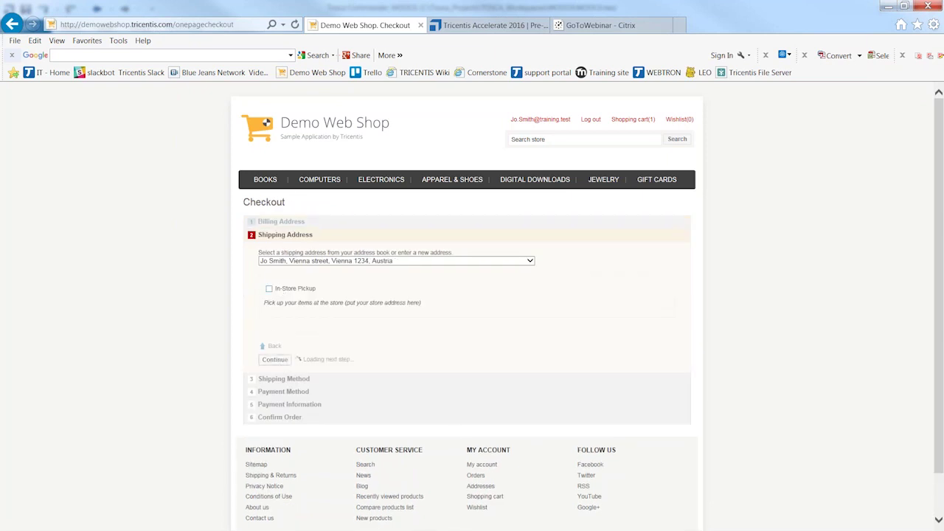
click(276, 360)
click(274, 376)
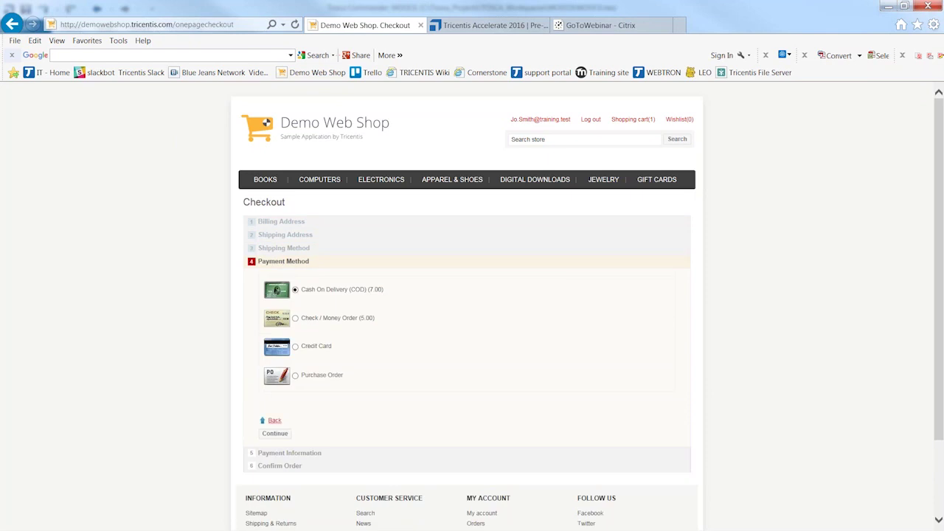
click(275, 433)
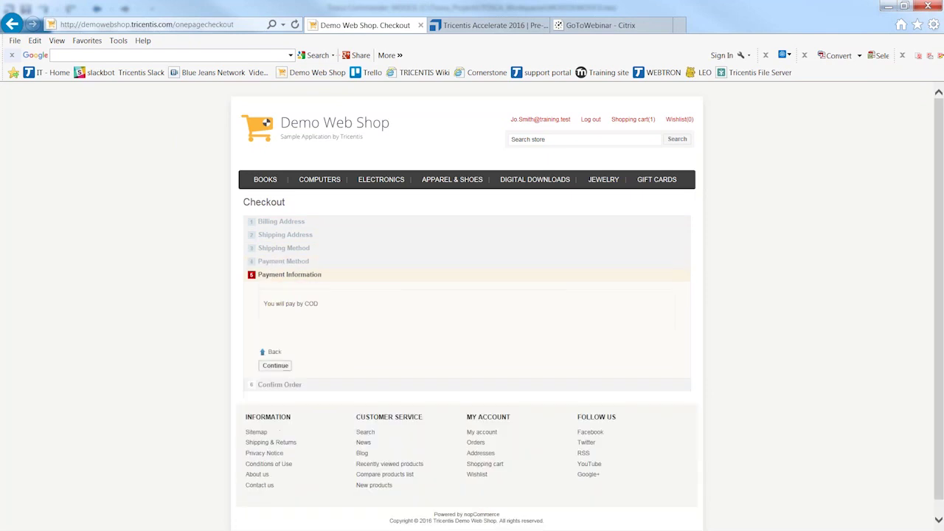
click(275, 365)
scroll(377, 469, down, 3)
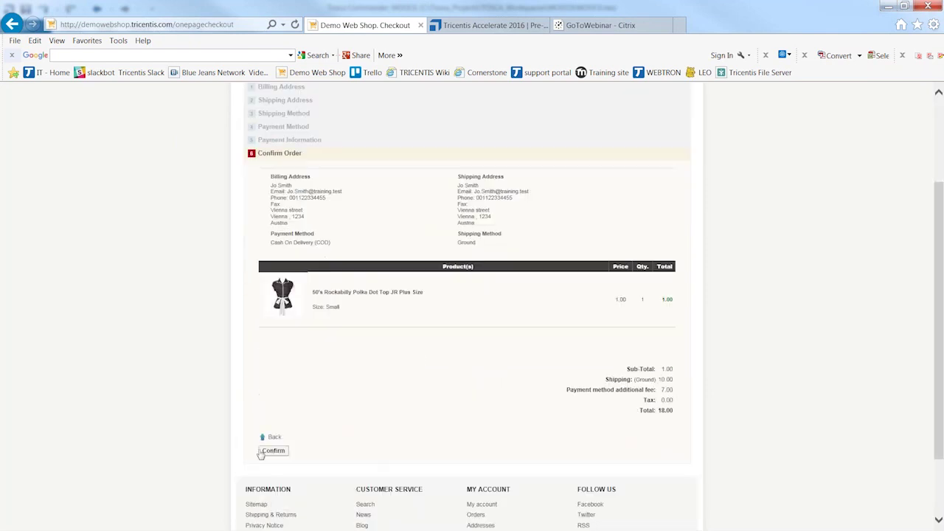
click(272, 451)
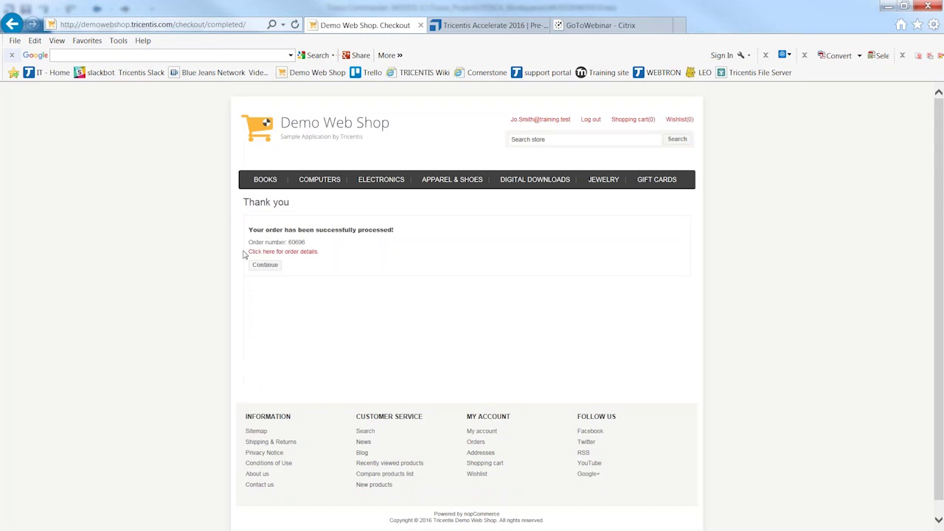
- Examine the fixed "Order number:" text and the number that follows it on the order confirmation page
drag(249, 244, 289, 244)
text(Order number:)
drag(311, 245, 284, 250)
text(number: 60696)
drag(249, 242, 288, 243)
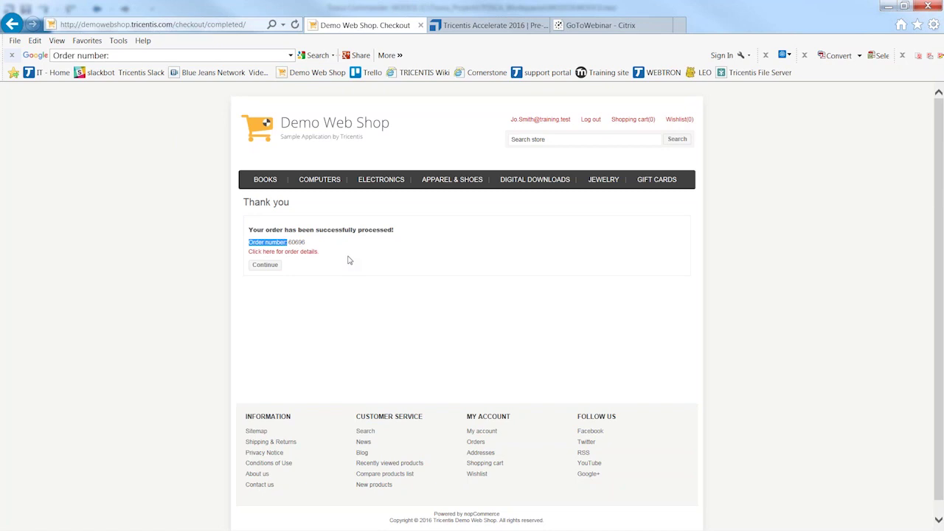
drag(315, 242, 293, 251)
click(285, 244)
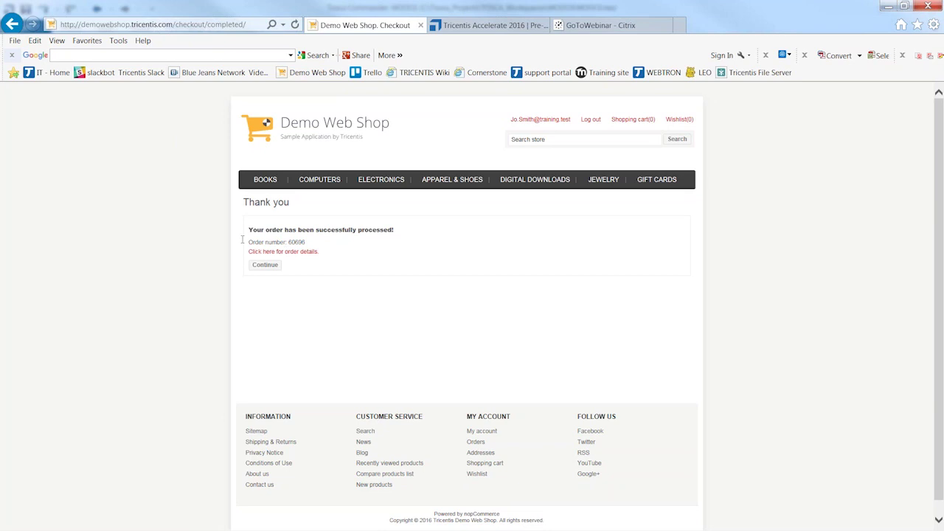
- Switch back to Tosca Commander, collapse the Verification of Prices step and open the Dynamic Values test case
key(alt+Tab)
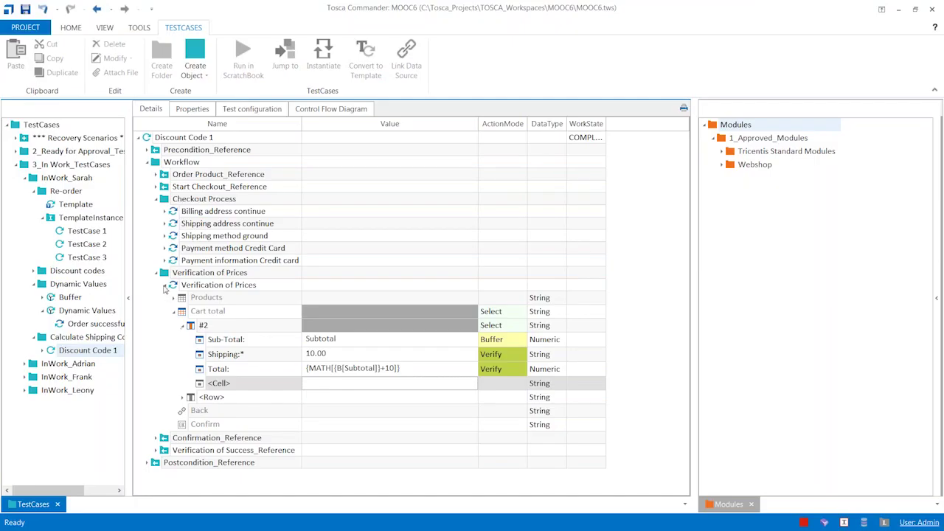
click(164, 285)
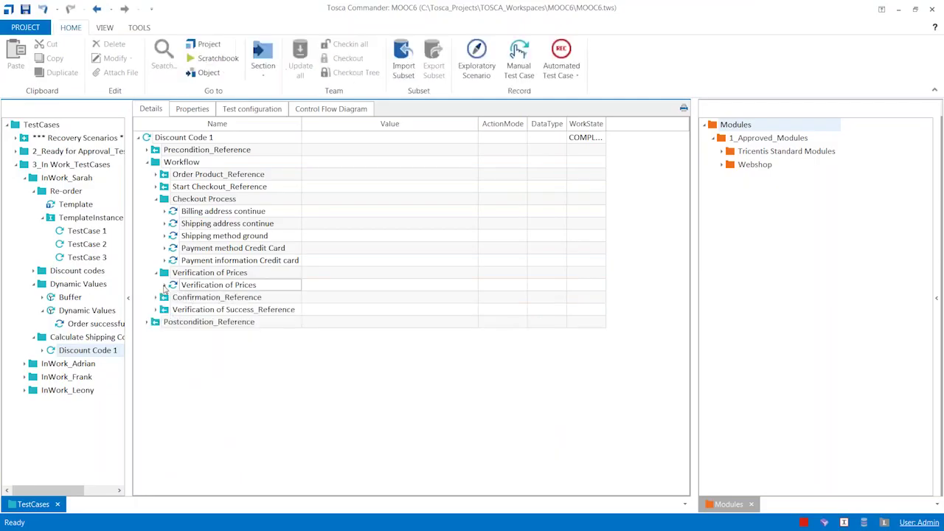
click(73, 311)
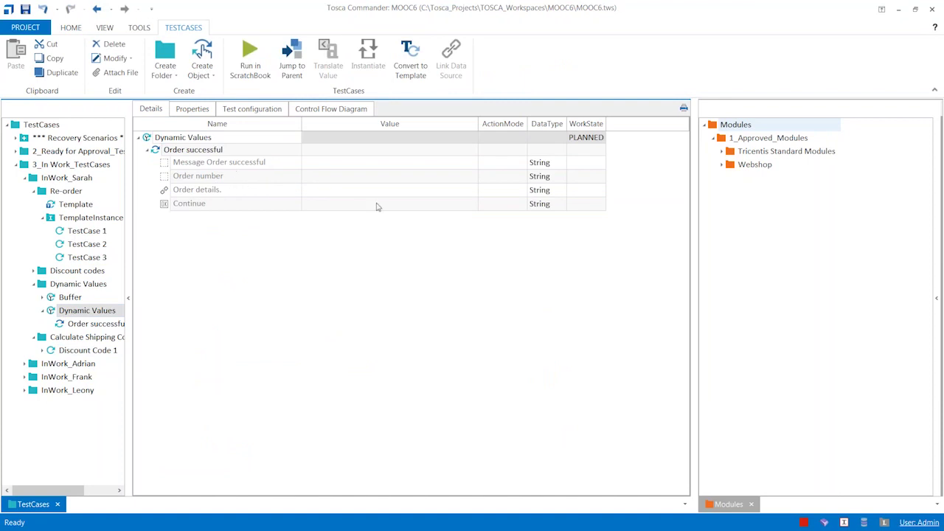
- Set the ActionMode of Order number in the Order successful step to Verify
click(324, 179)
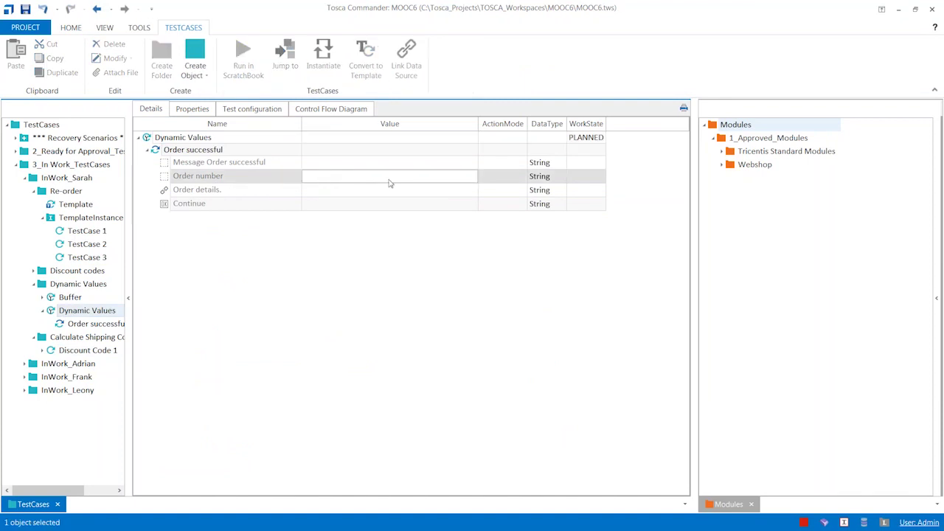
click(499, 181)
click(520, 177)
click(492, 197)
click(396, 181)
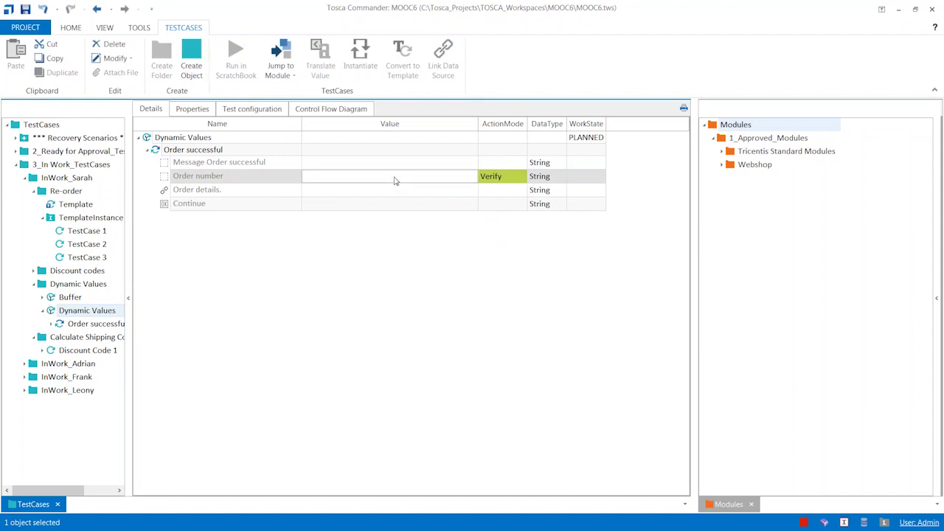
- Enter "Order number: {XB[OrderNo]}" as the Order number value in the Order successful step
text(Order Nu)
key(BackSpace)
key(BackSpace)
text(nu)
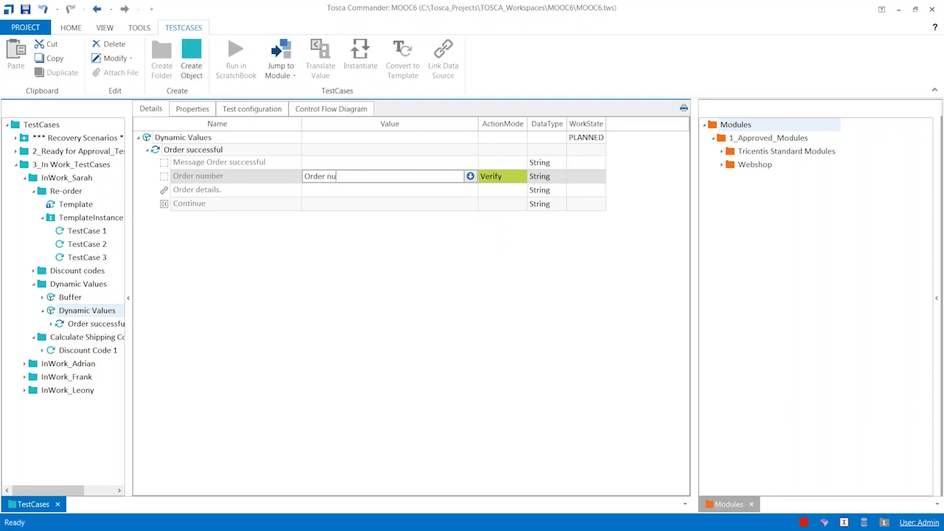
text(,mber:)
text({XB[)
text(OrderNo)
click(401, 214)
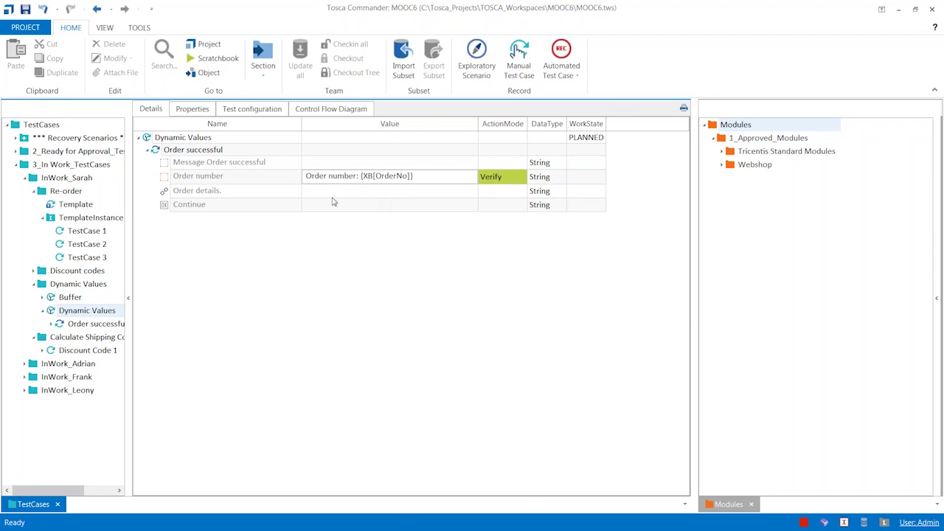
- Run the Order successful step in the ScratchBook and expand its result to inspect the Order number log info
right_click(178, 149)
click(231, 218)
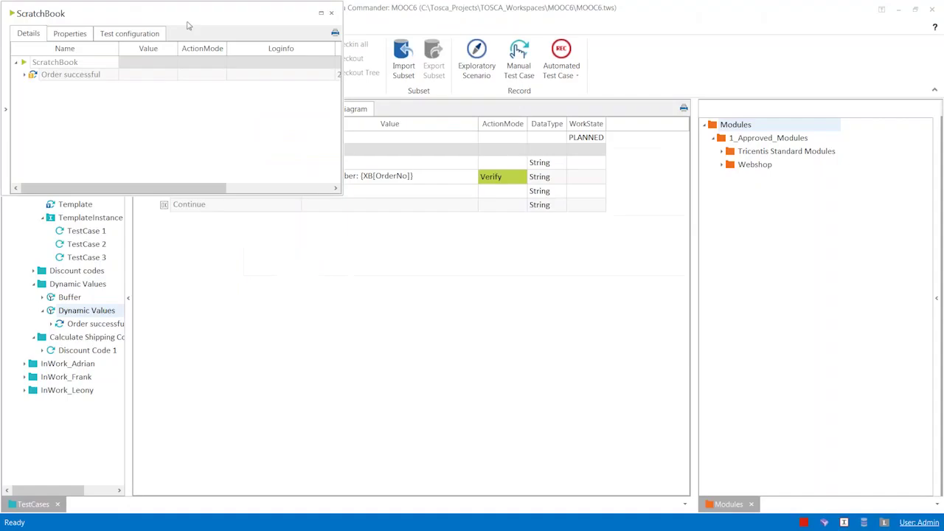
click(24, 74)
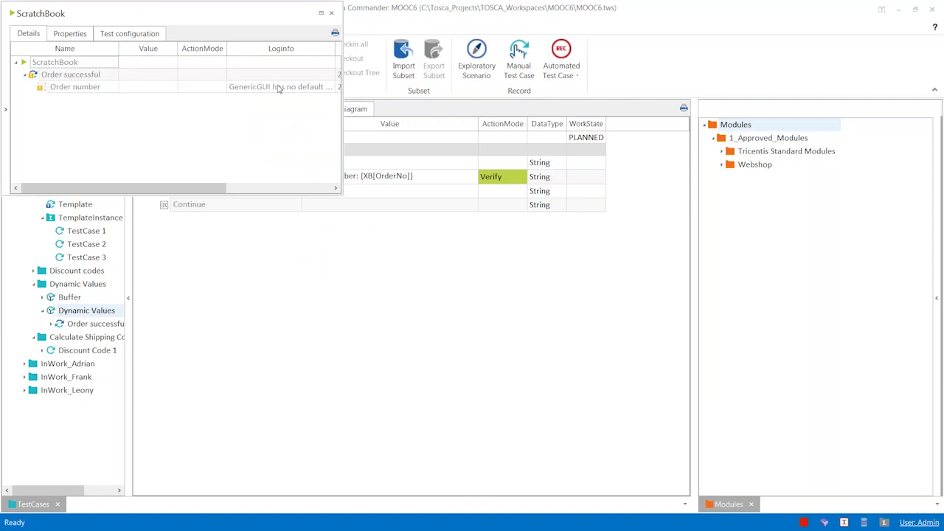
click(304, 89)
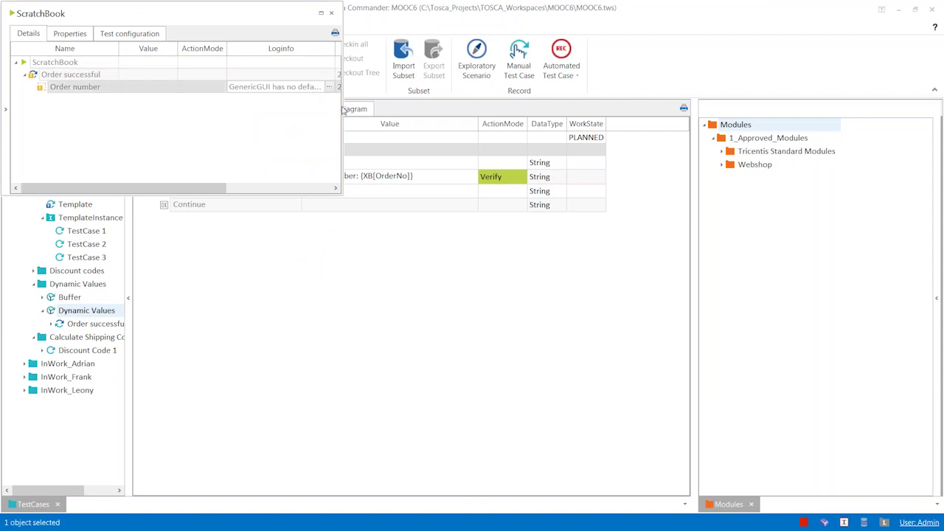
- Widen the ScratchBook window, read the full Order number log info and close the ScratchBook
drag(341, 109, 488, 109)
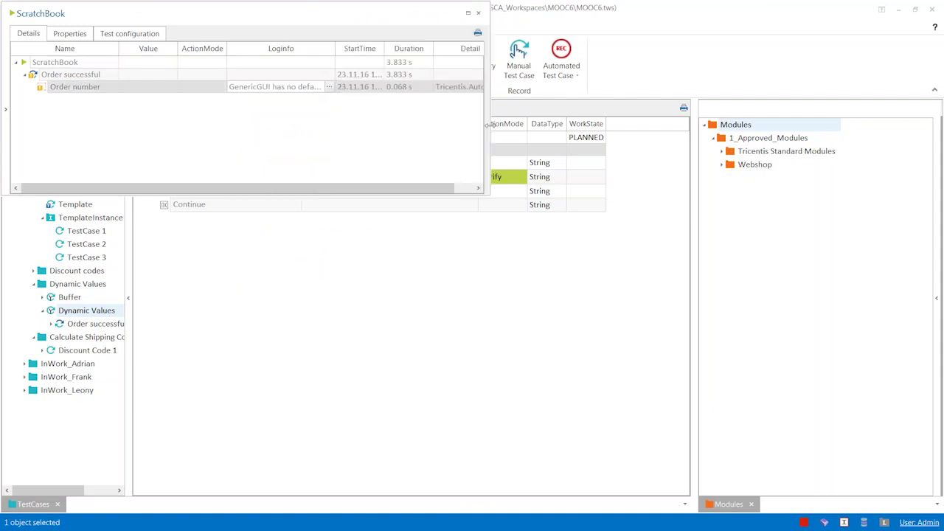
click(330, 87)
drag(279, 111, 287, 122)
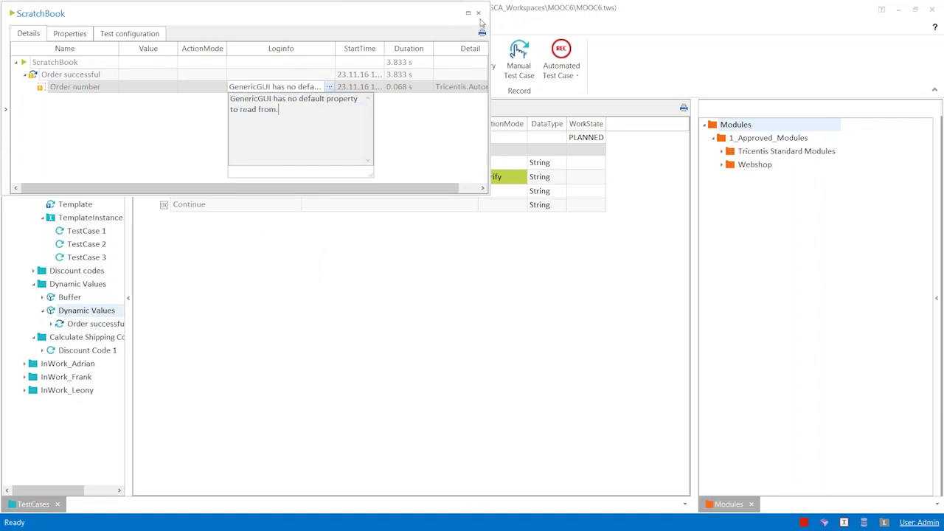
click(482, 23)
click(478, 13)
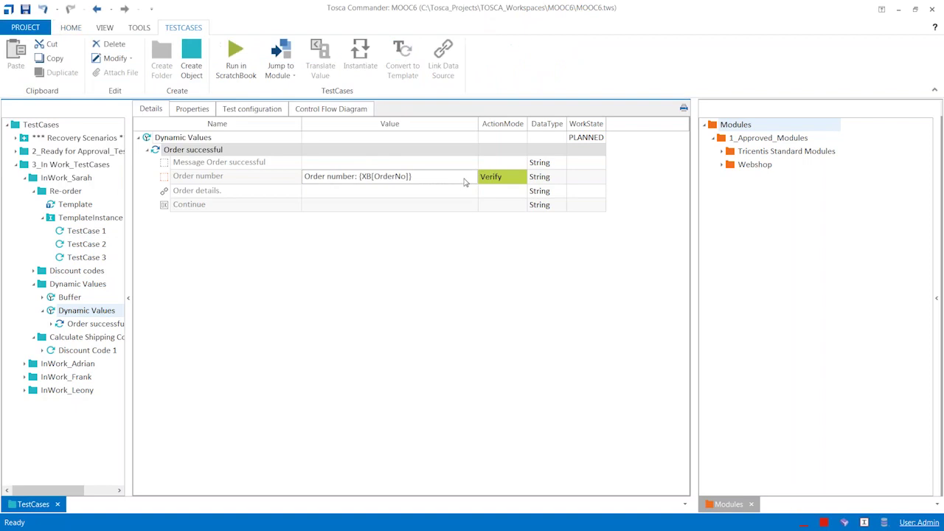
click(461, 180)
drag(359, 176, 424, 174)
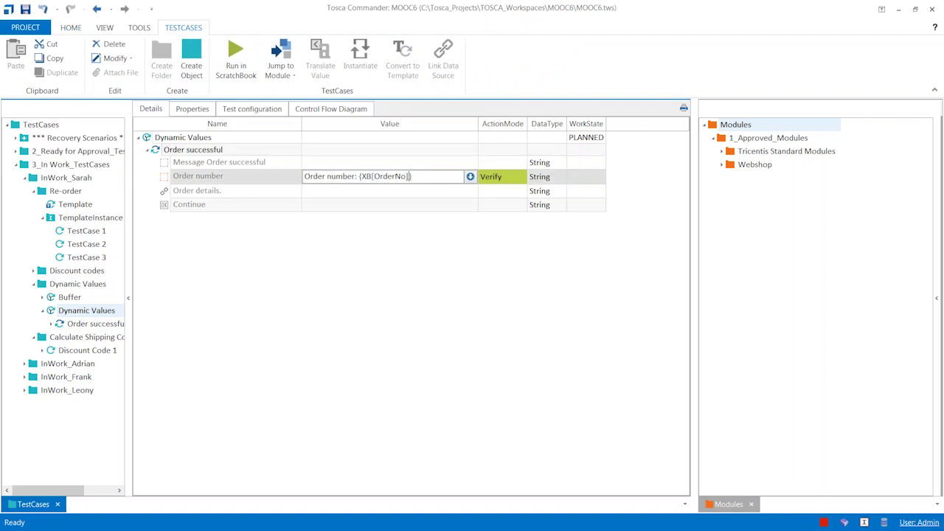
click(508, 176)
click(522, 177)
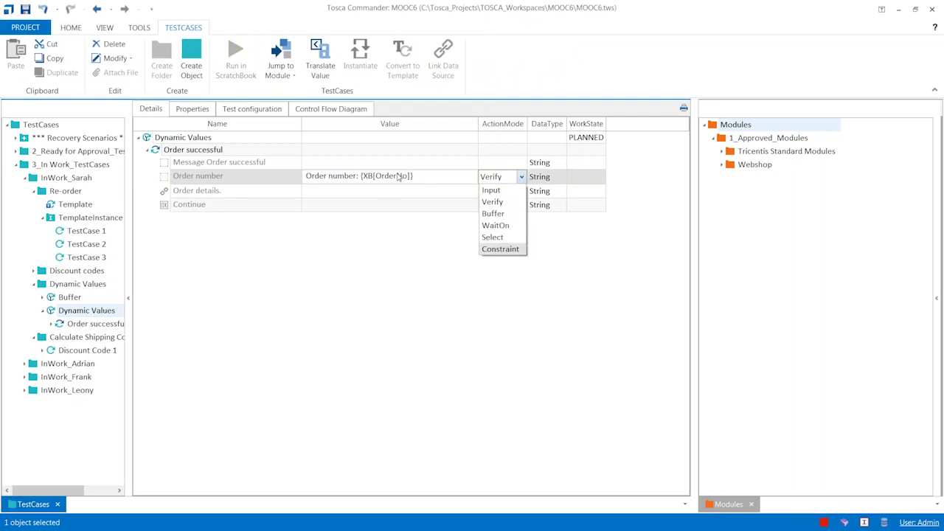
click(369, 177)
drag(360, 176, 256, 172)
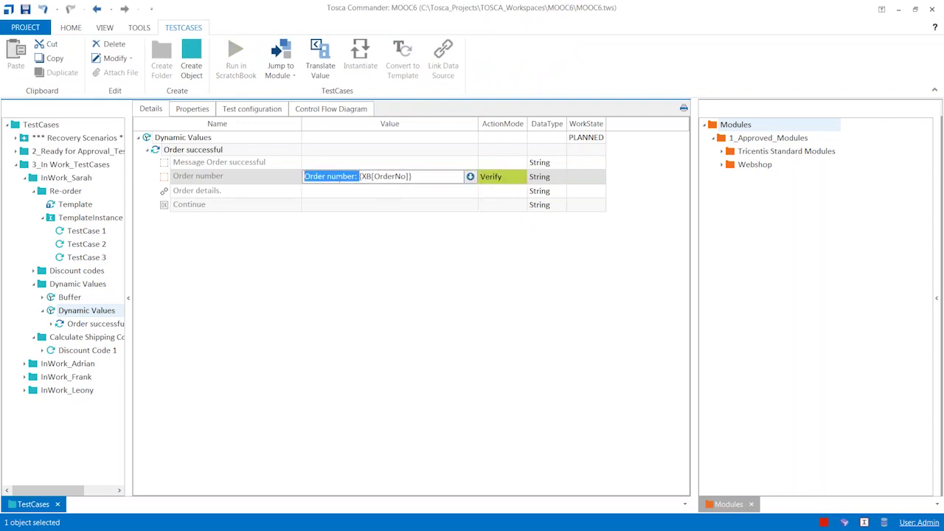
click(288, 184)
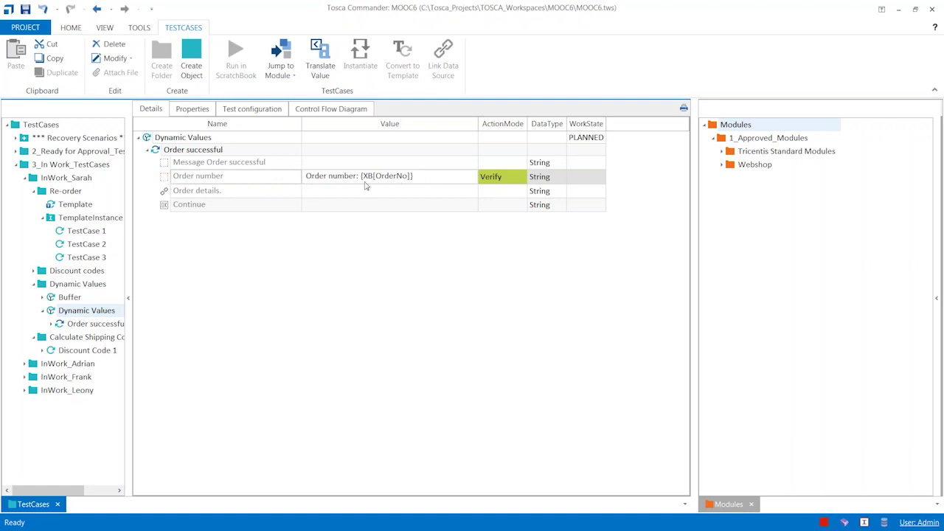
- Set the property compared by the Order number value in the Order successful step to InnerText
click(472, 182)
click(472, 182)
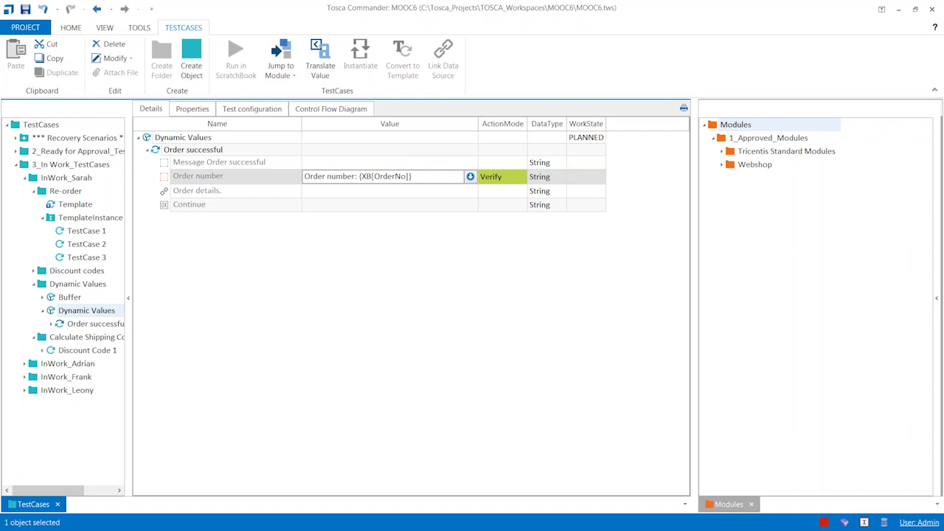
click(471, 178)
drag(508, 191, 531, 192)
click(408, 190)
click(460, 191)
click(516, 190)
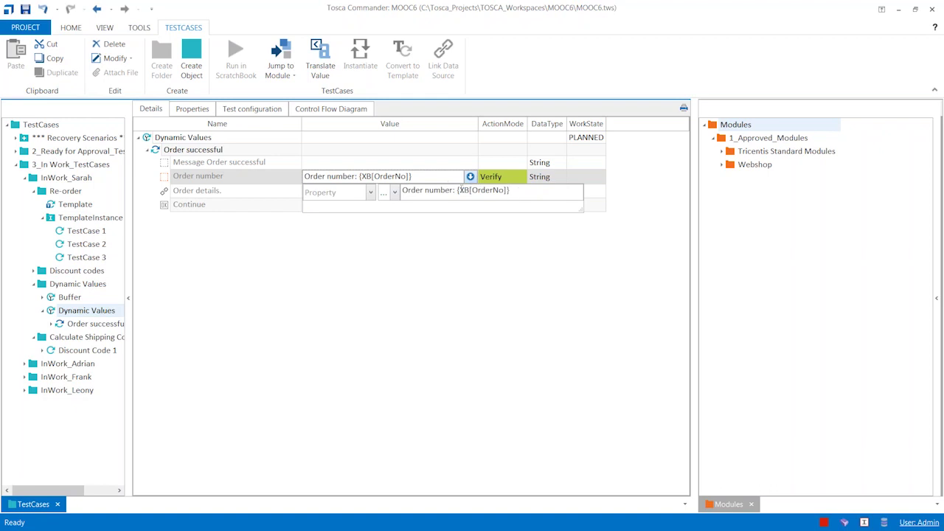
click(331, 192)
click(370, 192)
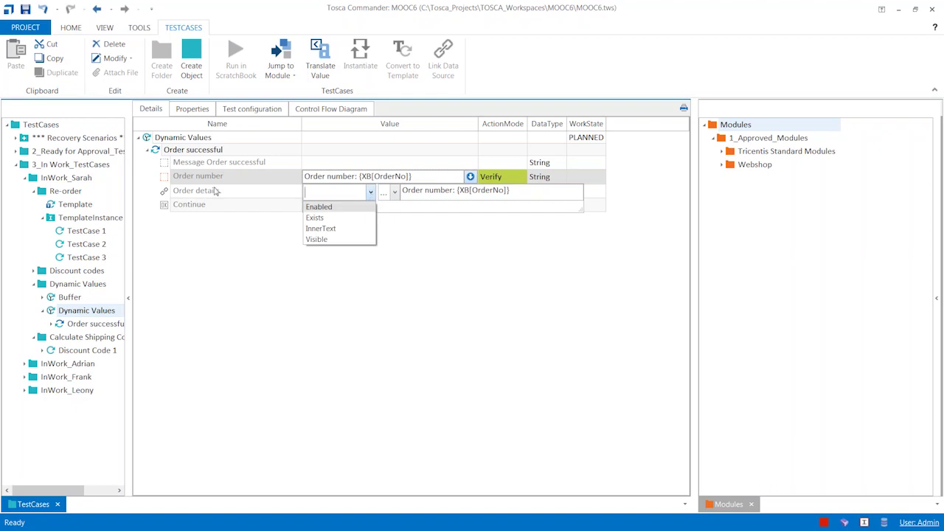
click(338, 230)
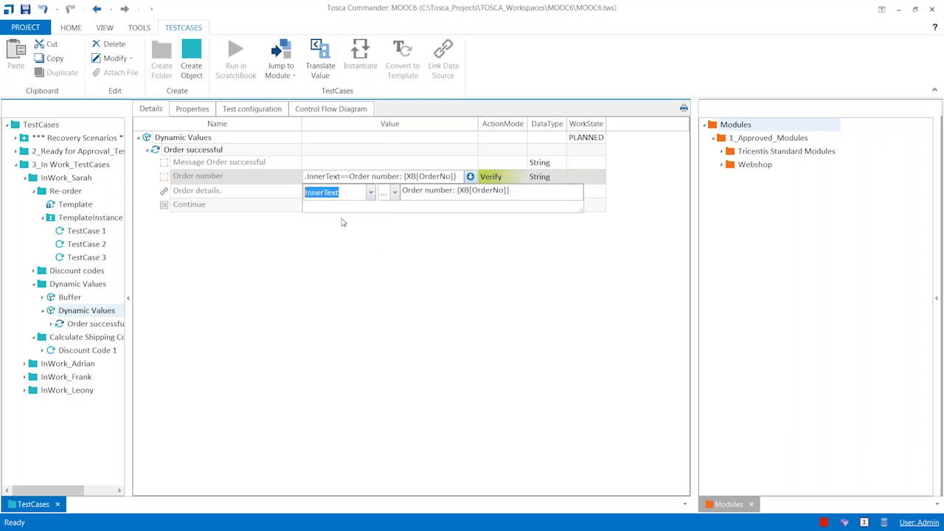
click(394, 192)
click(405, 209)
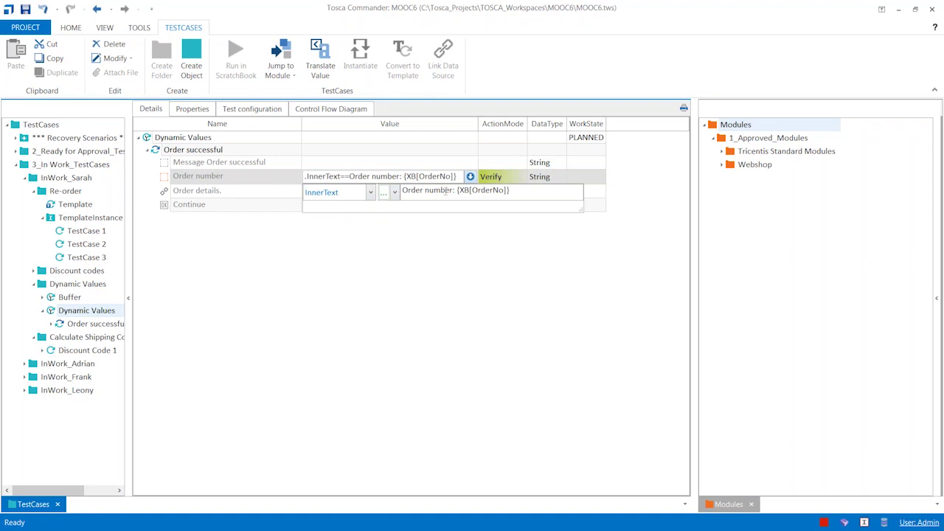
click(500, 161)
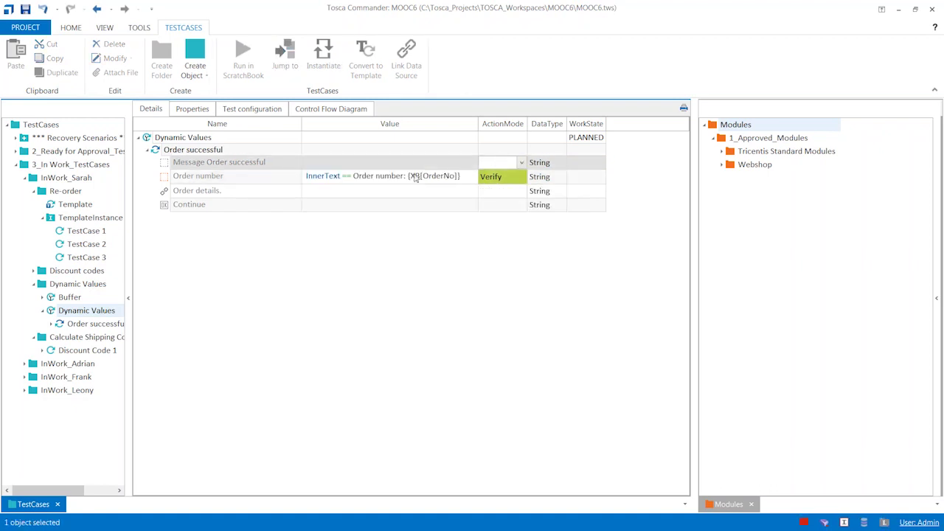
- Run the Order successful step in the ScratchBook, compare the expression with the actual value in the Order number log info, and close the ScratchBook
right_click(180, 151)
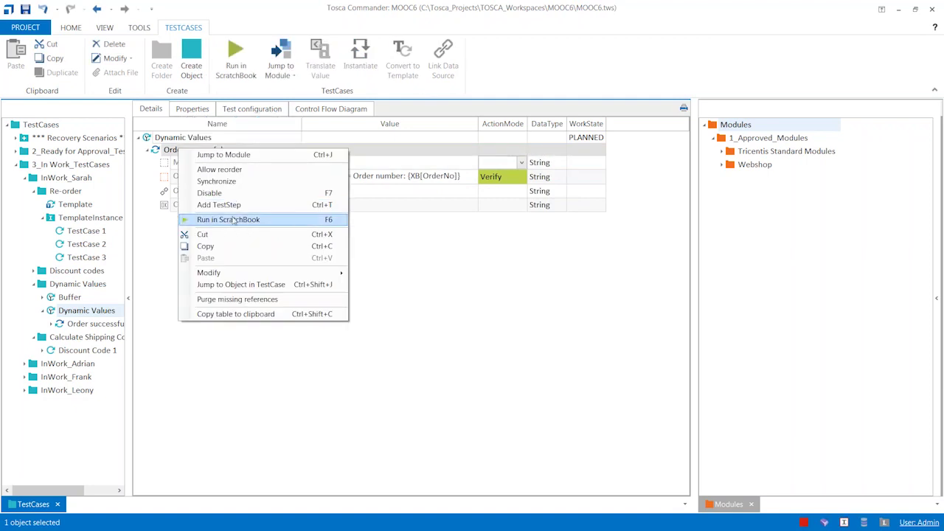
click(234, 219)
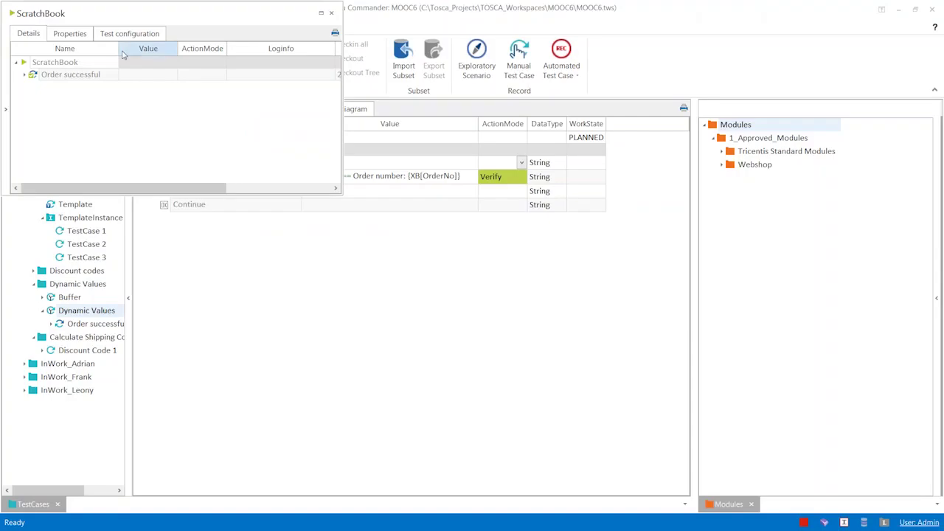
click(27, 75)
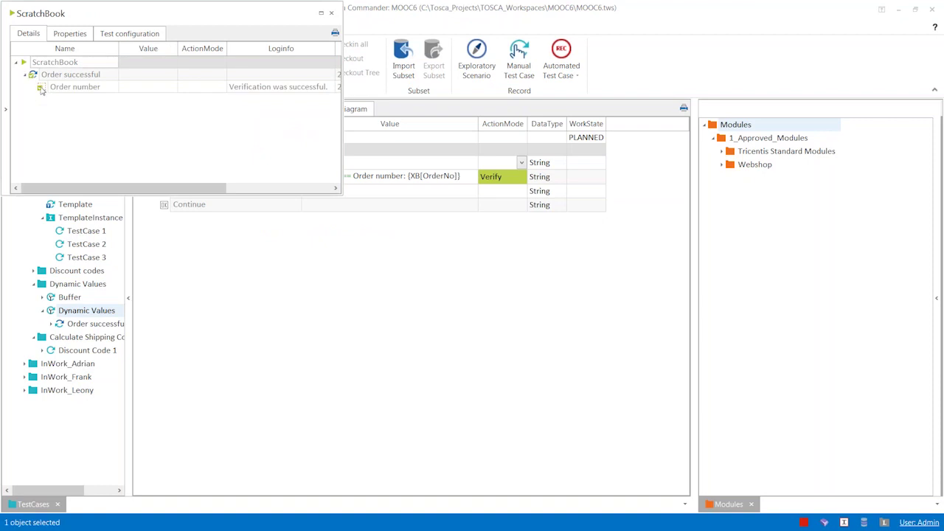
click(328, 92)
click(328, 87)
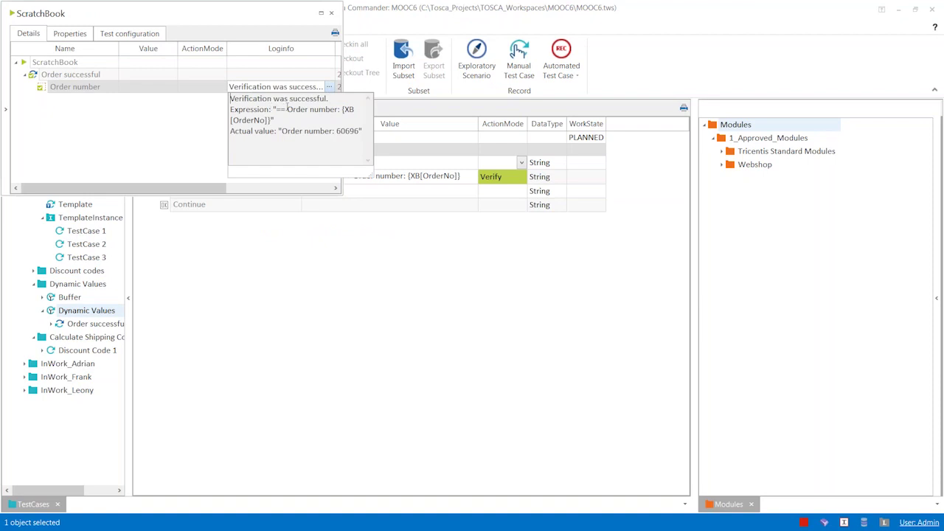
drag(287, 109, 340, 109)
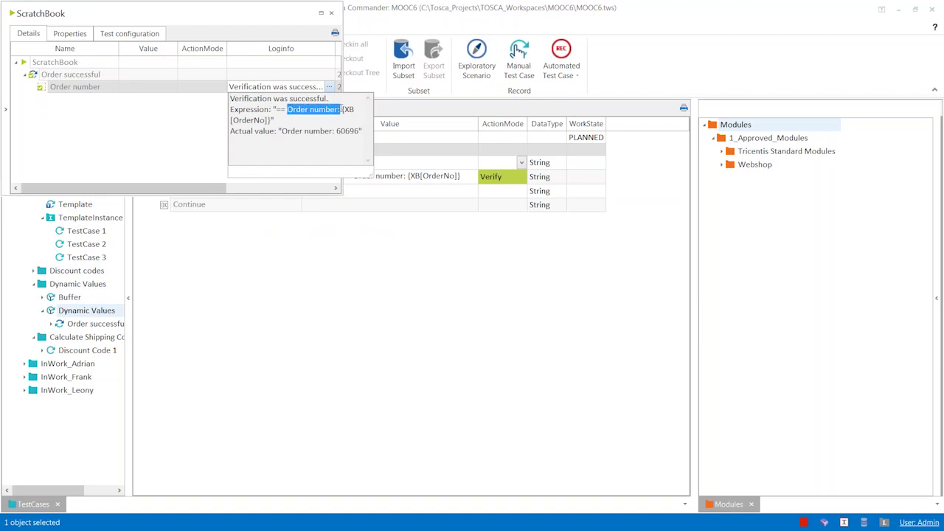
click(339, 131)
drag(338, 131, 361, 130)
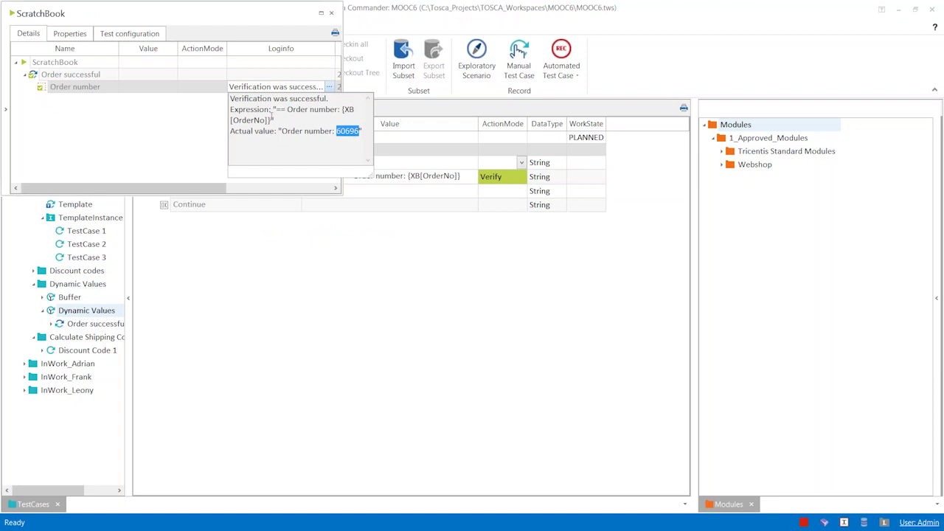
click(331, 14)
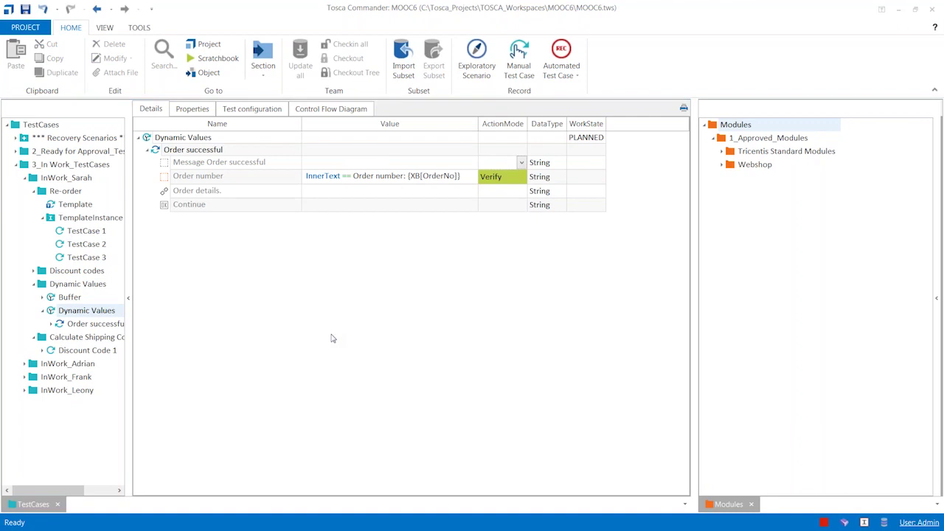
- Switch to the presentation slide show and advance to the Test Execution slide
key(alt+Tab)
key(alt+Tab)
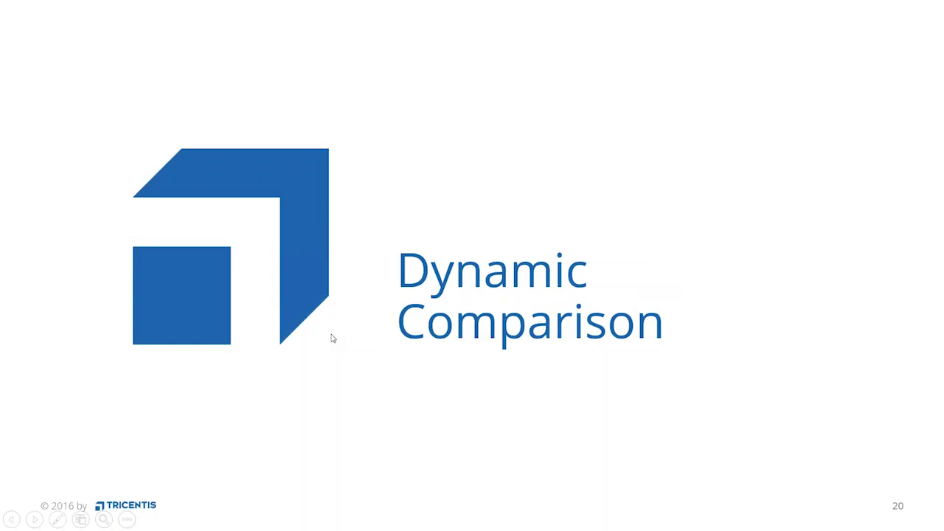
key(Right)
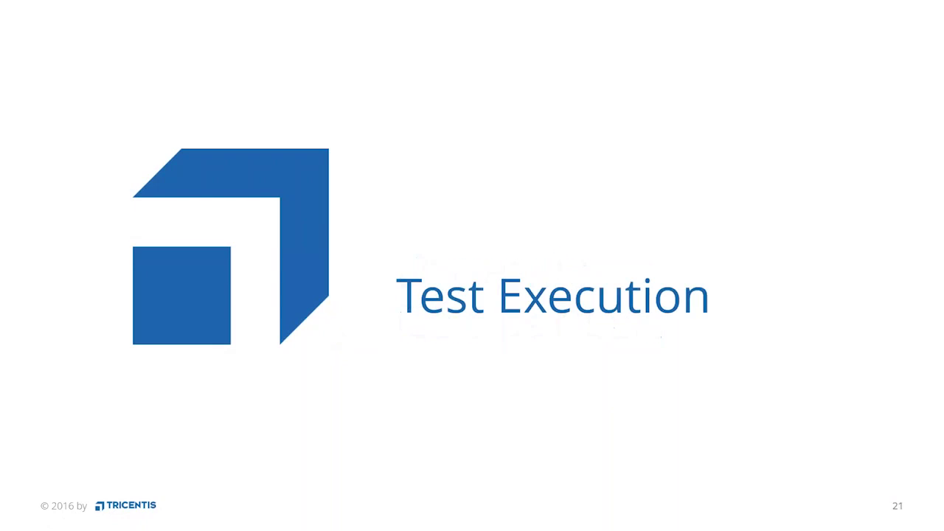
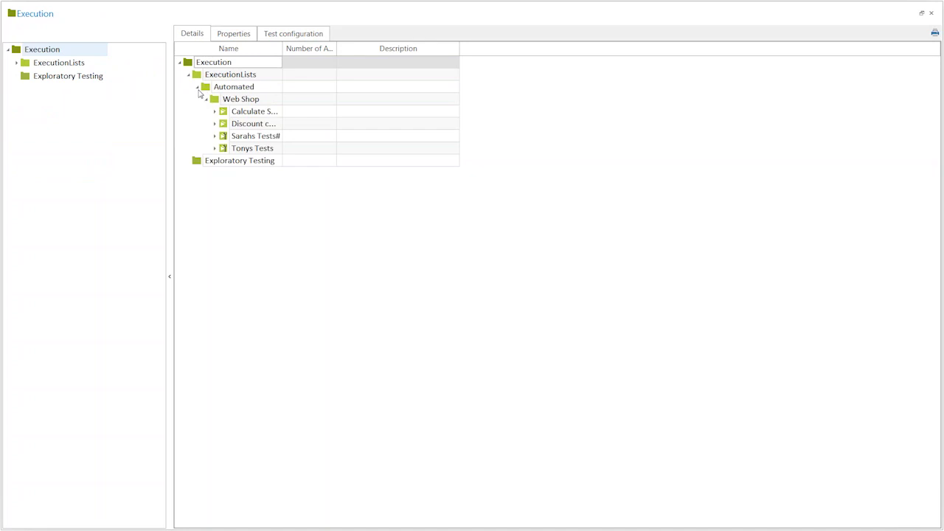
- Delete the two tester-named execution lists below Discount codes in the Web Shop folder
click(221, 138)
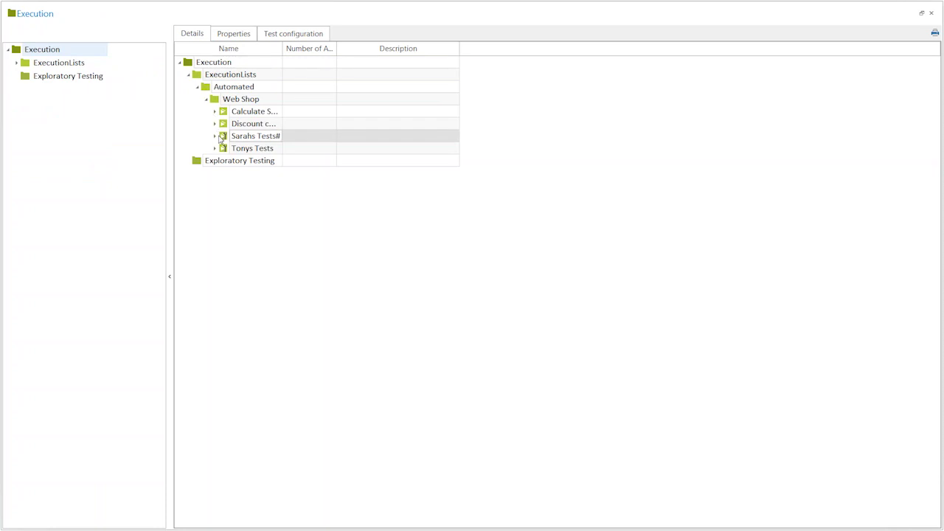
key(Delete)
key(Delete)
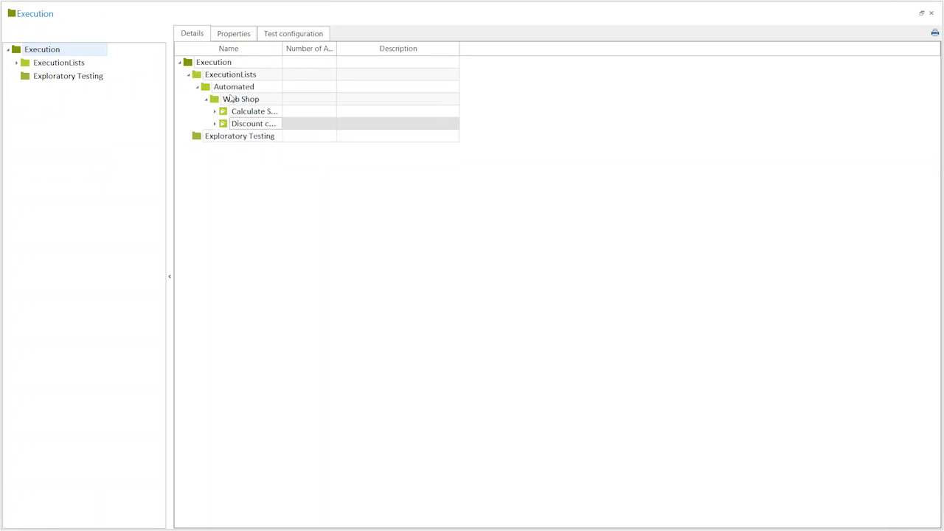
click(206, 99)
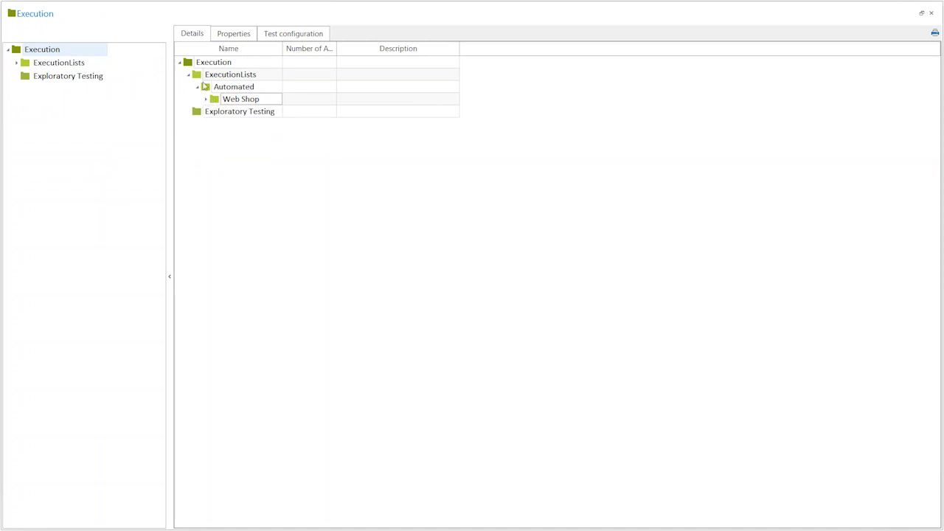
click(217, 86)
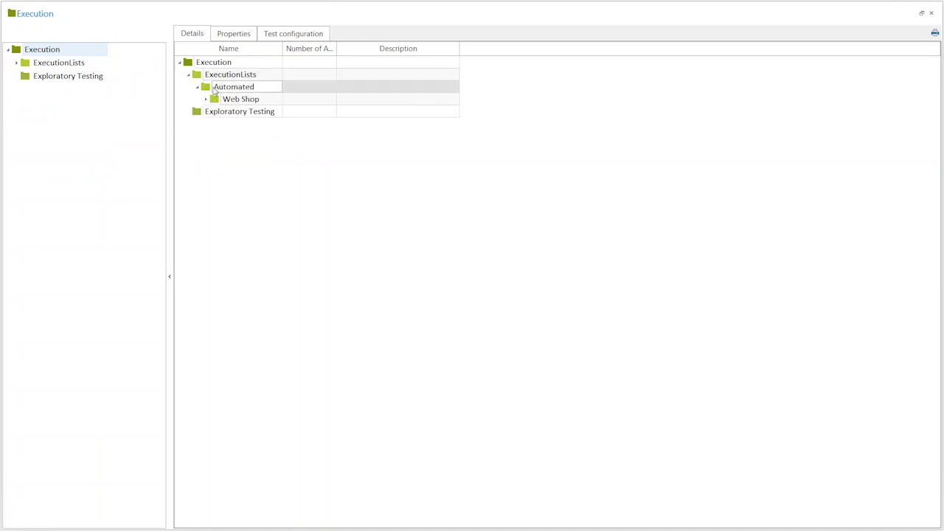
click(250, 86)
click(265, 101)
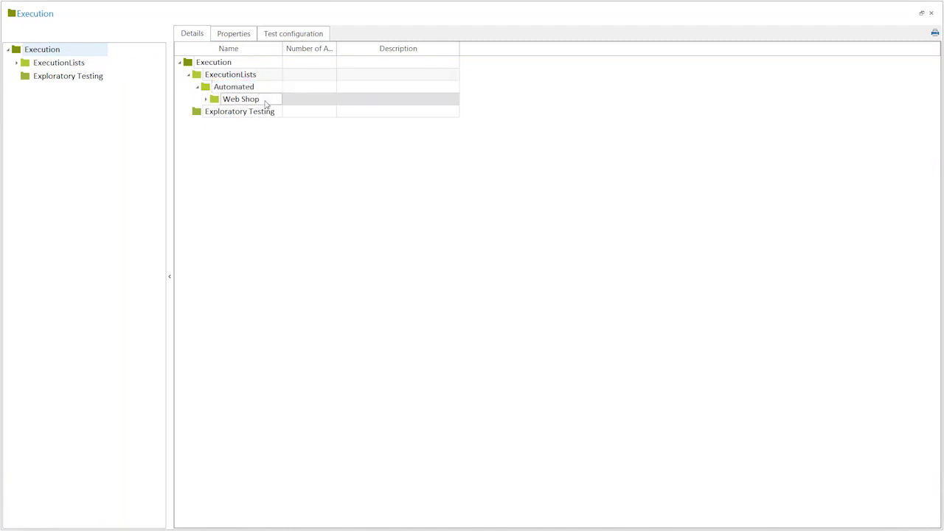
click(267, 99)
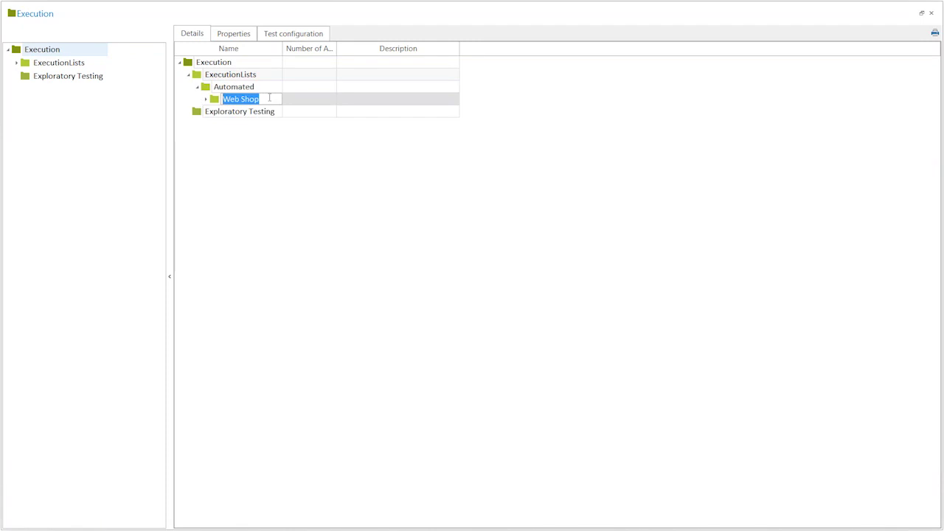
click(207, 100)
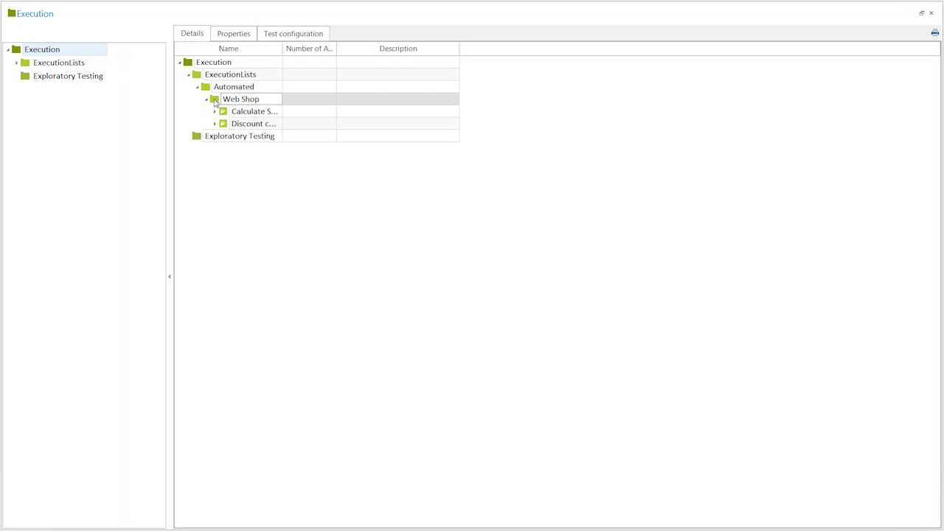
right_click(214, 102)
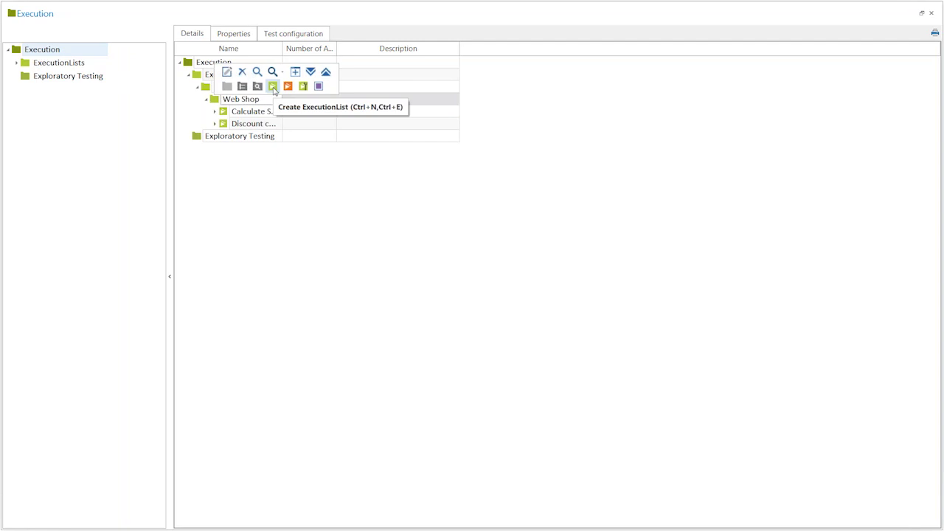
- Expand the Calculate Shipping Costs and Discount codes execution lists, widen the Name column and inspect the test cases in the TemplateInstance entry
click(215, 111)
click(215, 149)
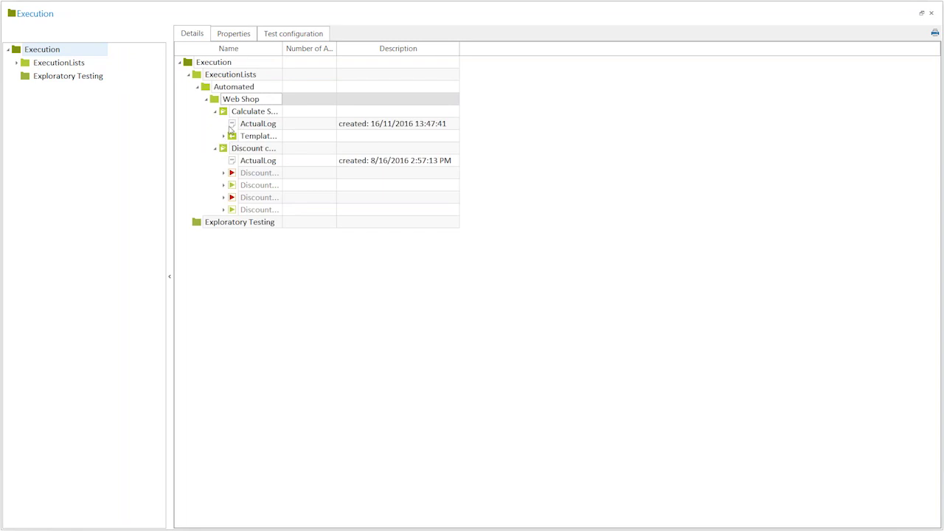
drag(283, 48, 336, 48)
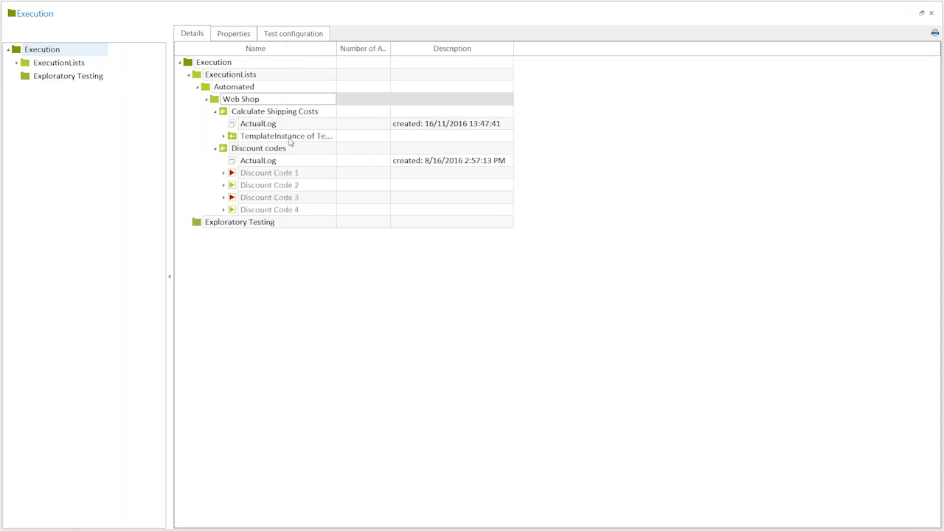
click(223, 137)
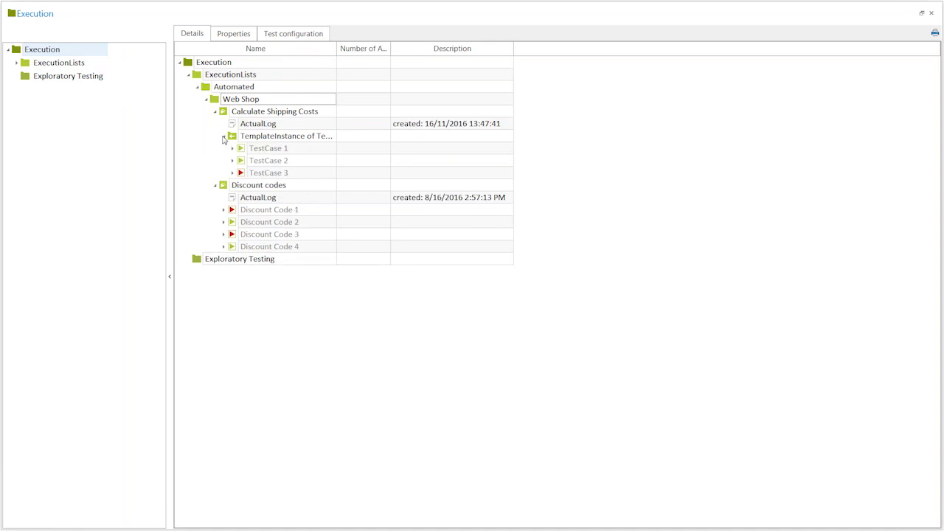
click(224, 137)
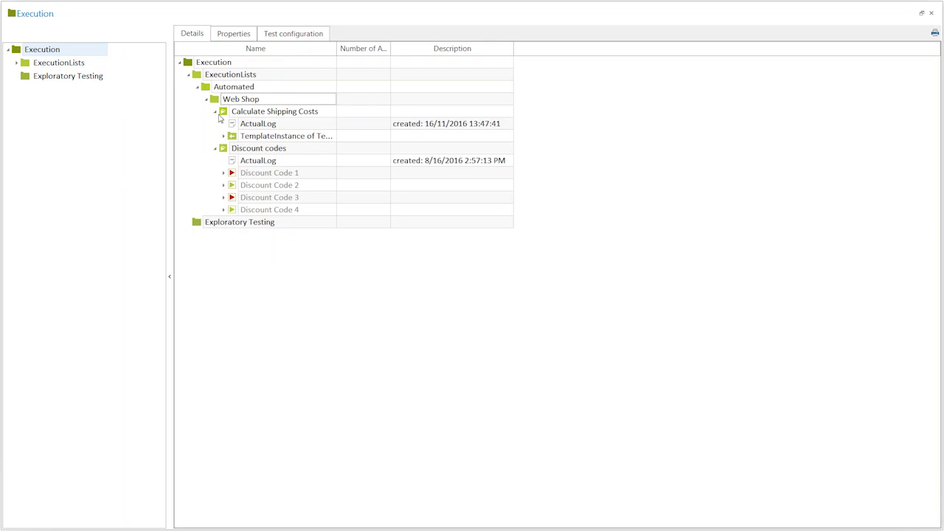
- Collapse the Calculate Shipping Costs list and open the Discount codes execution list on its own
click(215, 112)
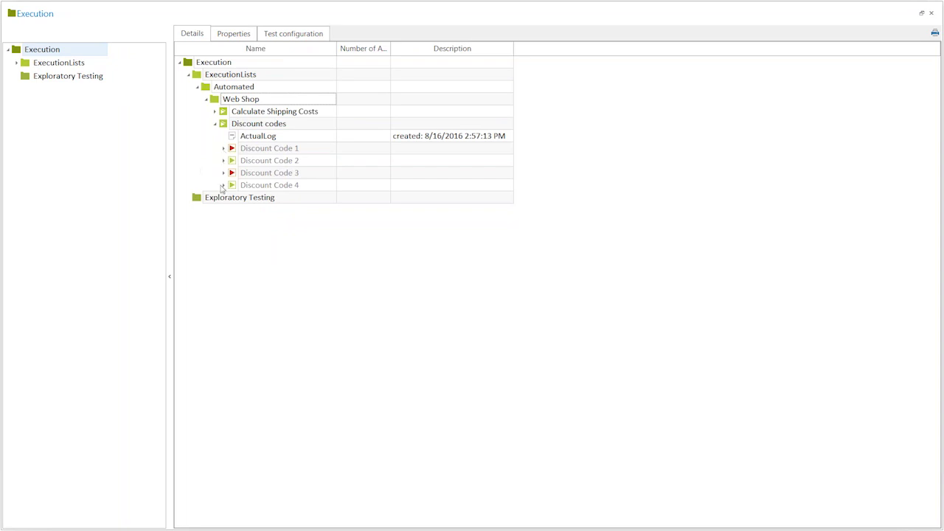
click(223, 124)
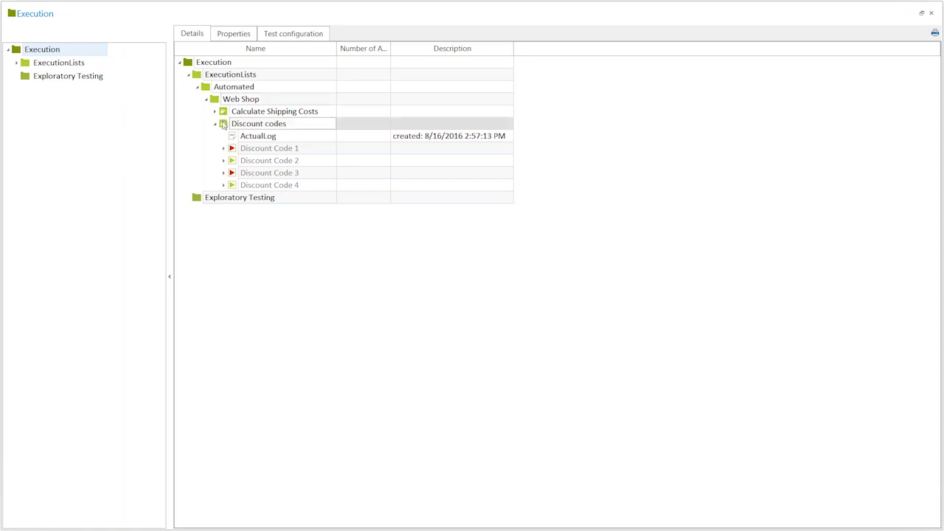
double_click(223, 124)
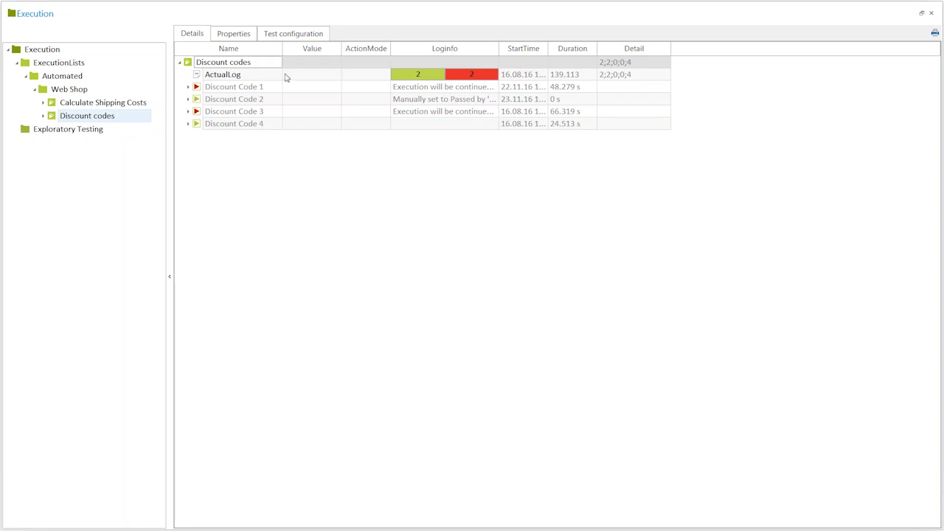
- Expand the execution logs of Discount Code 1 to Discount Code 4 and widen the StartTime column to show full timestamps
click(188, 87)
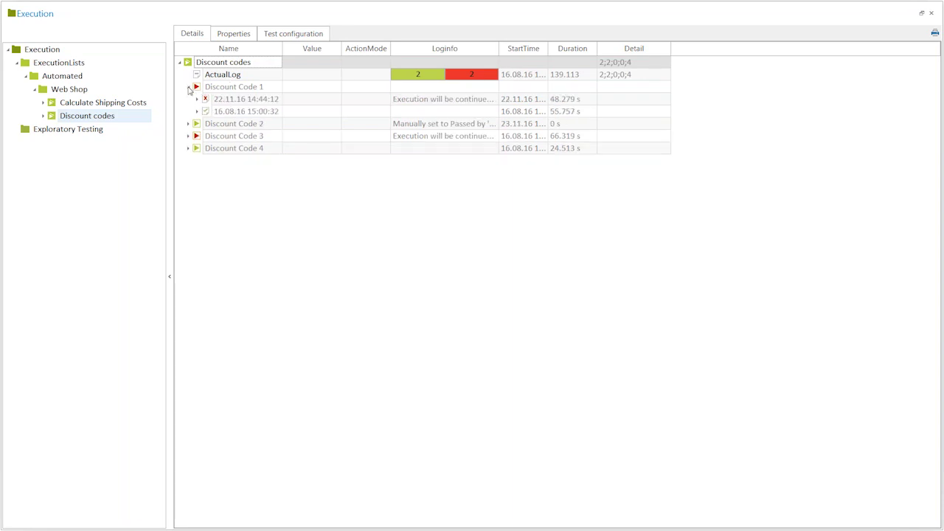
click(188, 124)
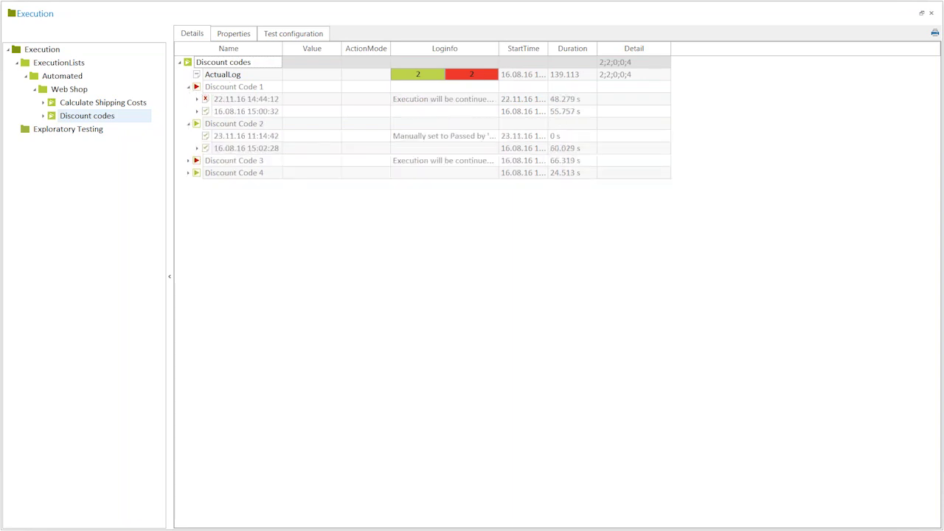
click(188, 161)
click(188, 185)
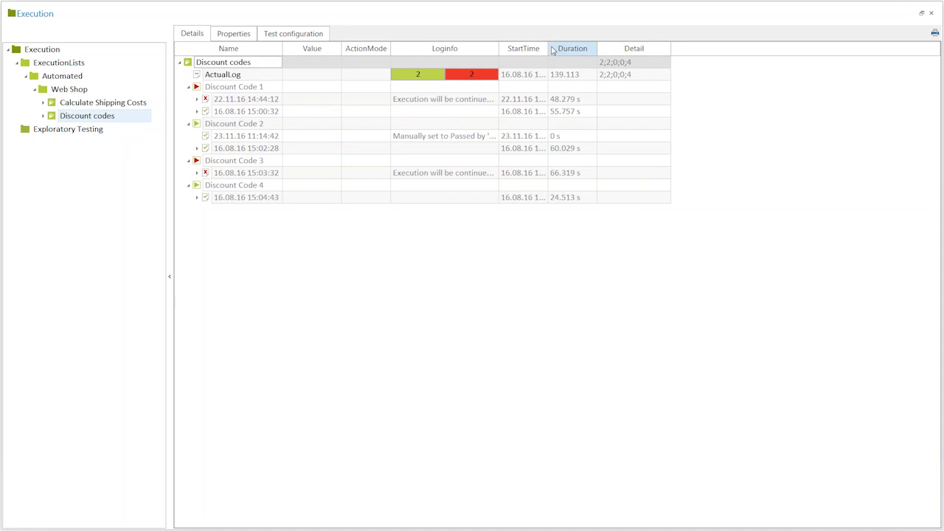
drag(547, 49, 586, 48)
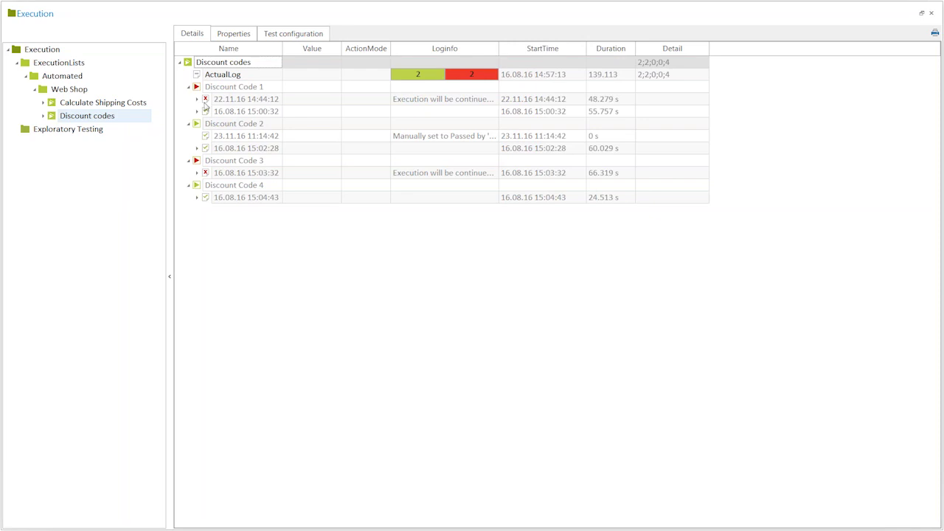
- Expand the 22.11.16 14:44:12 log of Discount Code 1 down to the shipping check under Cart total in the Verification step
click(197, 100)
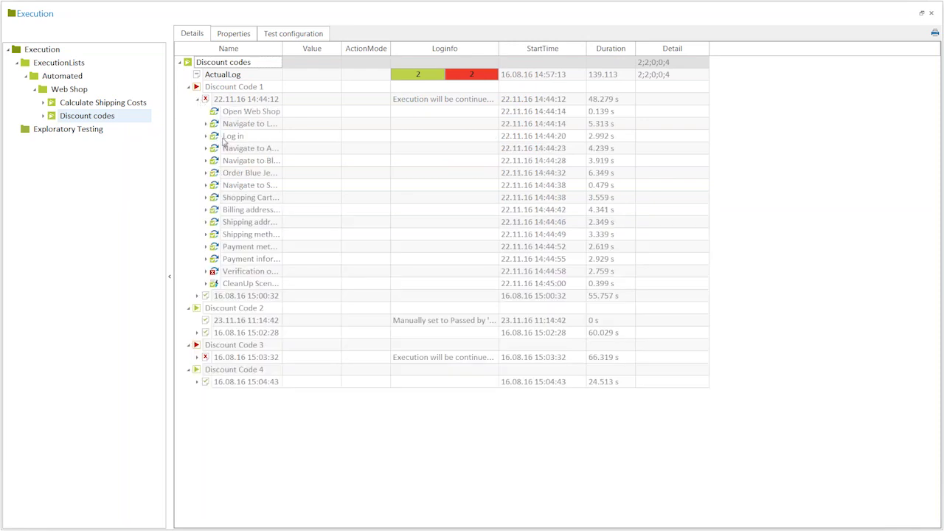
click(206, 124)
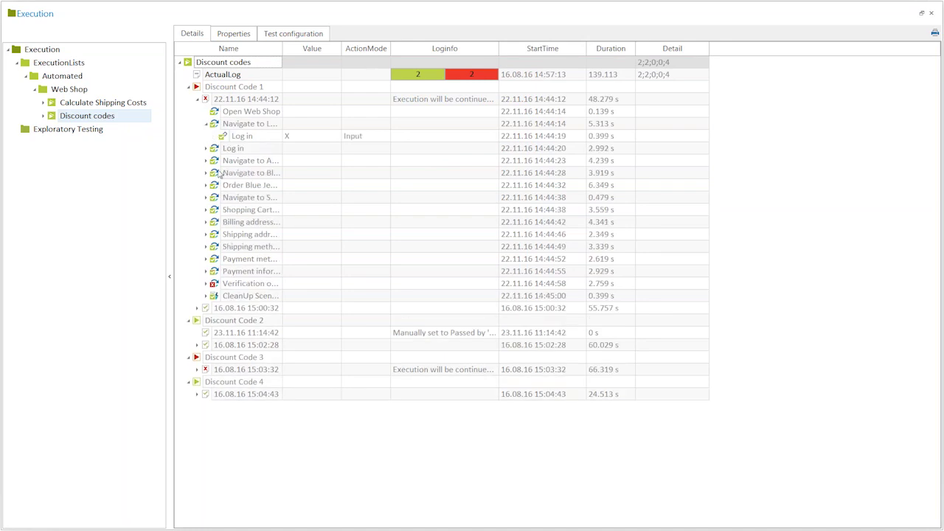
click(206, 284)
click(214, 296)
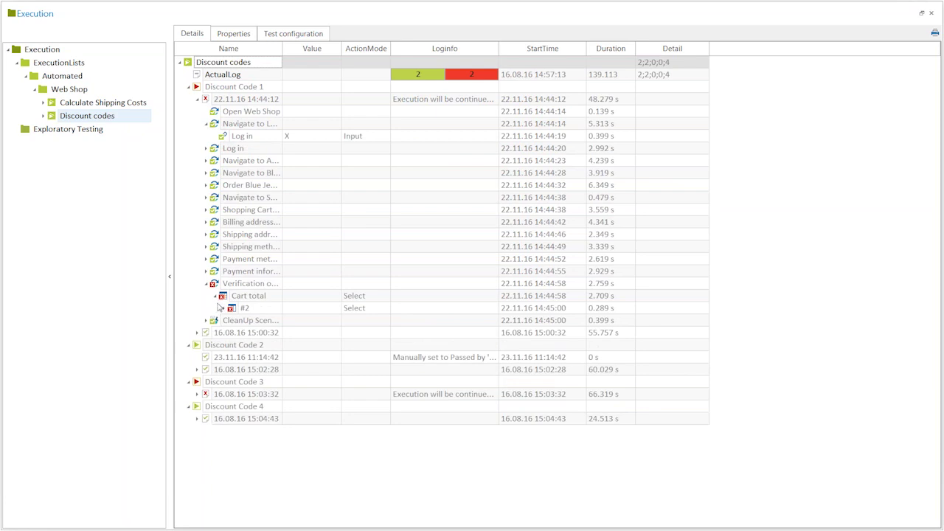
click(223, 308)
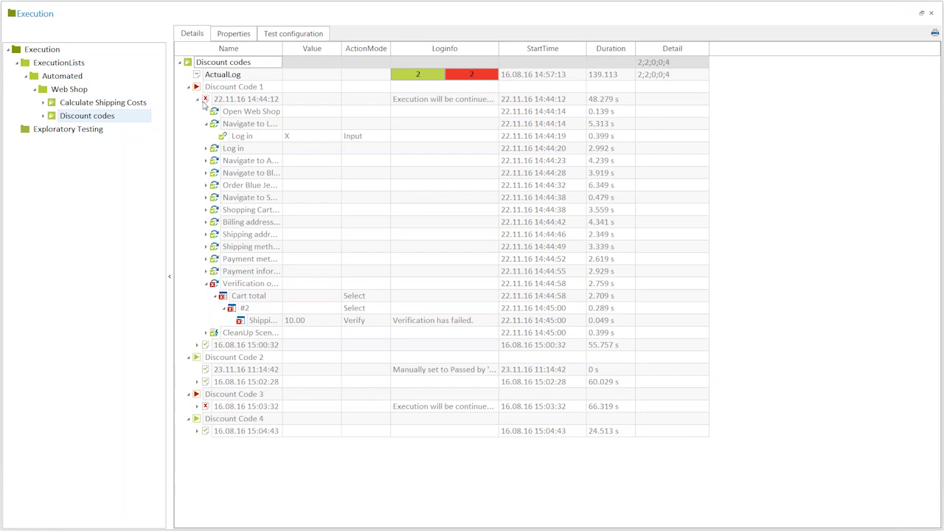
click(206, 124)
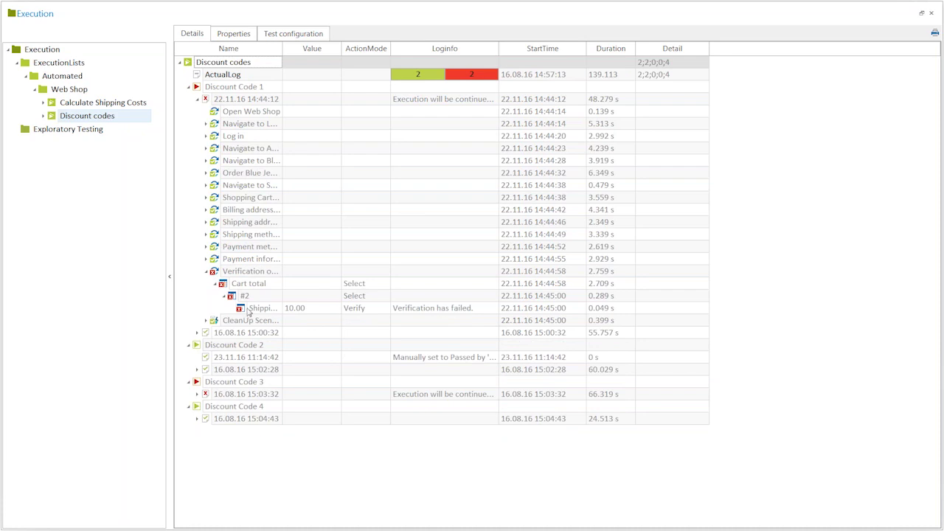
- Open the full Loginfo of the shipping verification and compare its expected and actual values
mouse_move(429, 310)
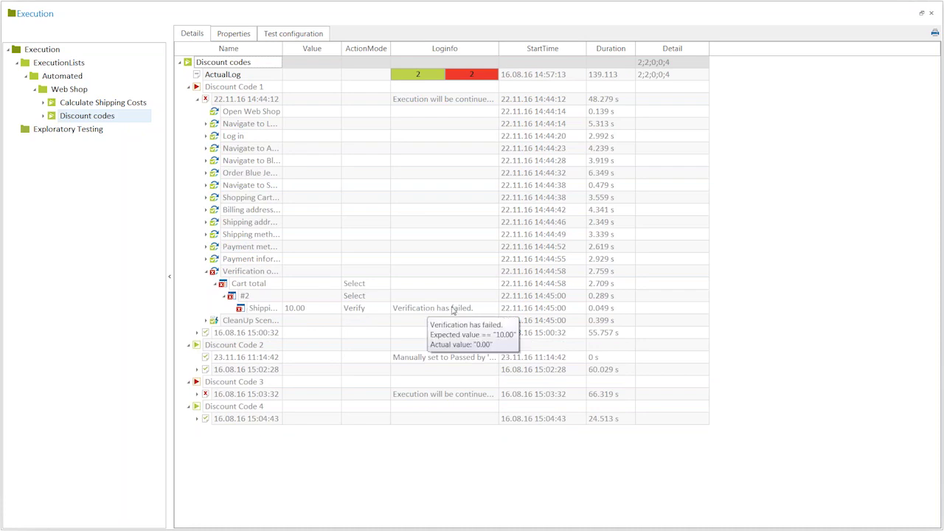
click(484, 310)
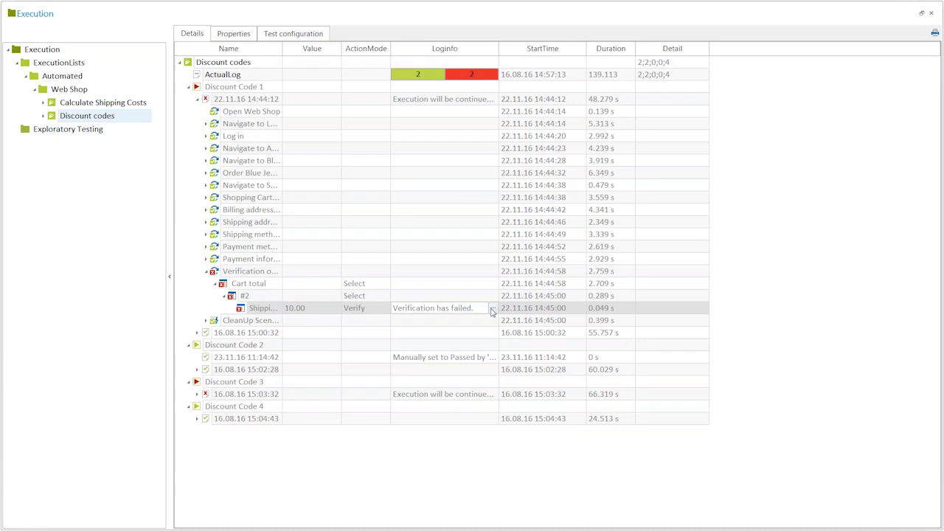
click(492, 309)
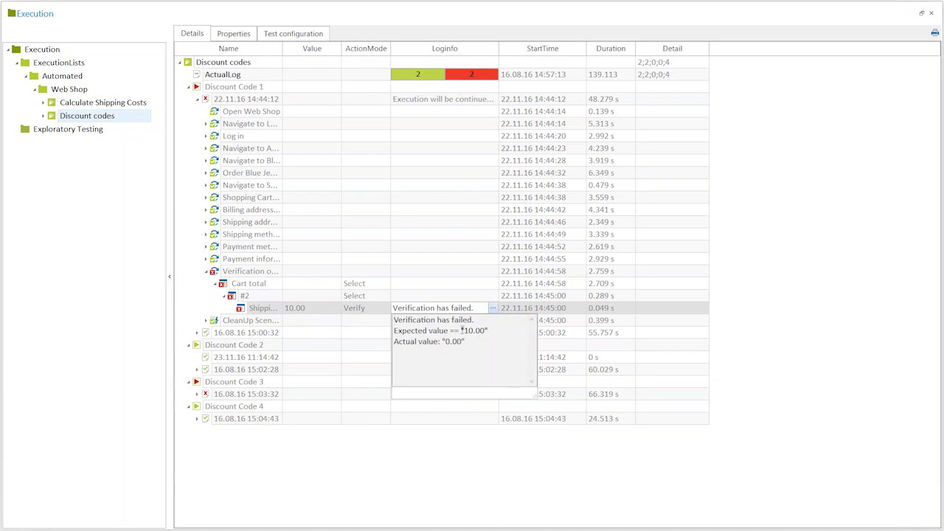
drag(462, 330, 463, 331)
click(491, 329)
drag(465, 342, 440, 350)
click(515, 310)
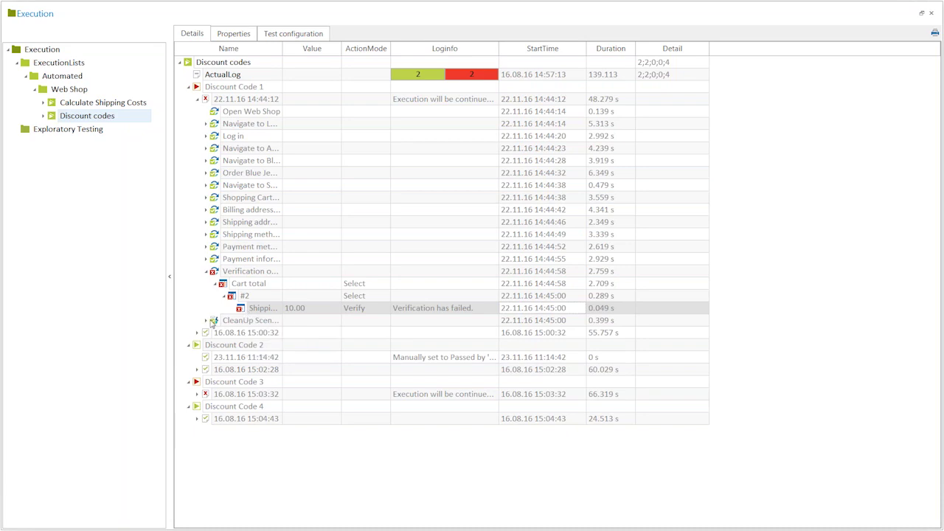
- Inspect the contents of the CleanUp Scenario entry, then collapse the Verification step and the Discount Code 1 logs
click(207, 320)
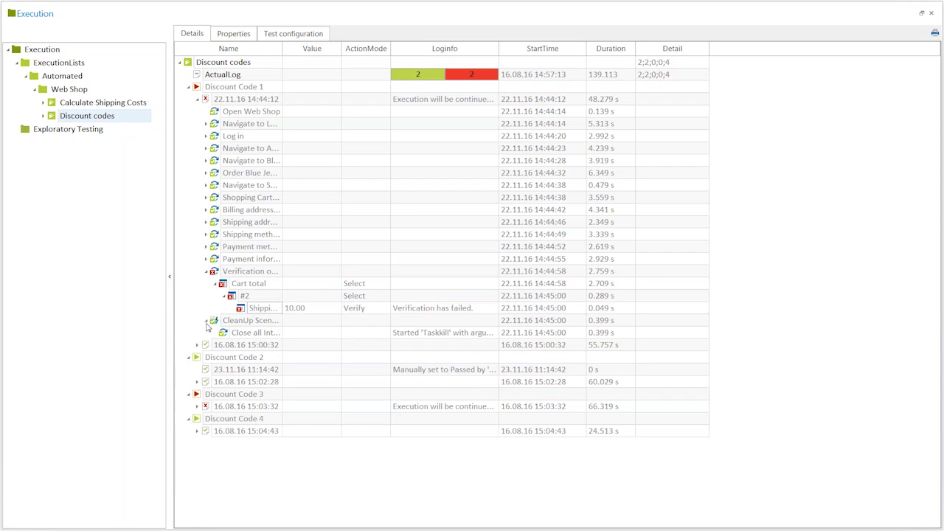
click(207, 321)
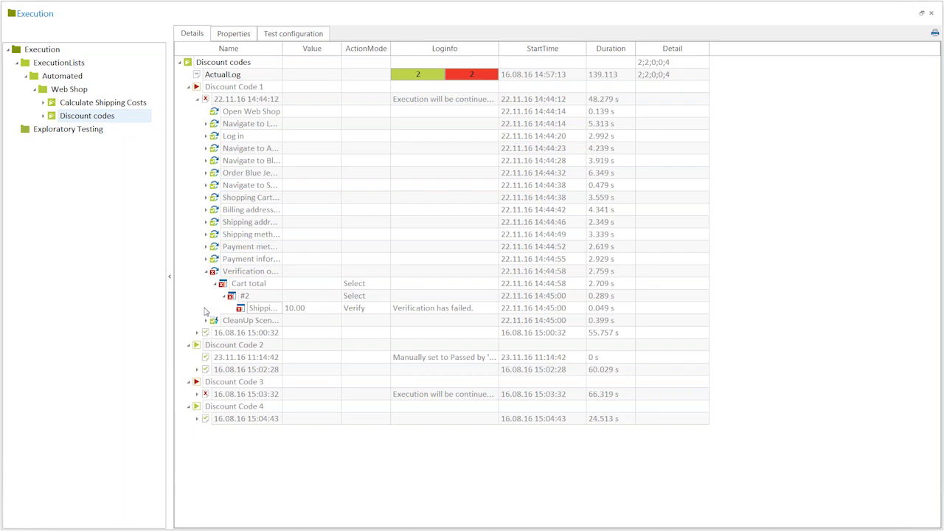
click(207, 272)
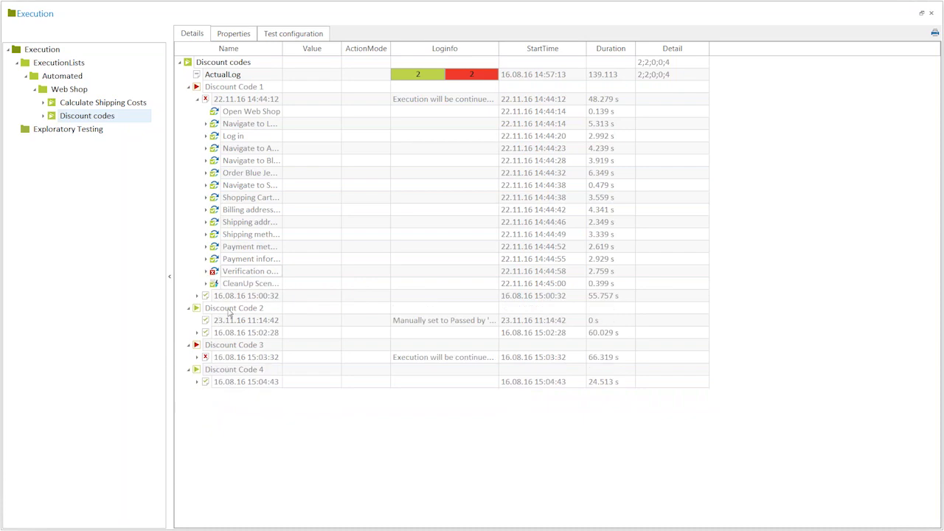
click(190, 87)
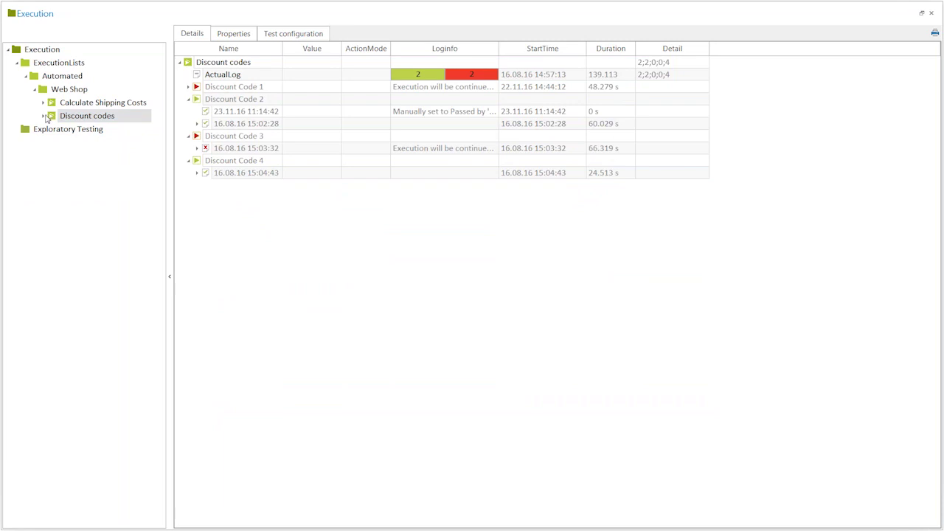
- Expand the Discount codes execution list in the project tree and review its ActualLog and test case entries
click(44, 116)
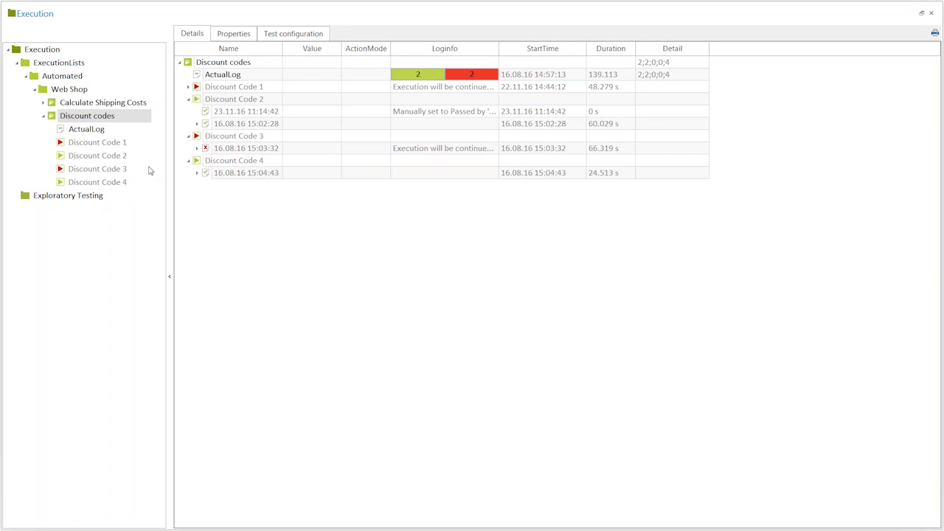
right_click(52, 120)
key(Escape)
click(62, 121)
click(44, 116)
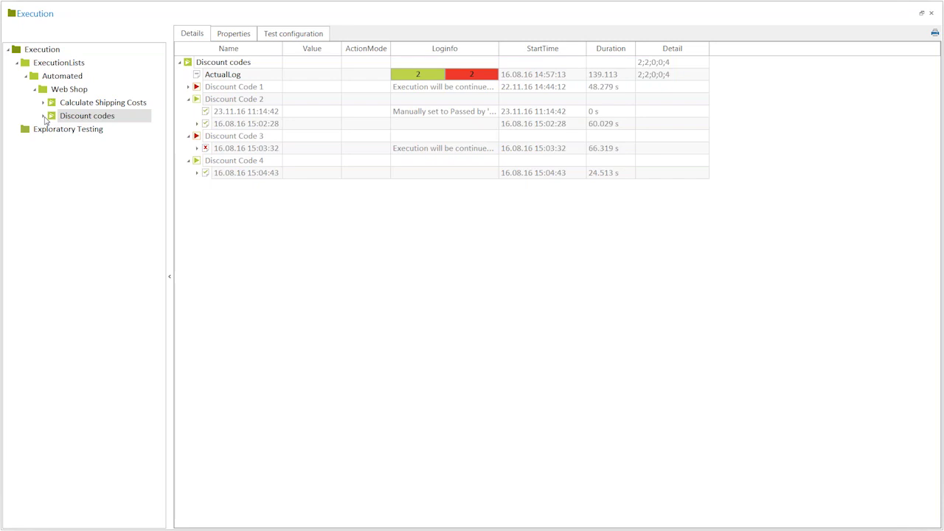
click(44, 117)
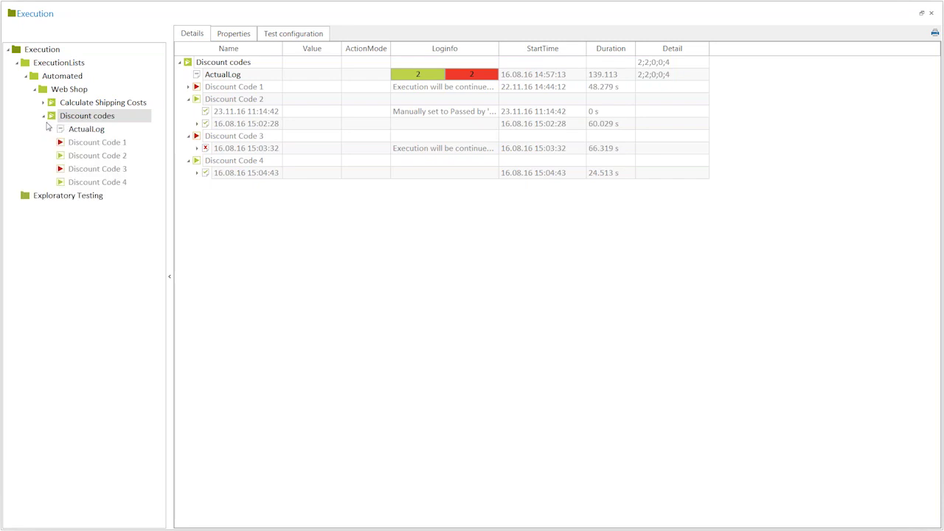
click(96, 129)
click(79, 120)
- Create a TestMandate in the Web Shop folder and name it with the first tester's name followed by "'s tests"
right_click(54, 92)
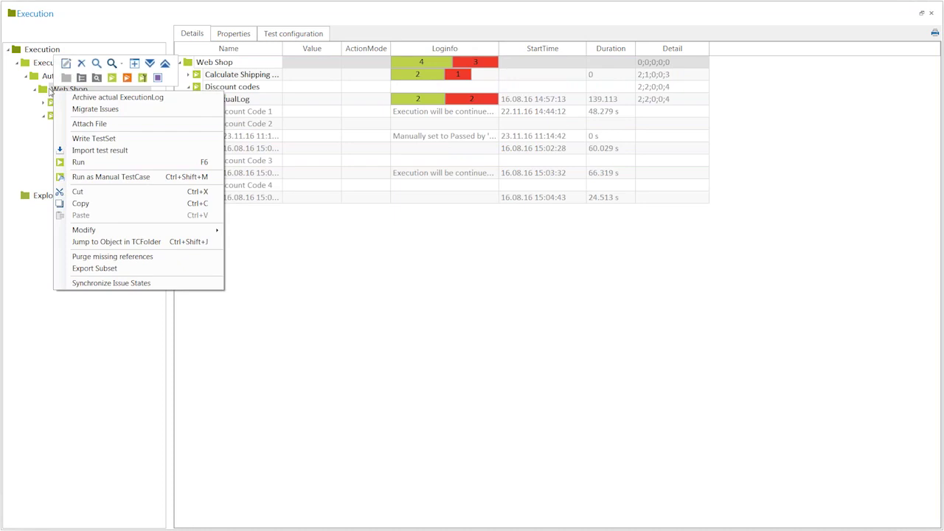
key(Escape)
right_click(50, 92)
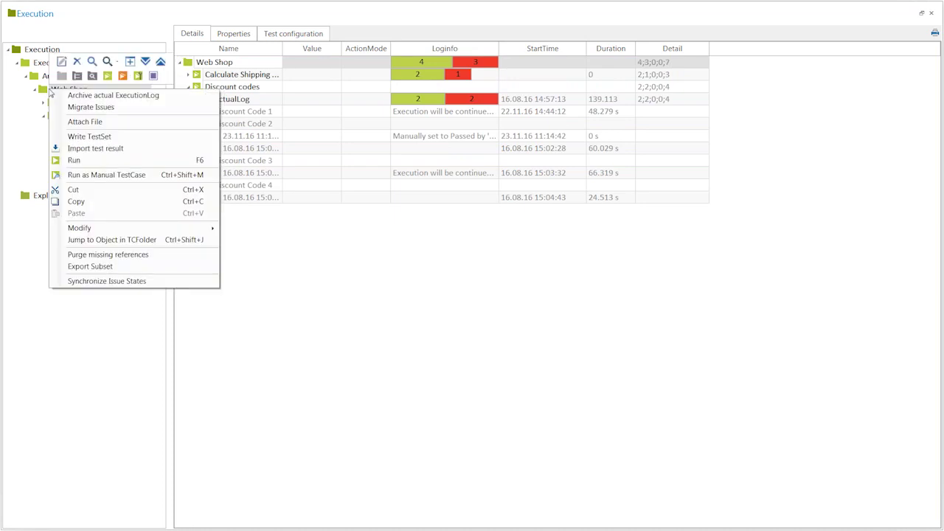
click(139, 77)
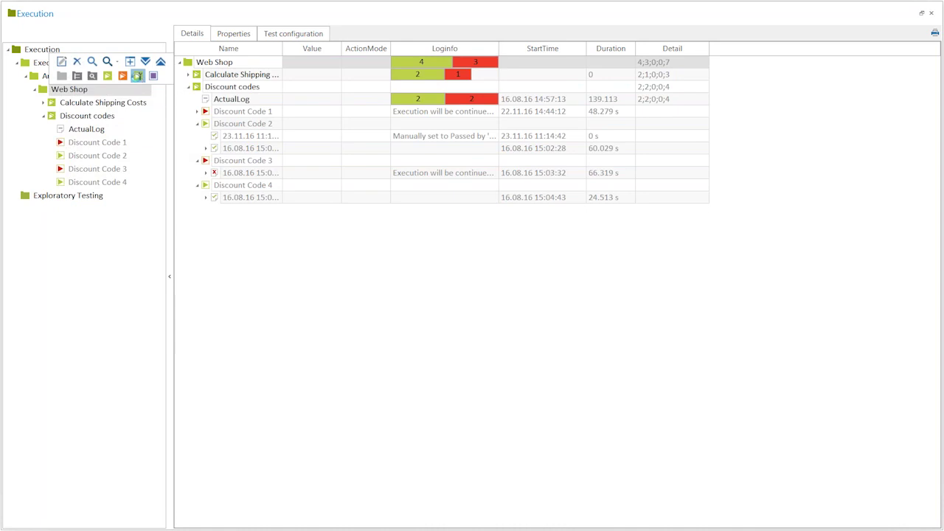
right_click(53, 91)
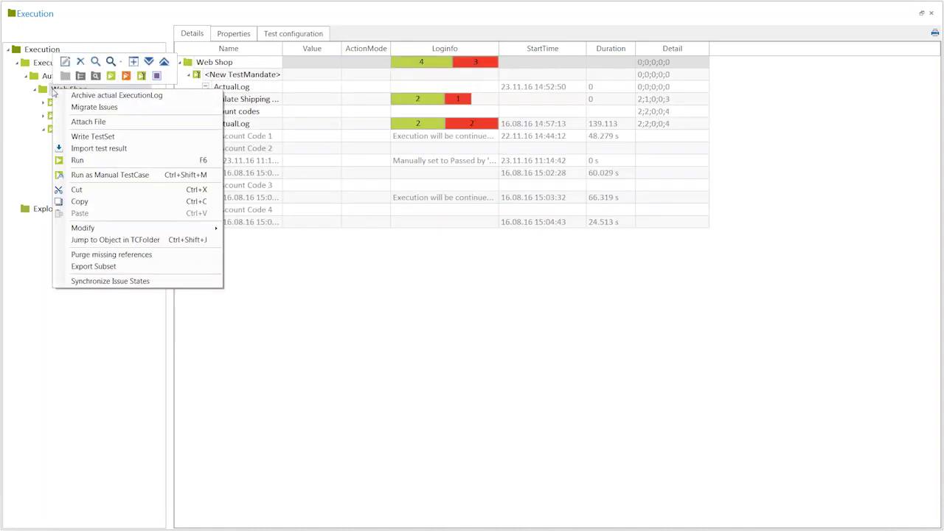
click(81, 102)
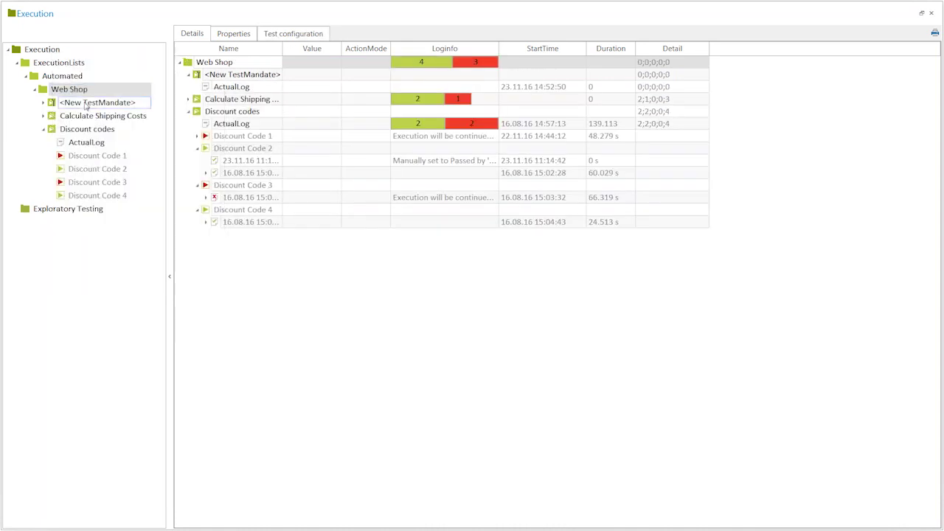
click(82, 103)
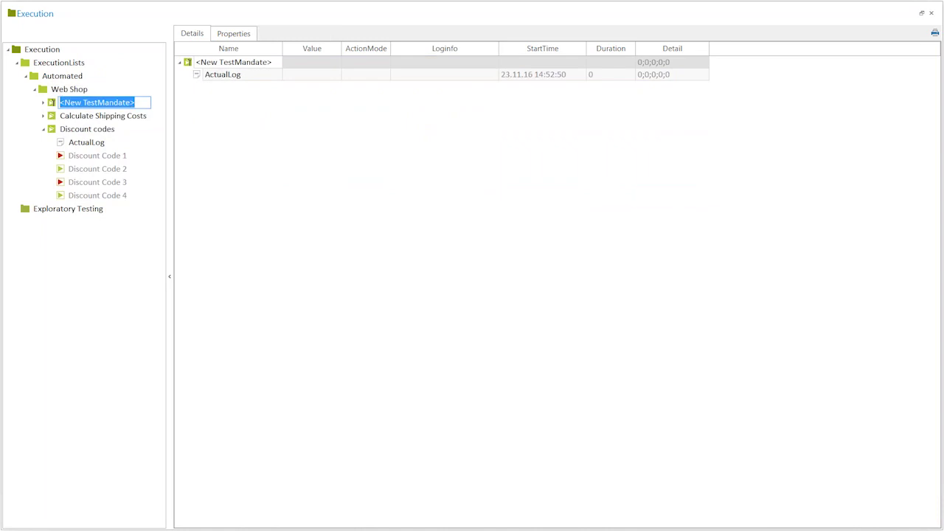
text(Temp)
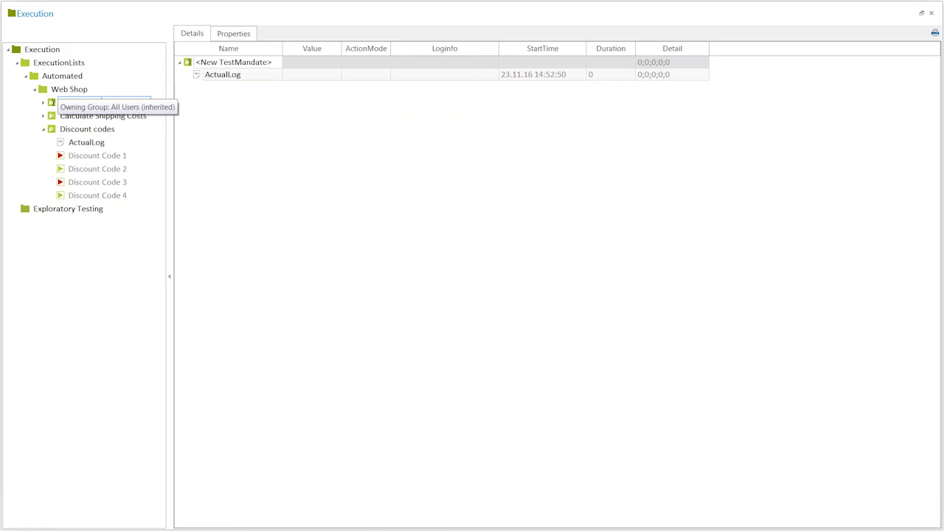
key(Return)
- Create another TestMandate in the Web Shop folder and name it with the second tester's name followed by "'s tests"
click(62, 90)
right_click(62, 90)
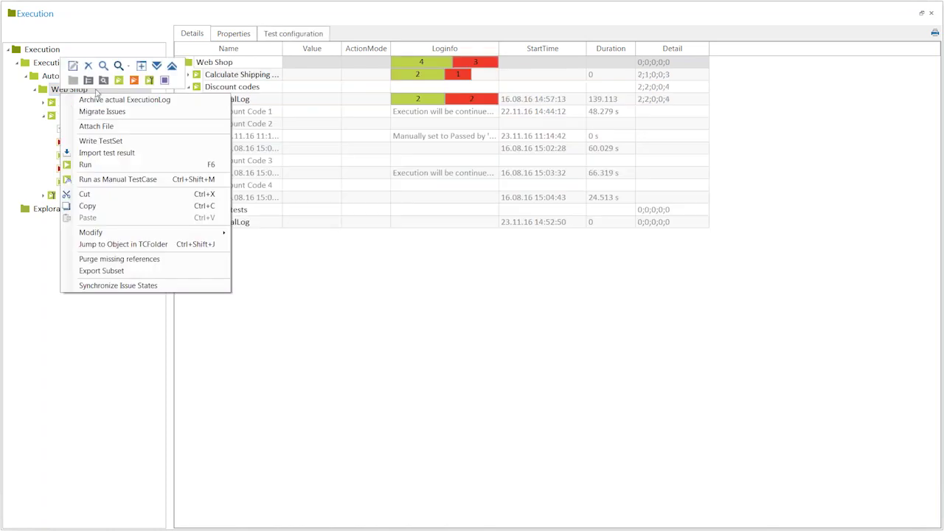
click(150, 79)
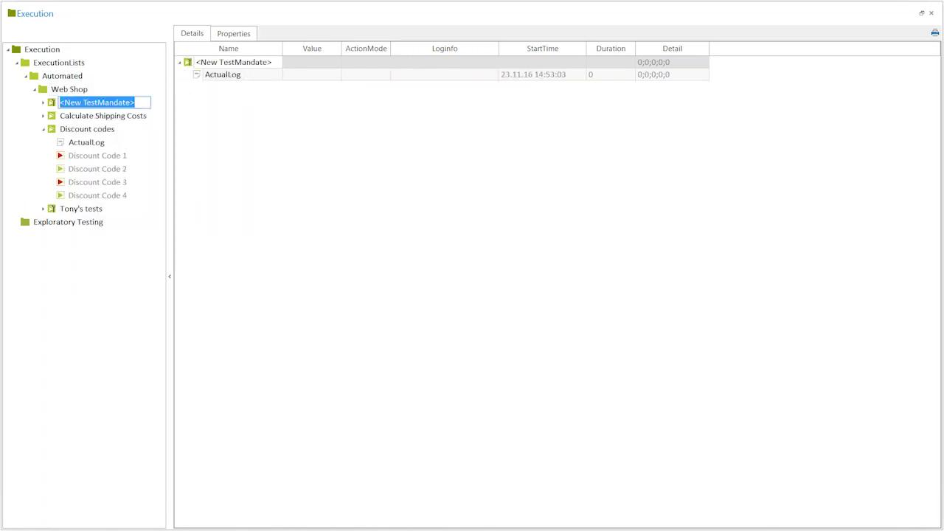
text(Jo)
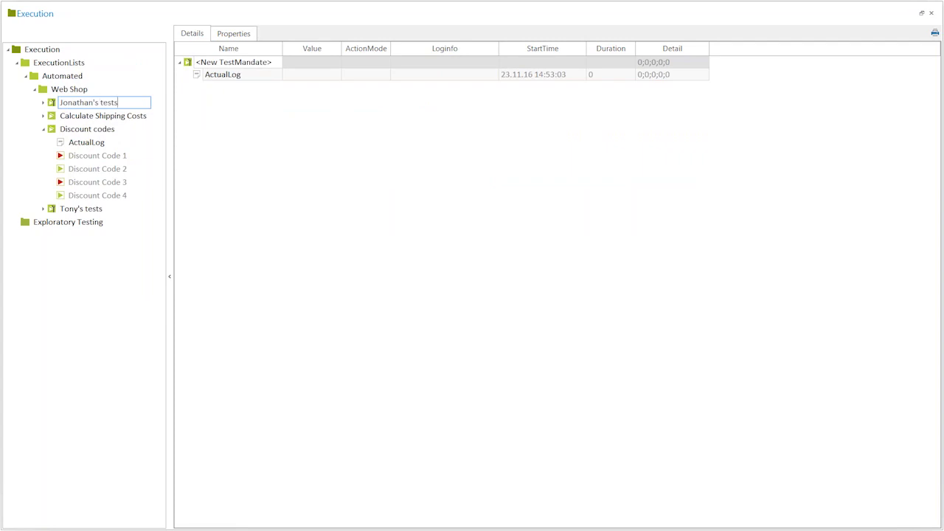
text(nathan's tests)
key(Return)
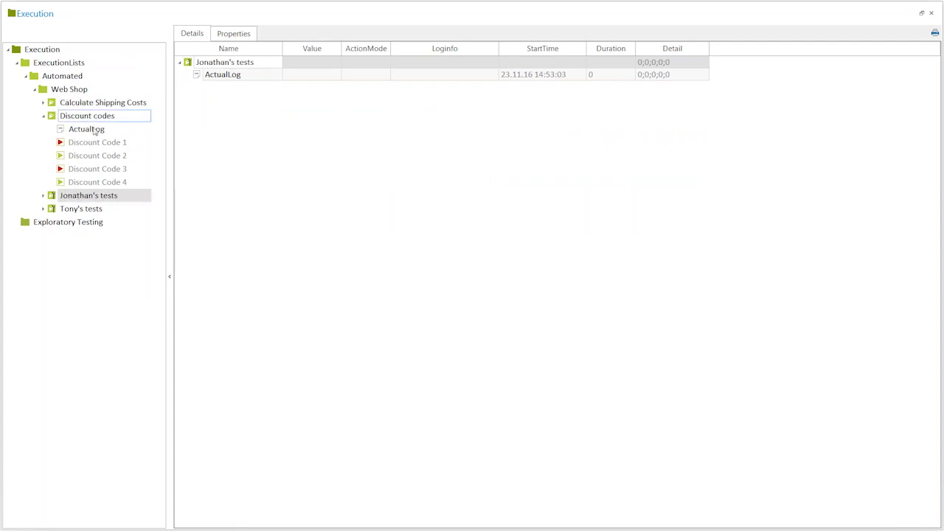
- Assign Discount Code 1 and 2 to the first tester's TestMandate, and Discount Code 3 and 4 to the second tester's TestMandate
click(94, 142)
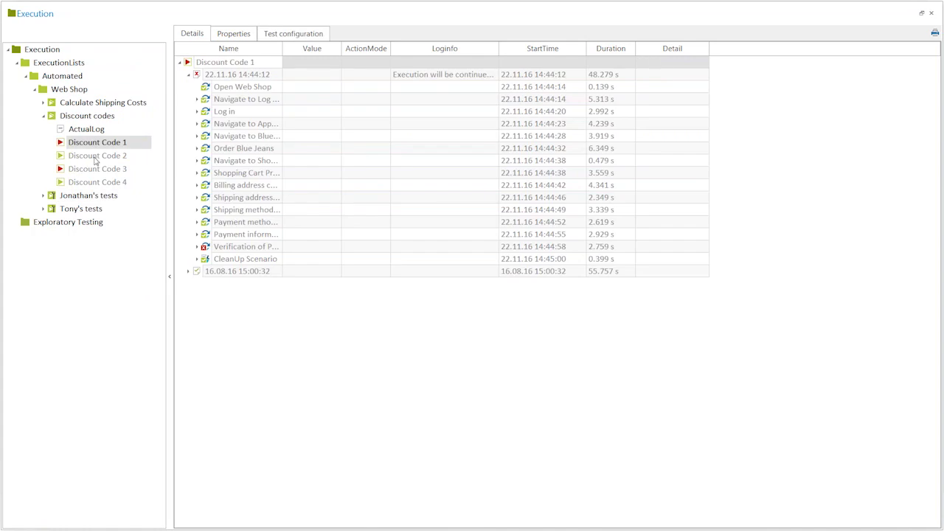
shift+click(95, 156)
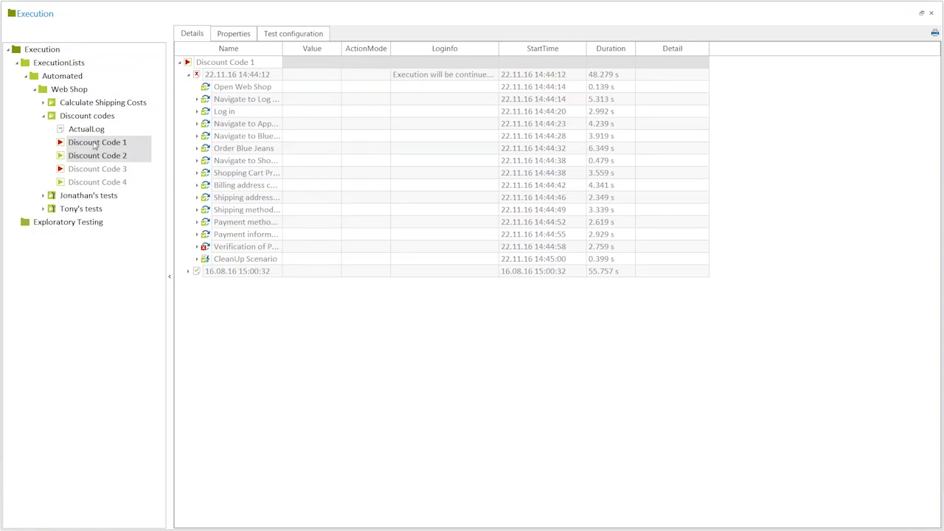
drag(94, 145, 94, 196)
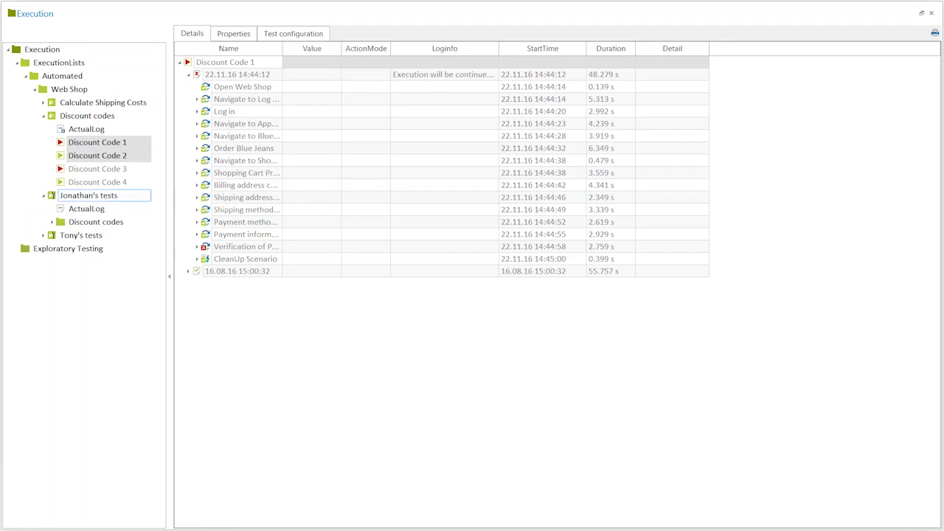
shift+click(92, 184)
drag(92, 175, 87, 238)
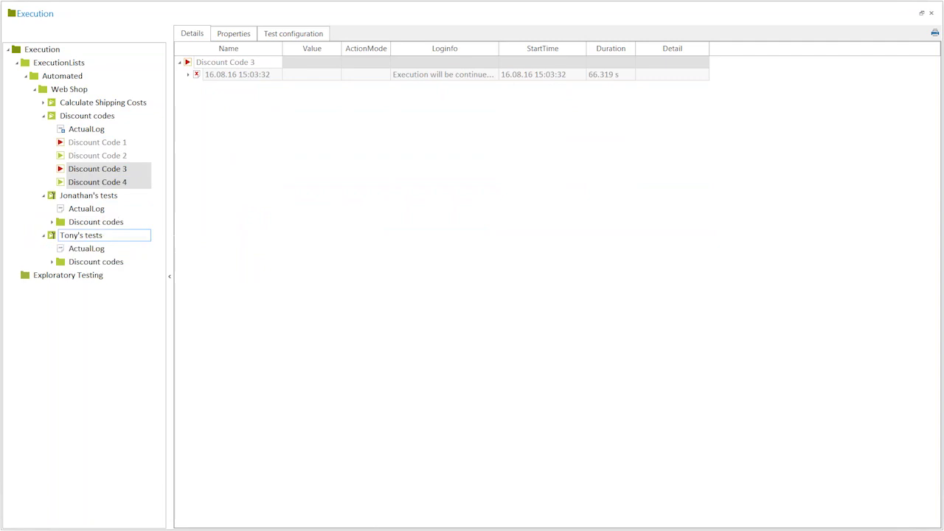
- Expand the Discount codes folders inside both TestMandates to check their assigned test cases
click(62, 194)
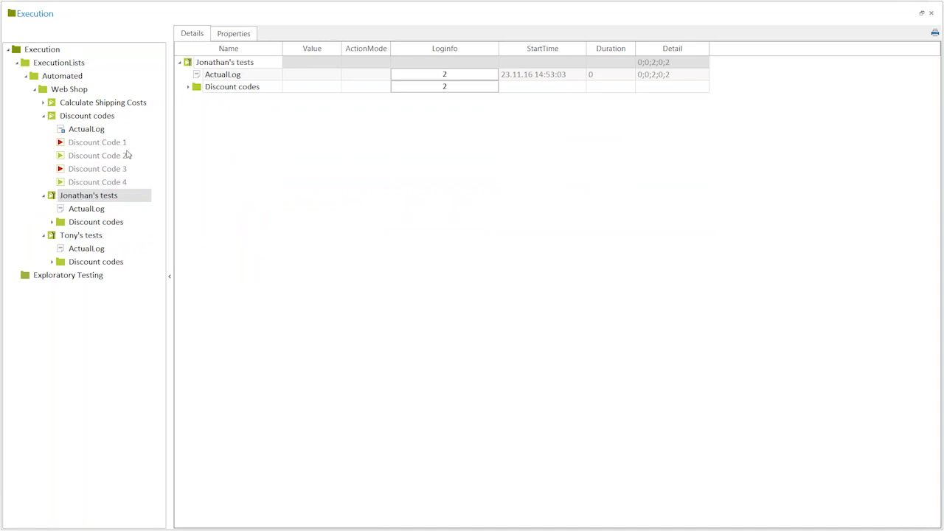
click(53, 222)
click(52, 288)
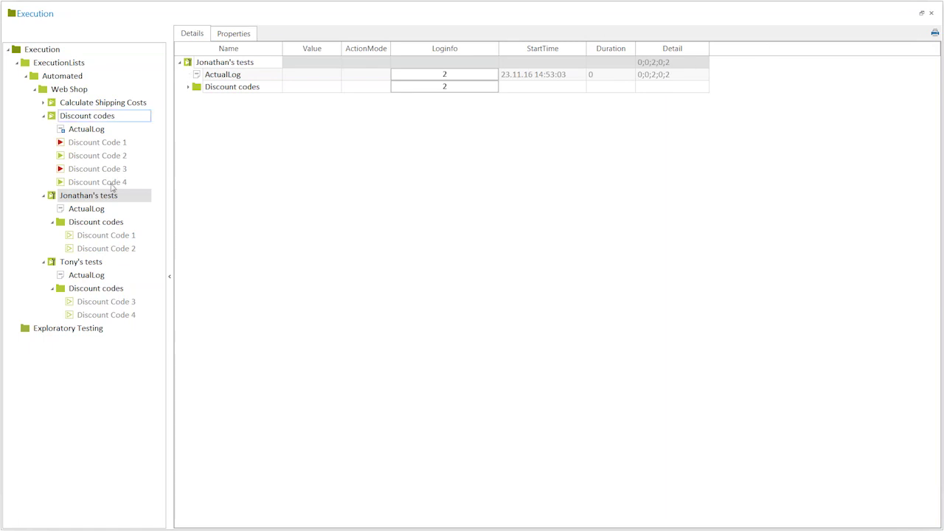
- Show the details of the Discount codes execution list and expand the failed Verification step in Discount Code 1's log
click(90, 142)
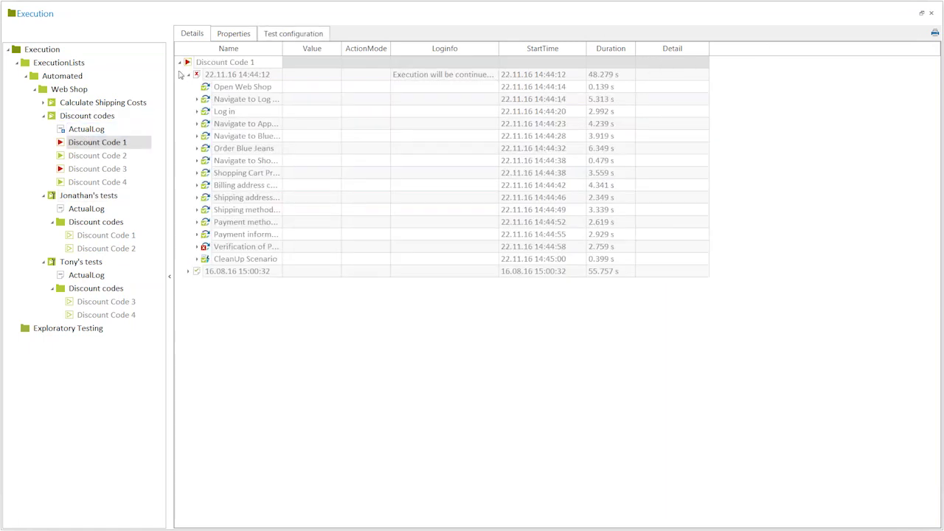
click(82, 118)
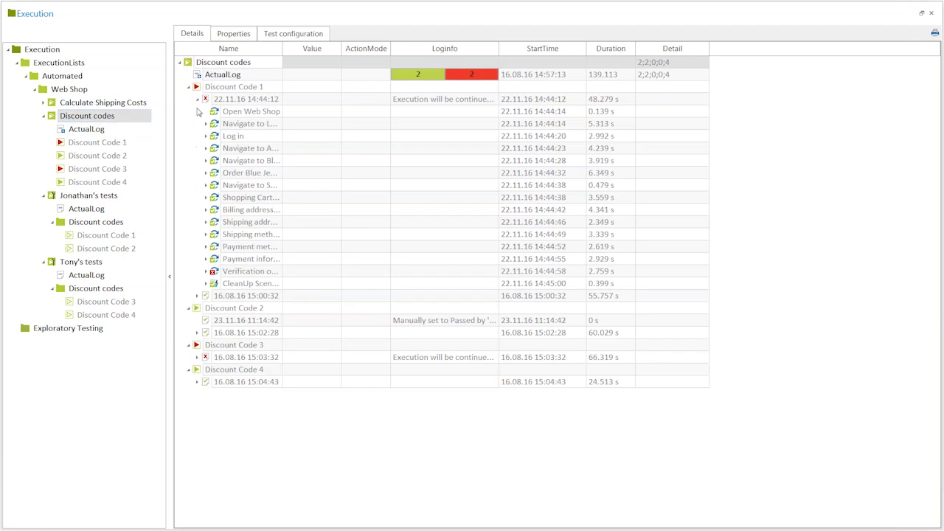
click(207, 271)
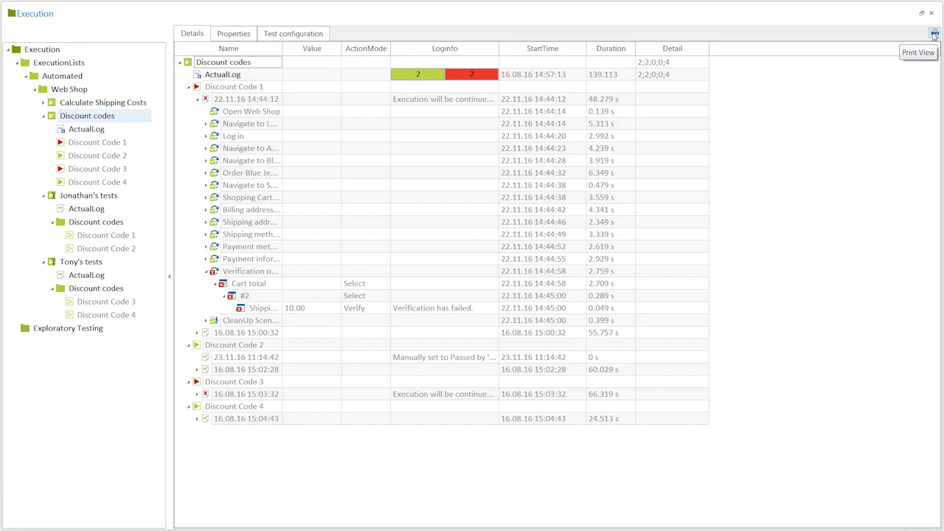
- Float the Execution window over the main workspace, enlarge it and place it above the TestCases view
drag(864, 20, 310, 158)
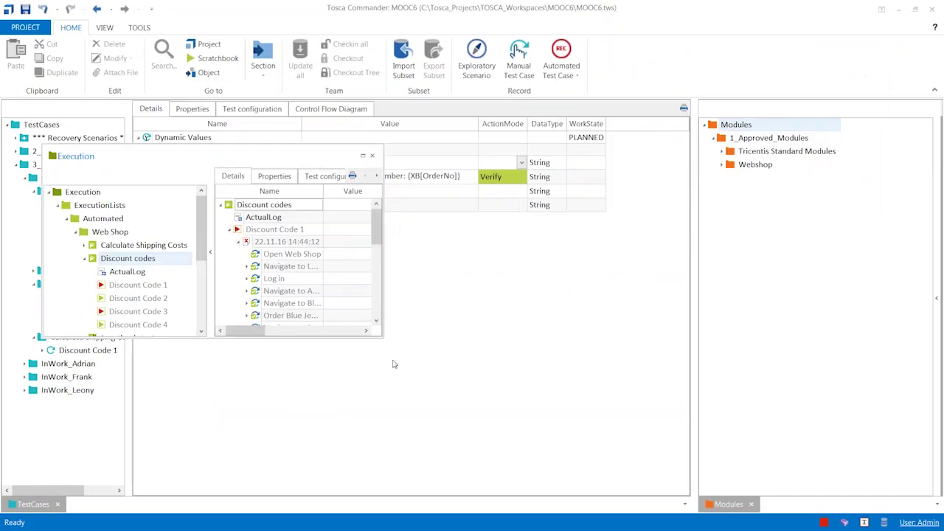
drag(382, 335, 682, 483)
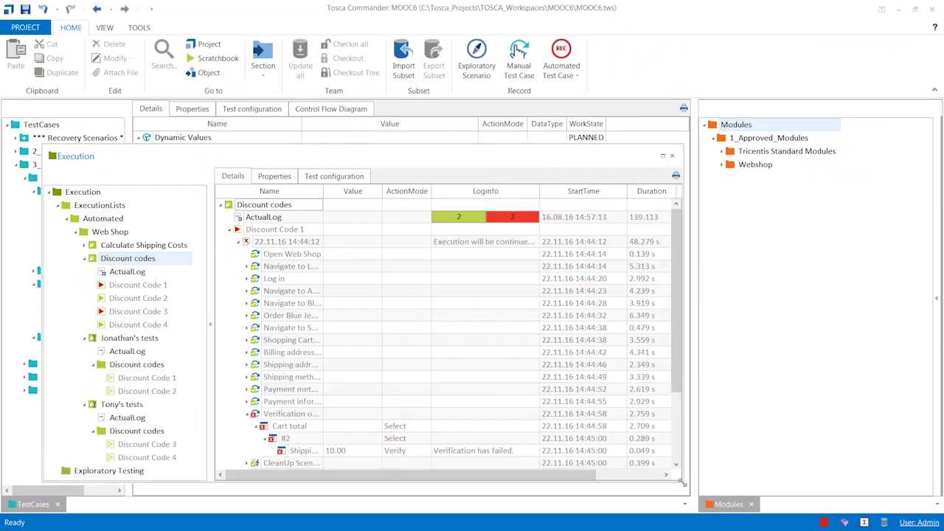
drag(337, 164, 339, 131)
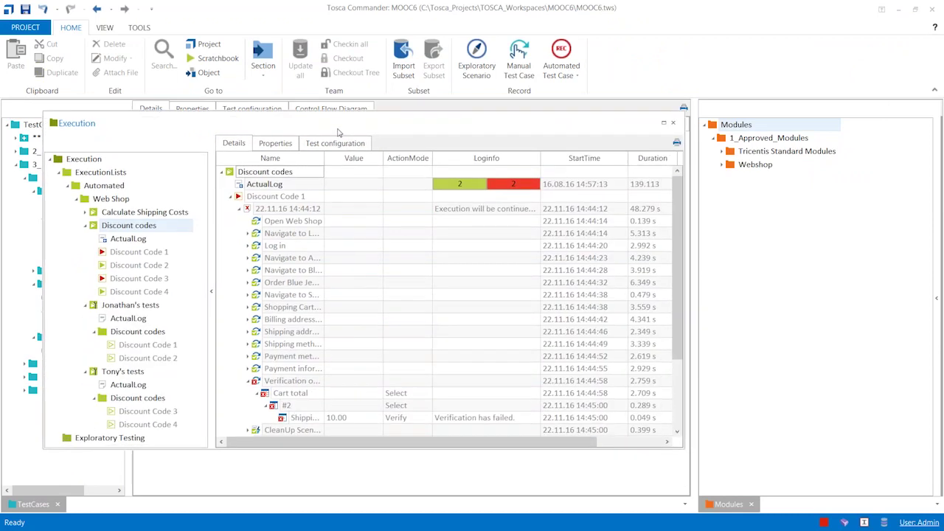
- Start a print view of the Discount codes execution list with Adobe PDF Format as the output target
click(677, 144)
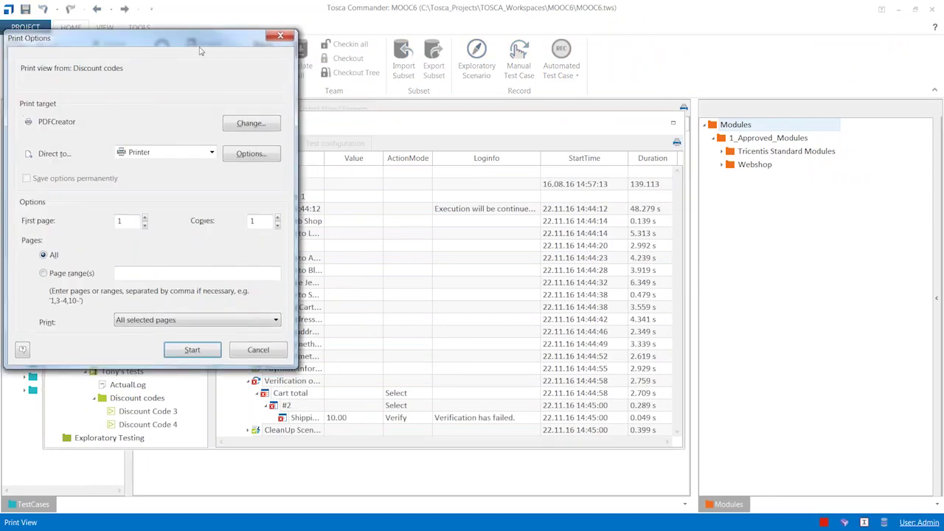
drag(153, 50, 294, 57)
click(292, 166)
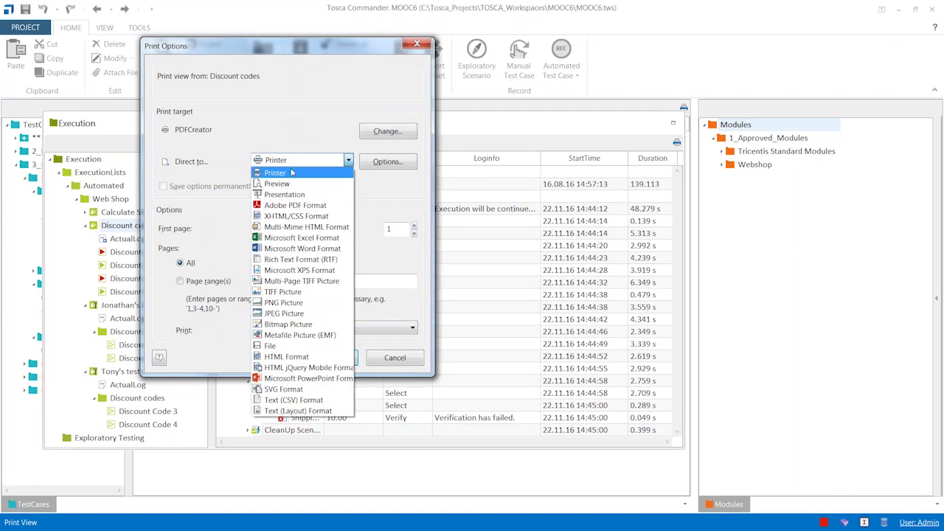
click(297, 206)
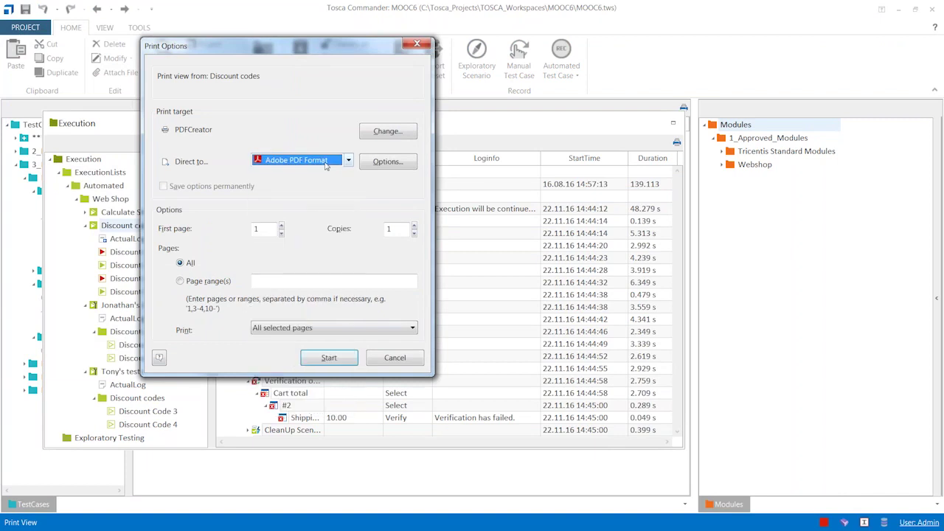
click(329, 359)
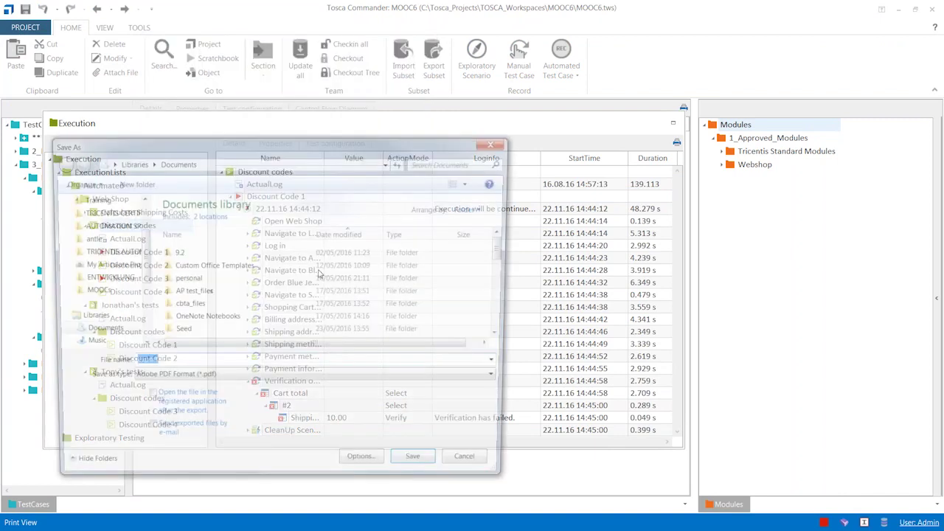
- Save the PDF report to the Desktop under the file name export
drag(155, 267, 150, 256)
scroll(150, 257, up, 3)
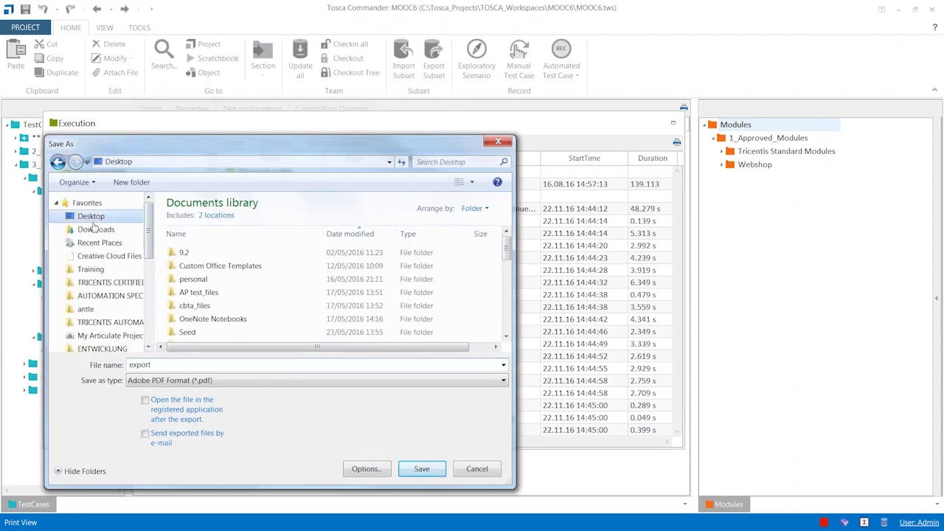
click(93, 216)
click(421, 470)
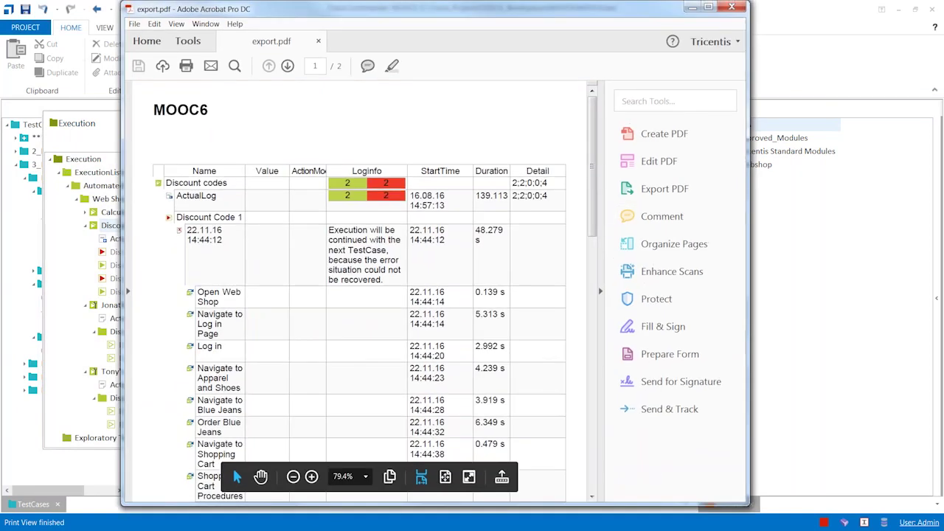
- Widen the export.pdf window and hide its tools pane to enlarge the report
drag(762, 213, 785, 212)
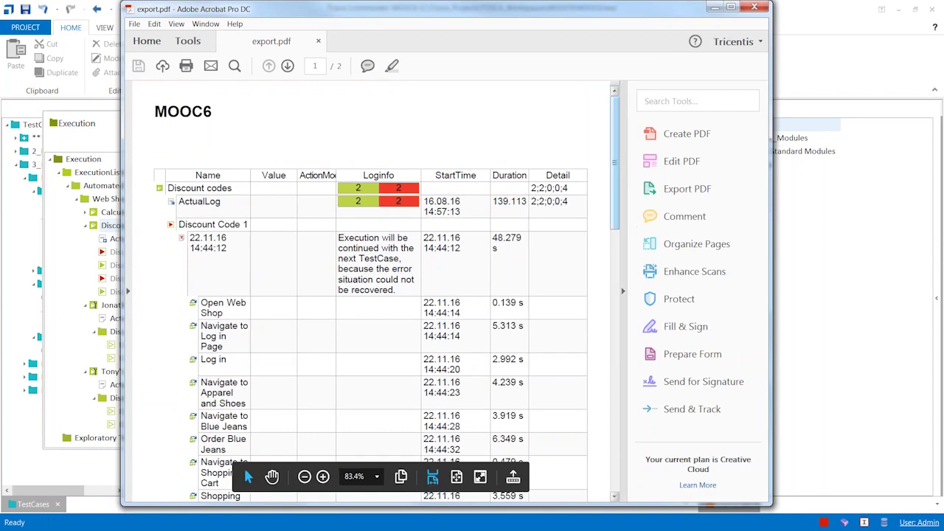
click(623, 291)
scroll(451, 282, down, 5)
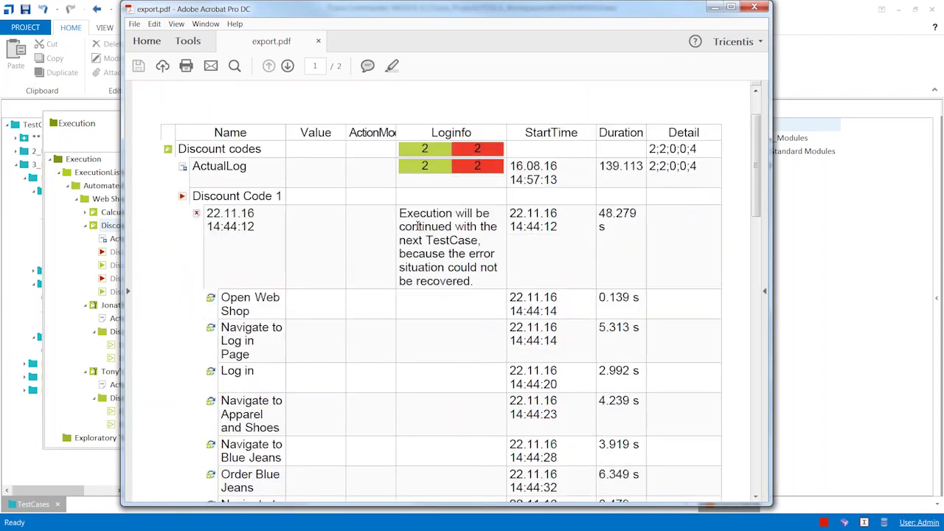
- Examine the report's failed Verification of Prices entry, including its log message, start time and duration, and return to the first page
scroll(451, 283, down, 18)
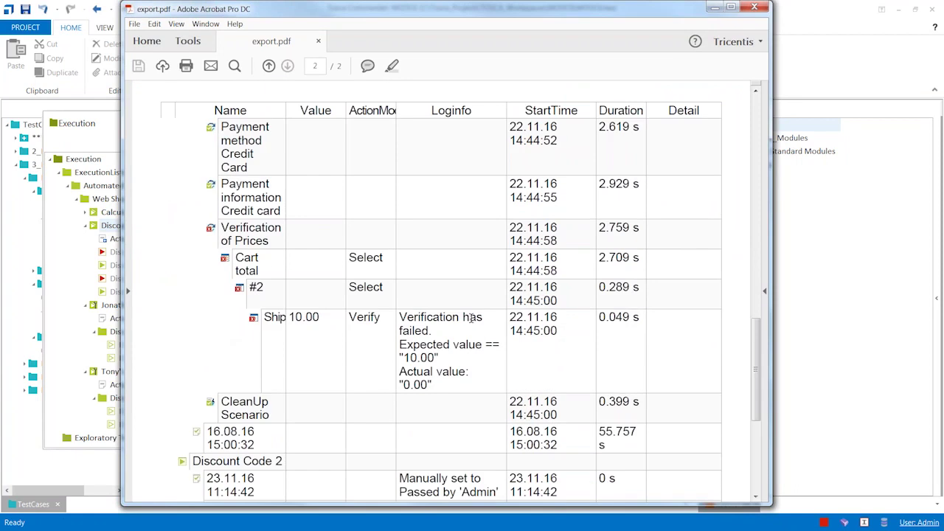
scroll(249, 316, down, 1)
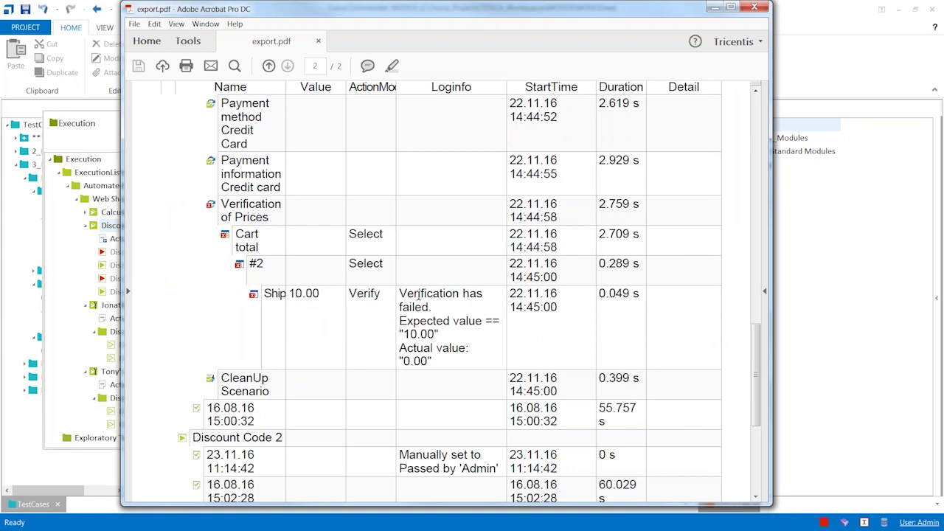
drag(399, 294, 445, 367)
click(525, 303)
drag(517, 294, 644, 308)
click(643, 308)
scroll(195, 369, down, 5)
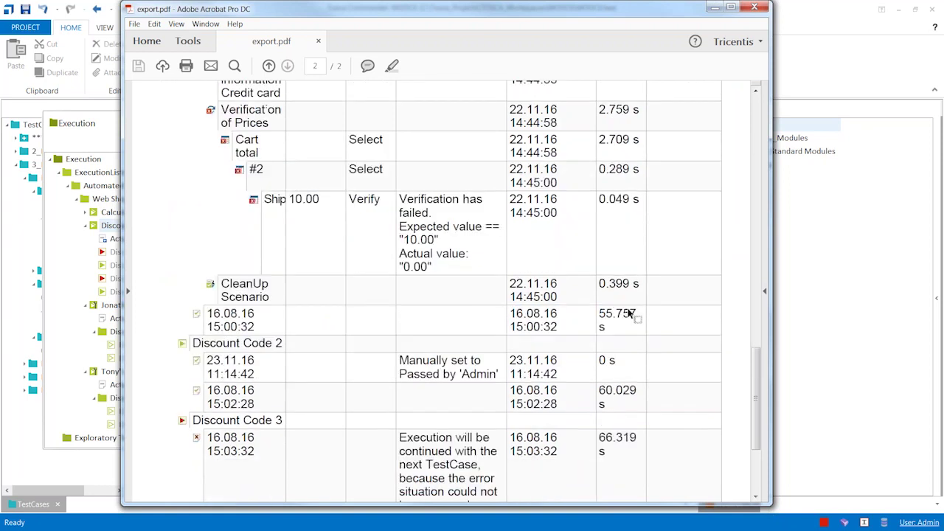
scroll(440, 328, up, 10)
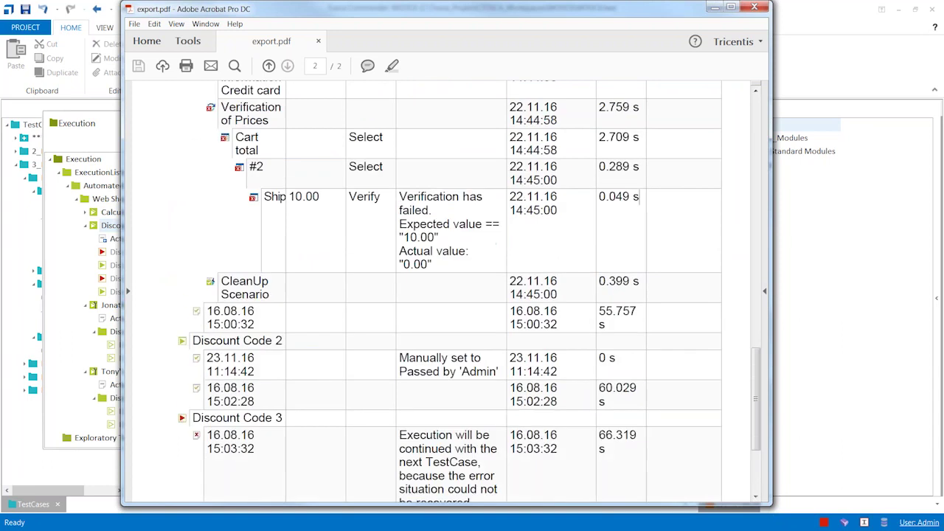
scroll(431, 361, up, 10)
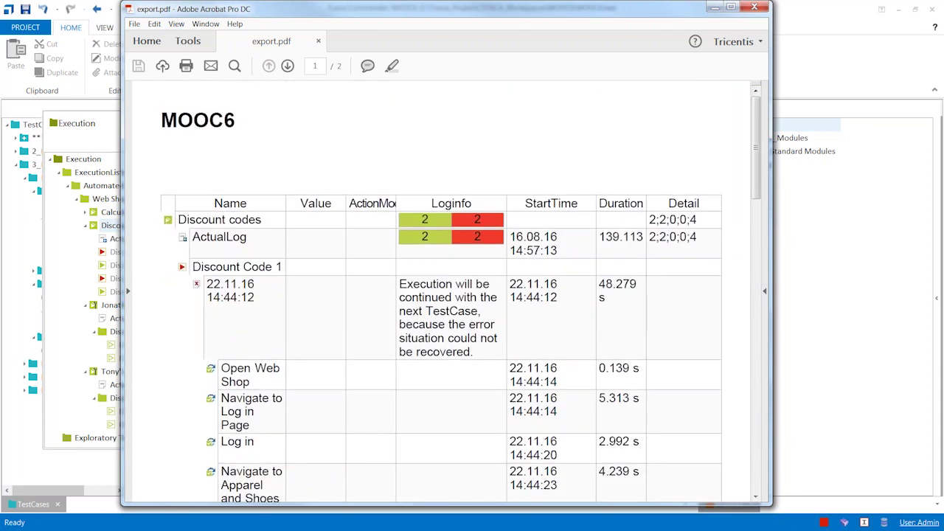
- Review the MOOC6 heading of the report and close the PDF
drag(235, 114, 148, 114)
click(166, 122)
drag(756, 138, 760, 140)
click(754, 7)
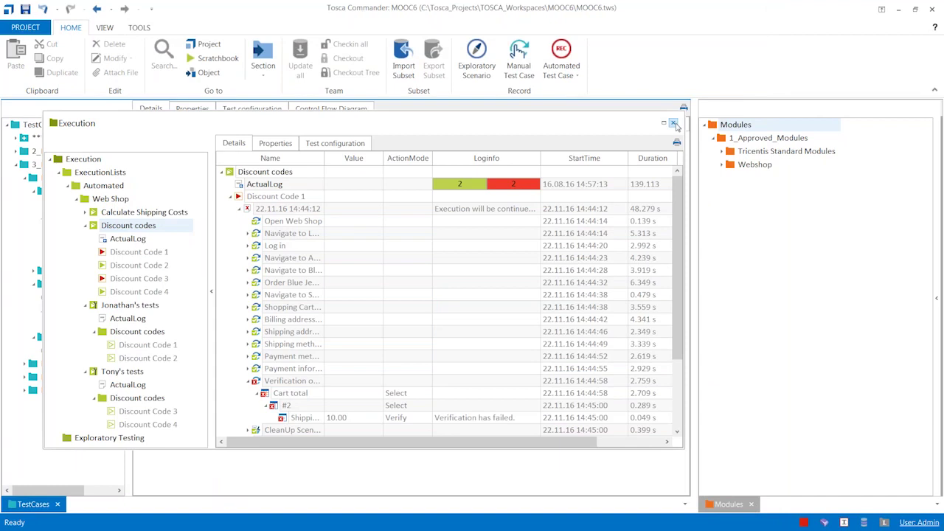
- Close the floating Execution window and switch to the presentation's Test Execution slide
click(673, 124)
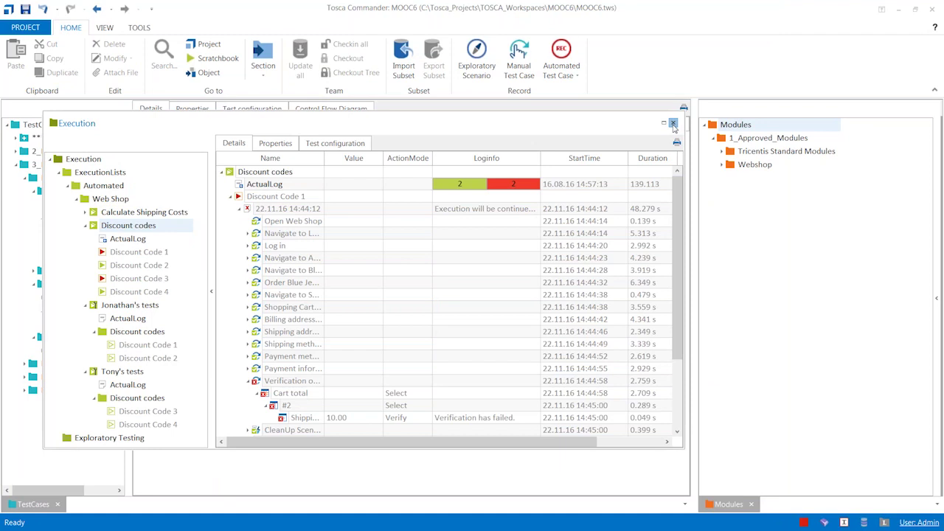
click(673, 124)
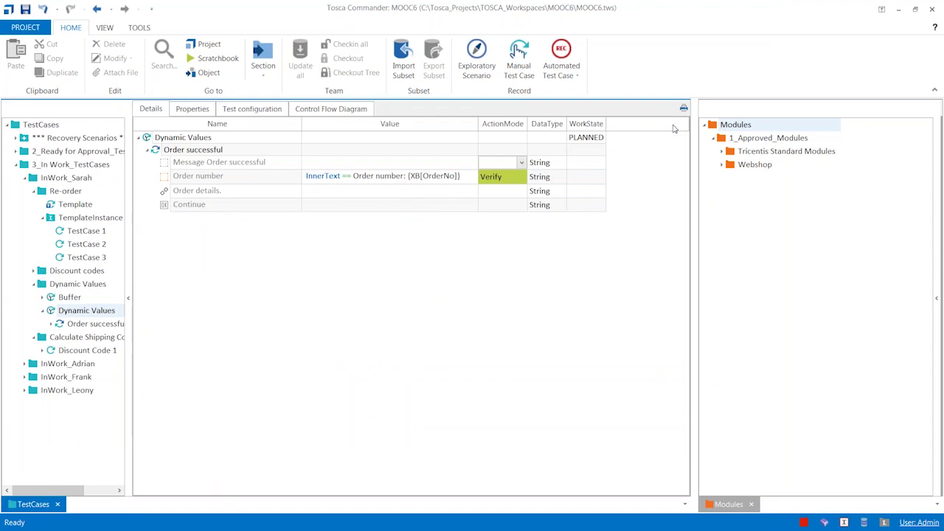
key(alt)
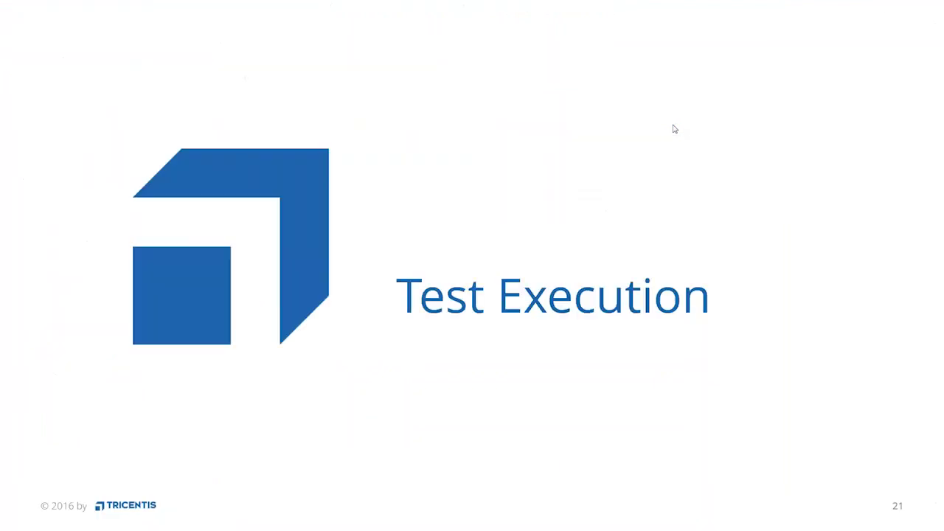